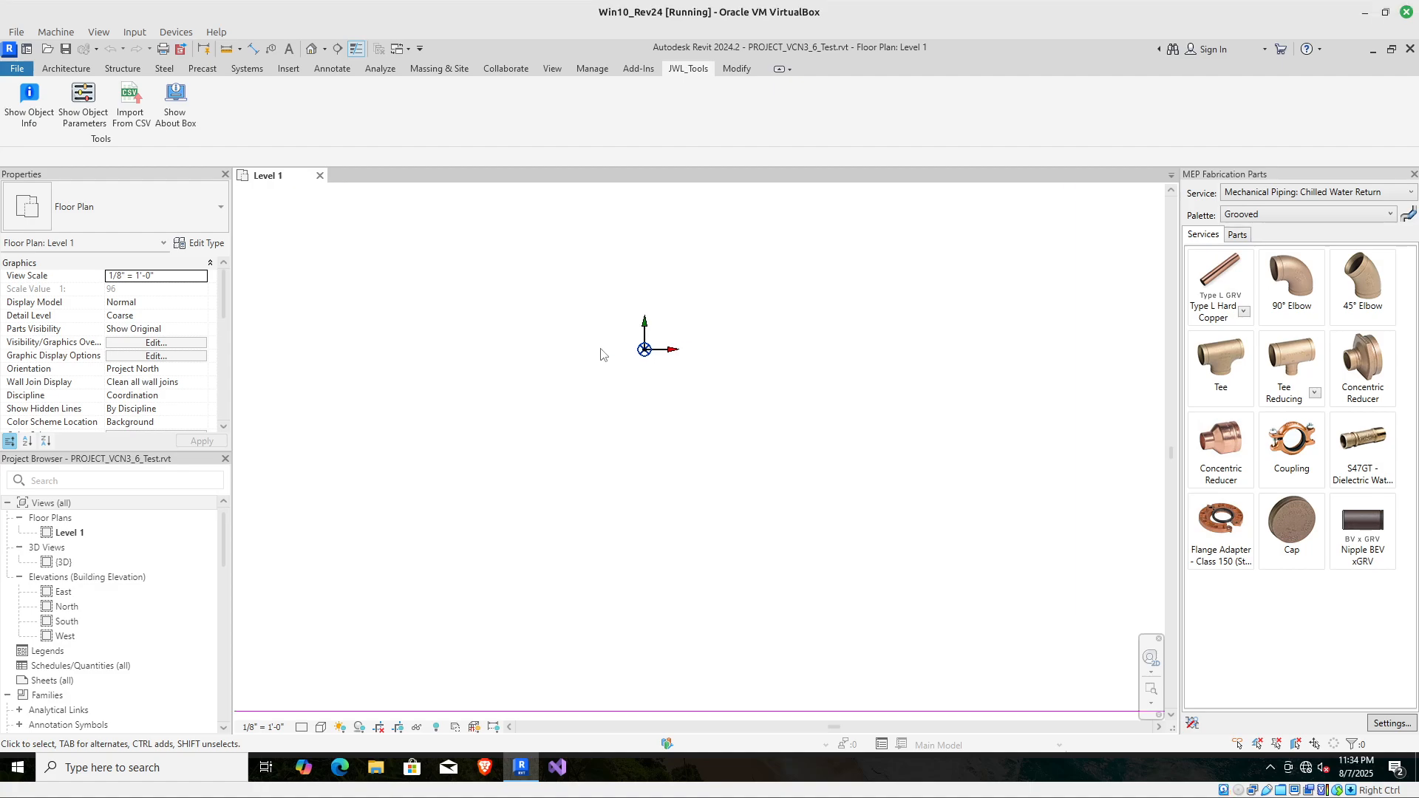
Delete all the GTP_Point_JL points placed northeast of the origin in the Level 1 floor plan.
scroll(666, 390, up, 10)
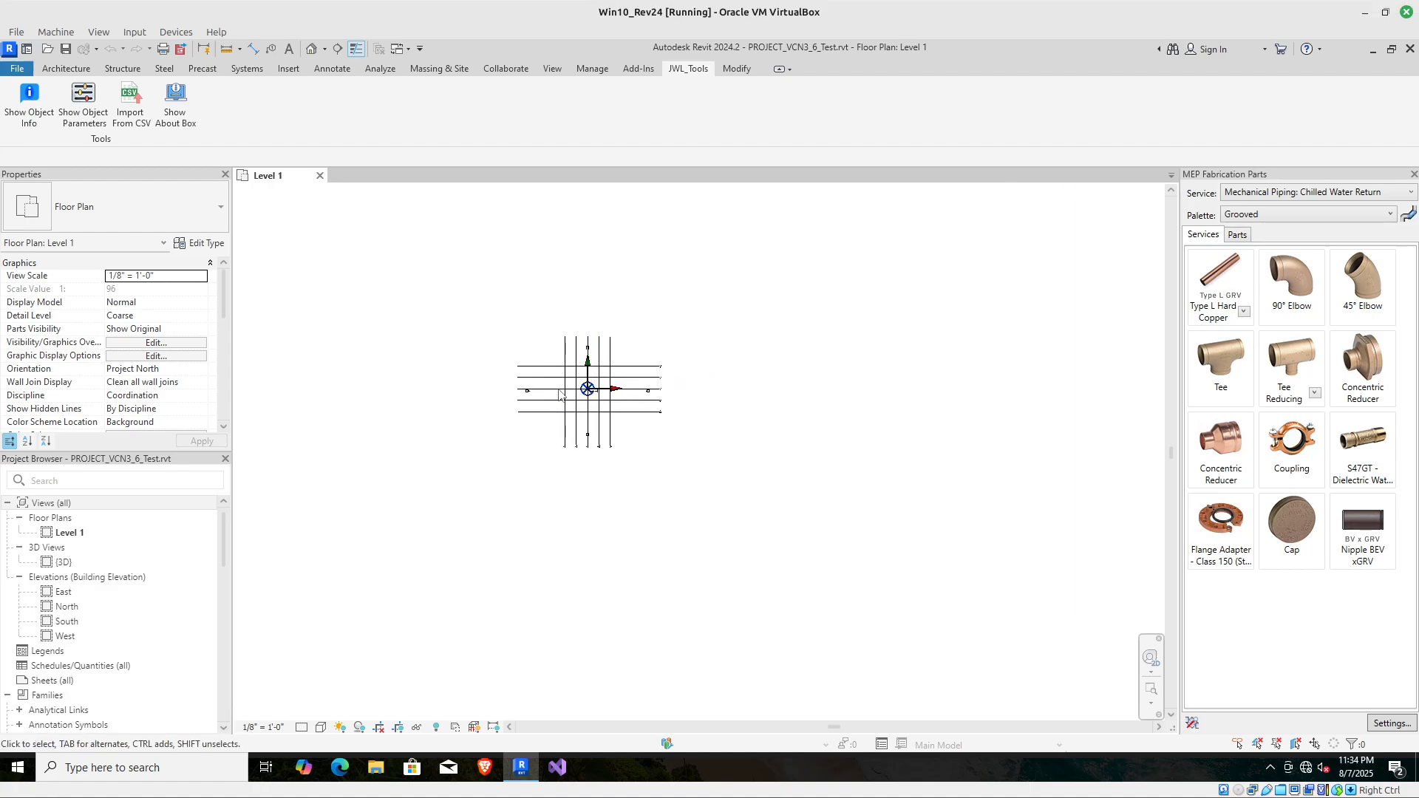
scroll(743, 384, up, 3)
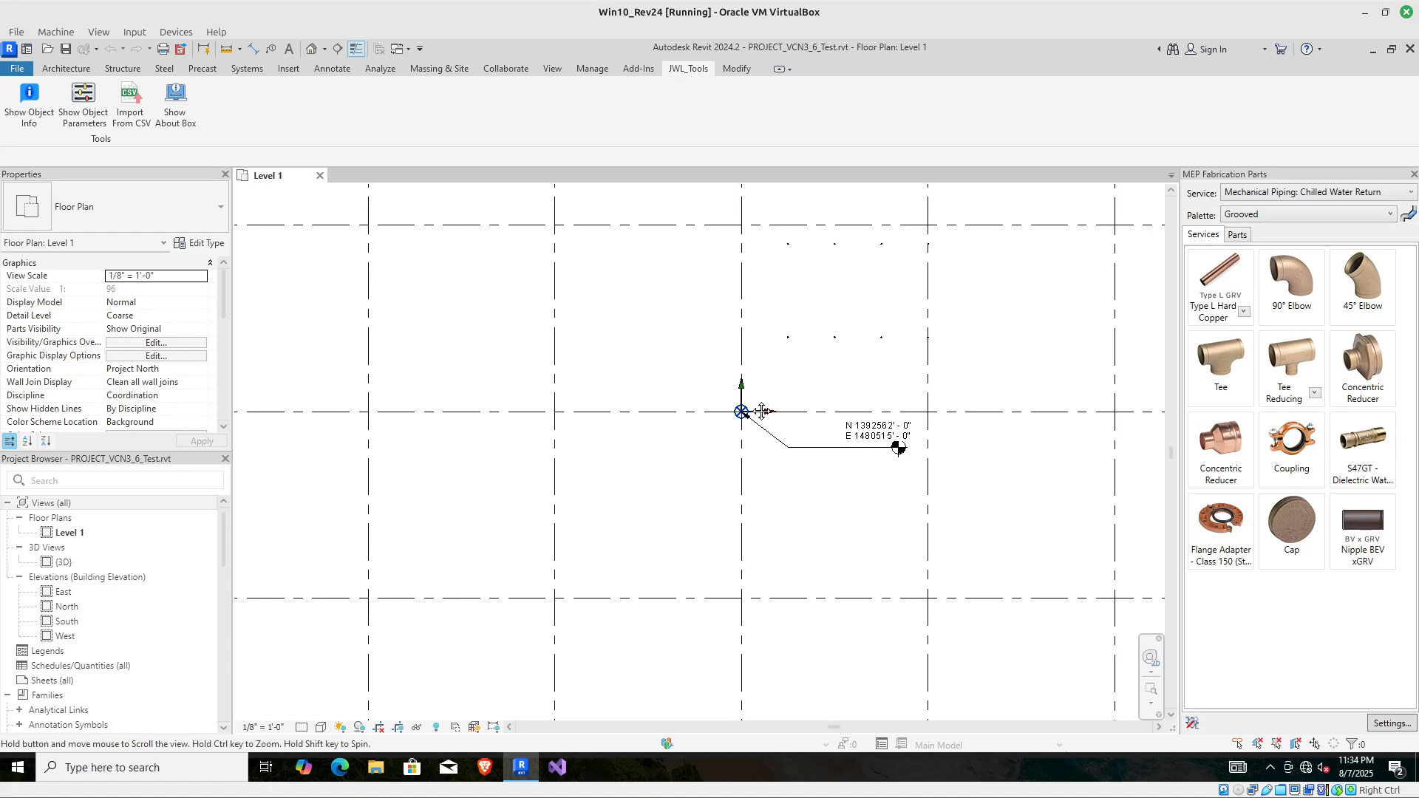
middle_drag(793, 375, 637, 484)
scroll(647, 477, up, 5)
middle_drag(748, 486, 680, 545)
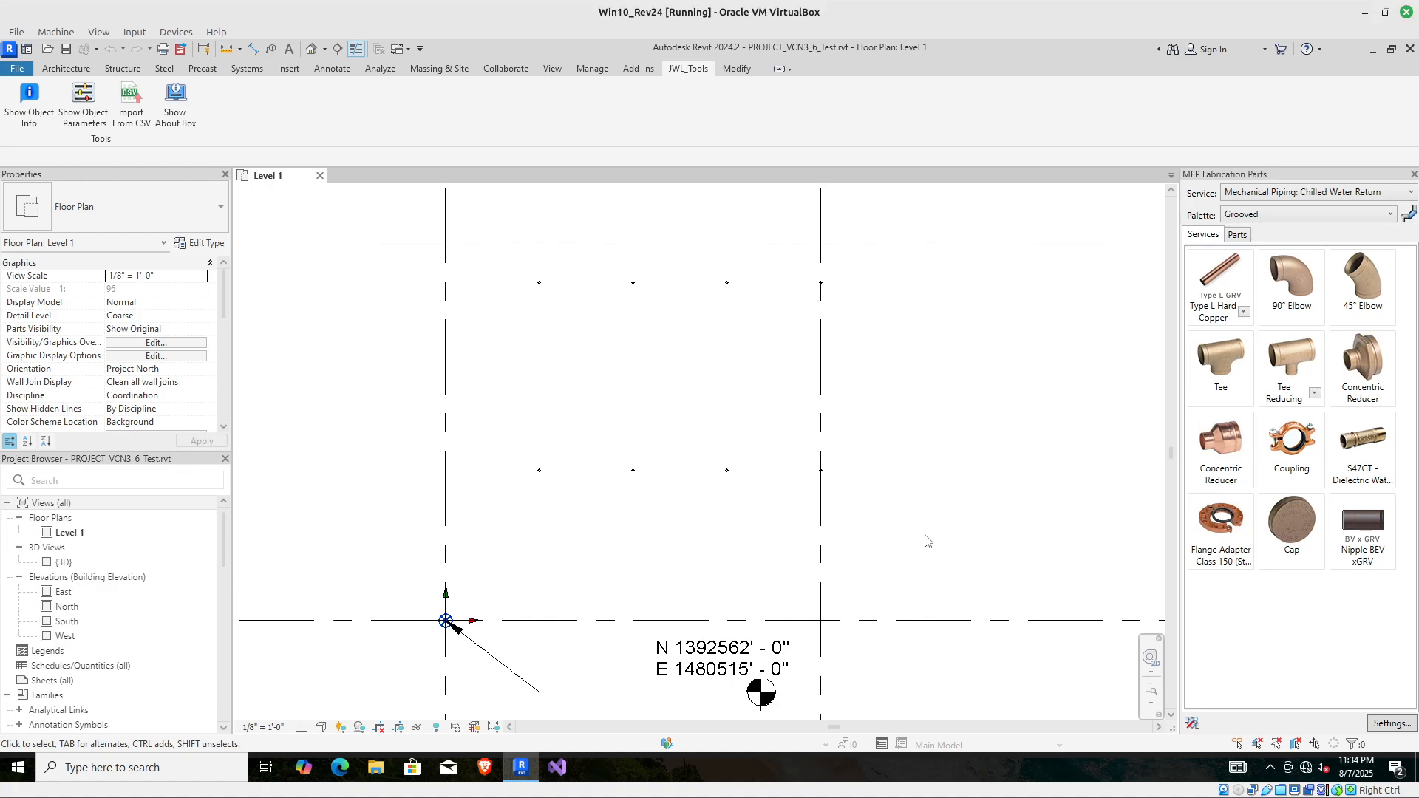
drag(924, 534, 542, 285)
right_click(542, 284)
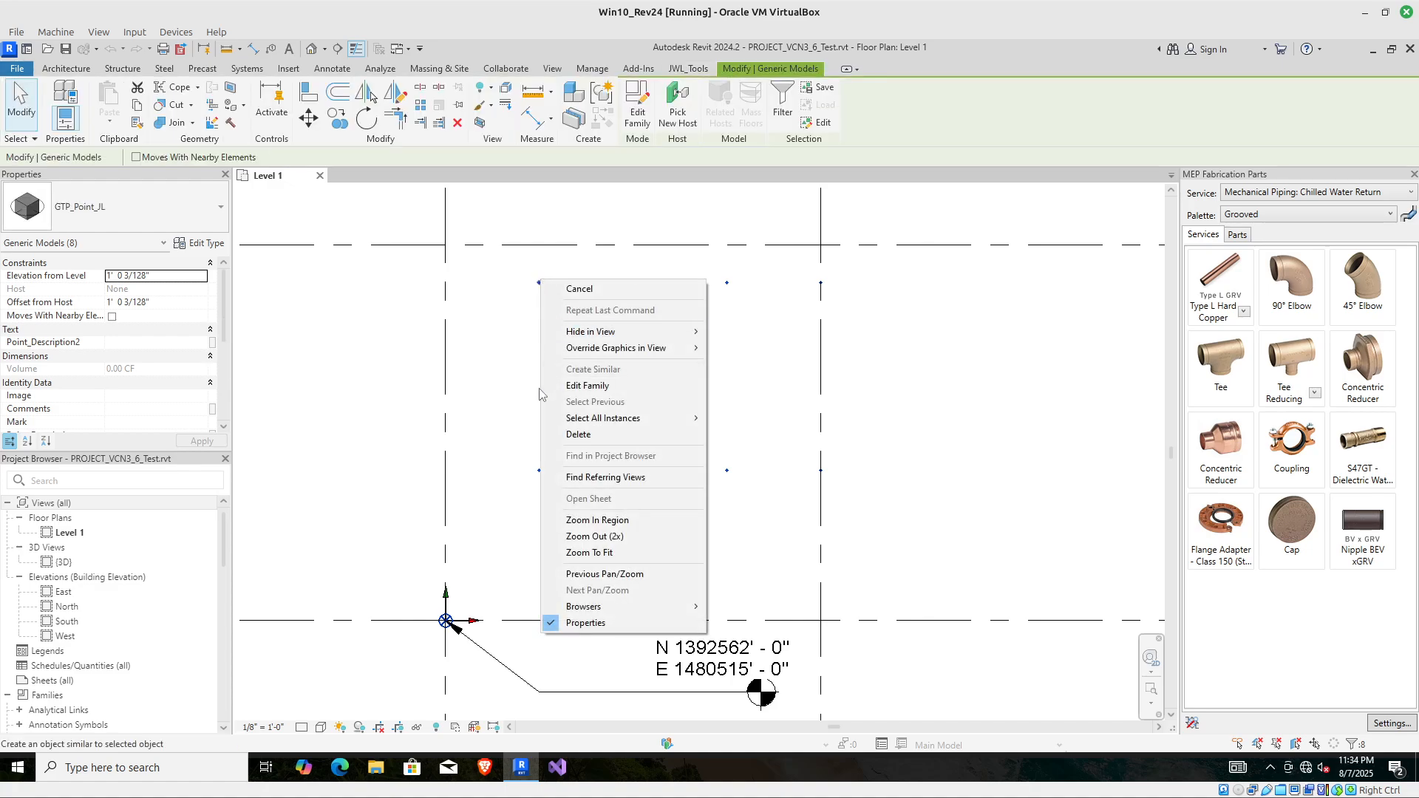
click(583, 436)
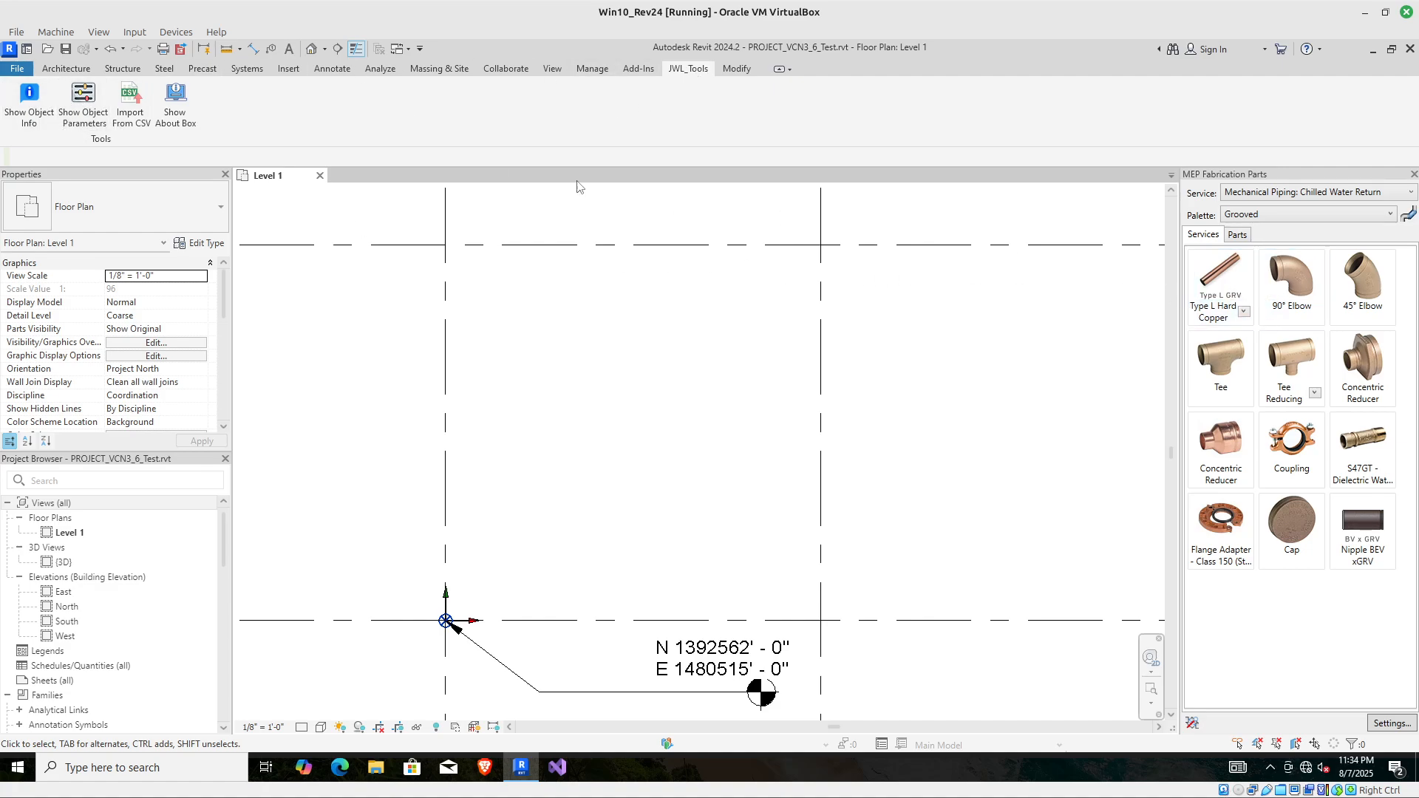
Place a grooved 90° Elbow fabrication part with Product Entry 6 in the empty area northeast of the origin.
click(1290, 284)
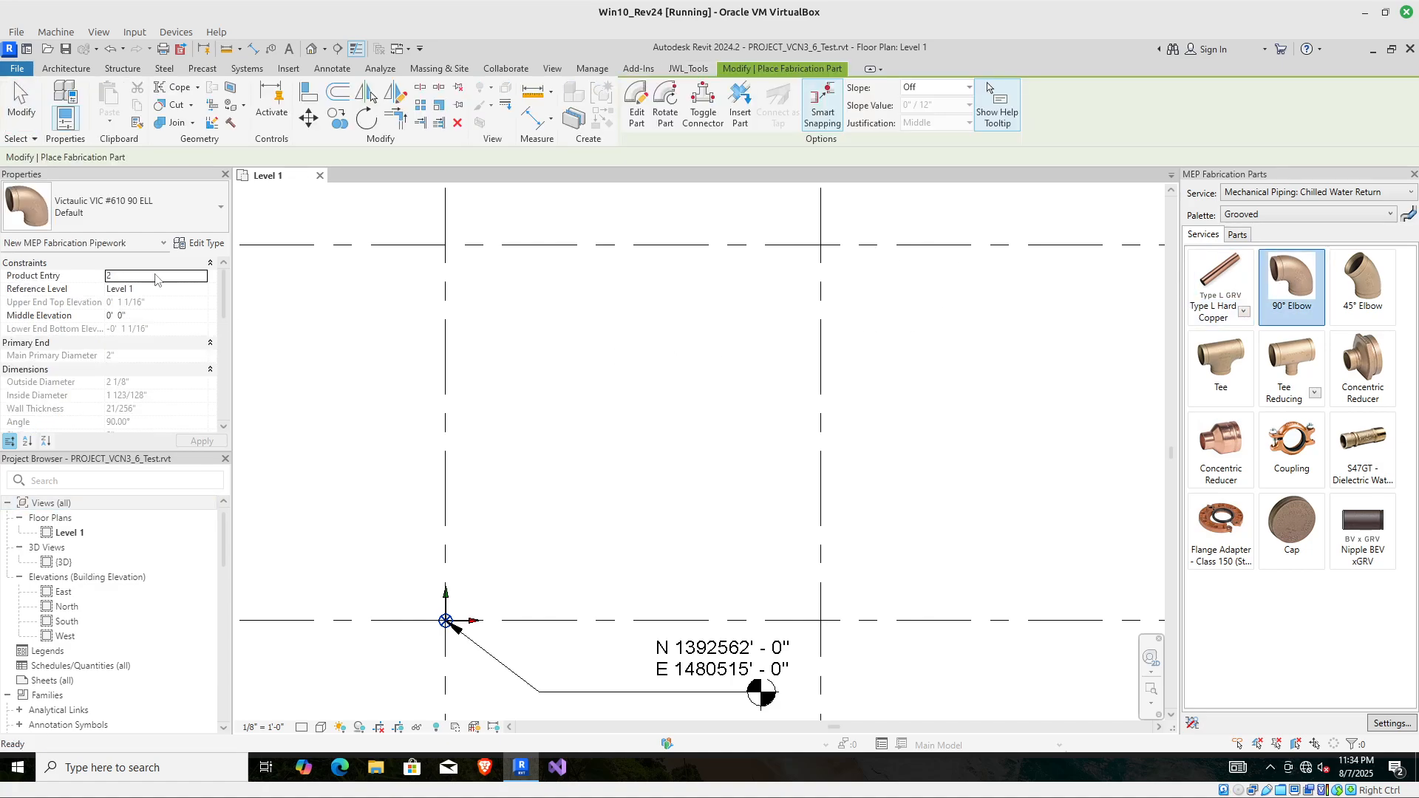
click(127, 277)
text(6)
click(168, 290)
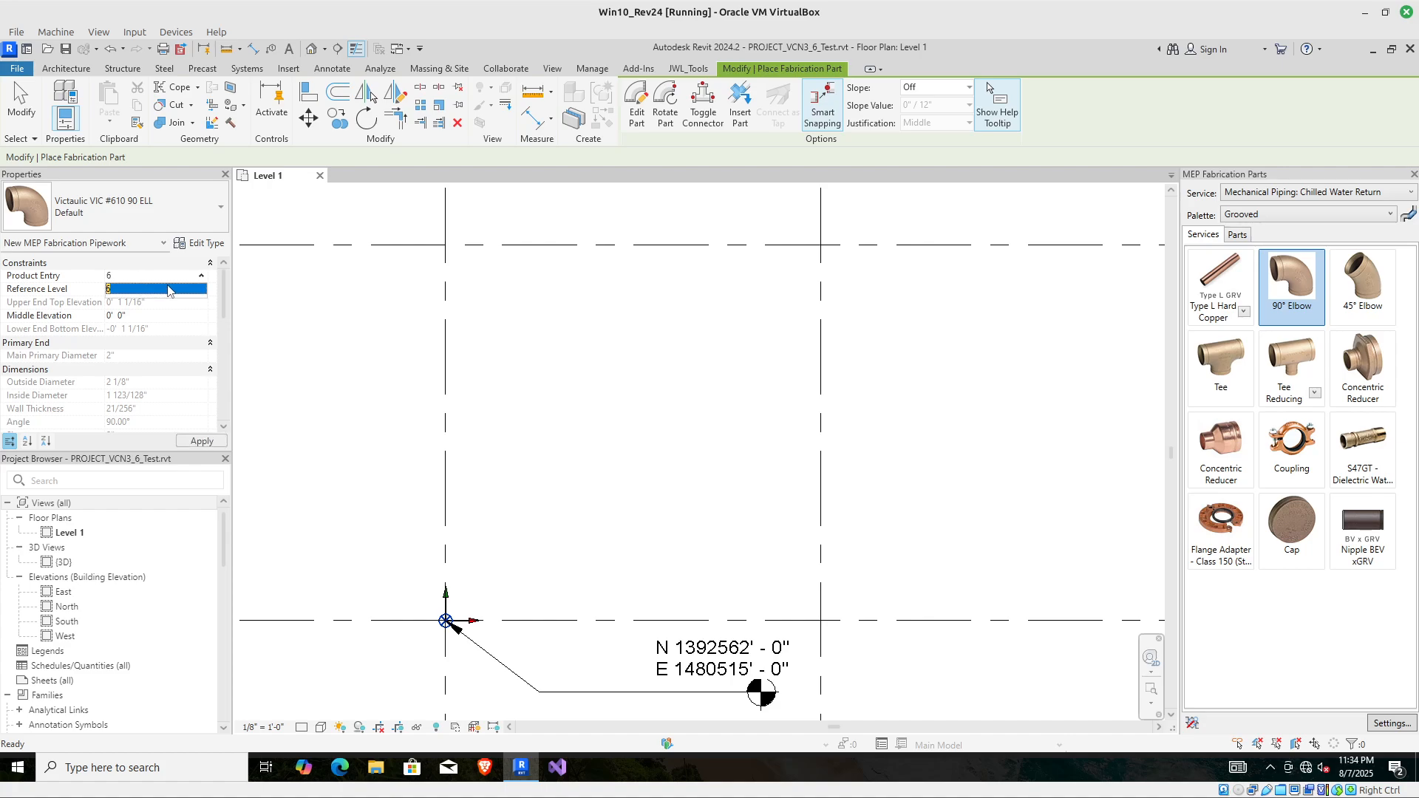
click(197, 440)
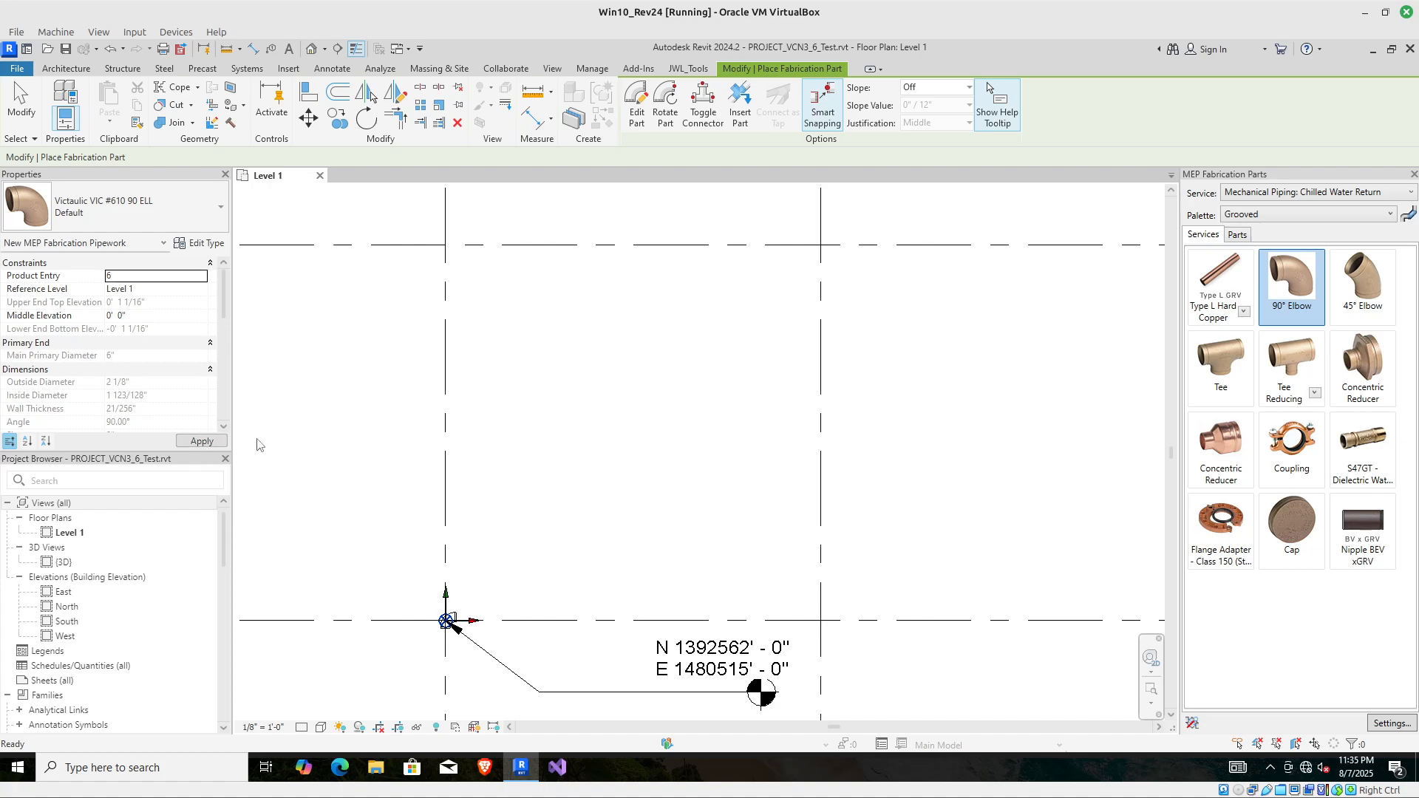
click(677, 489)
key(Escape)
scroll(664, 470, up, 3)
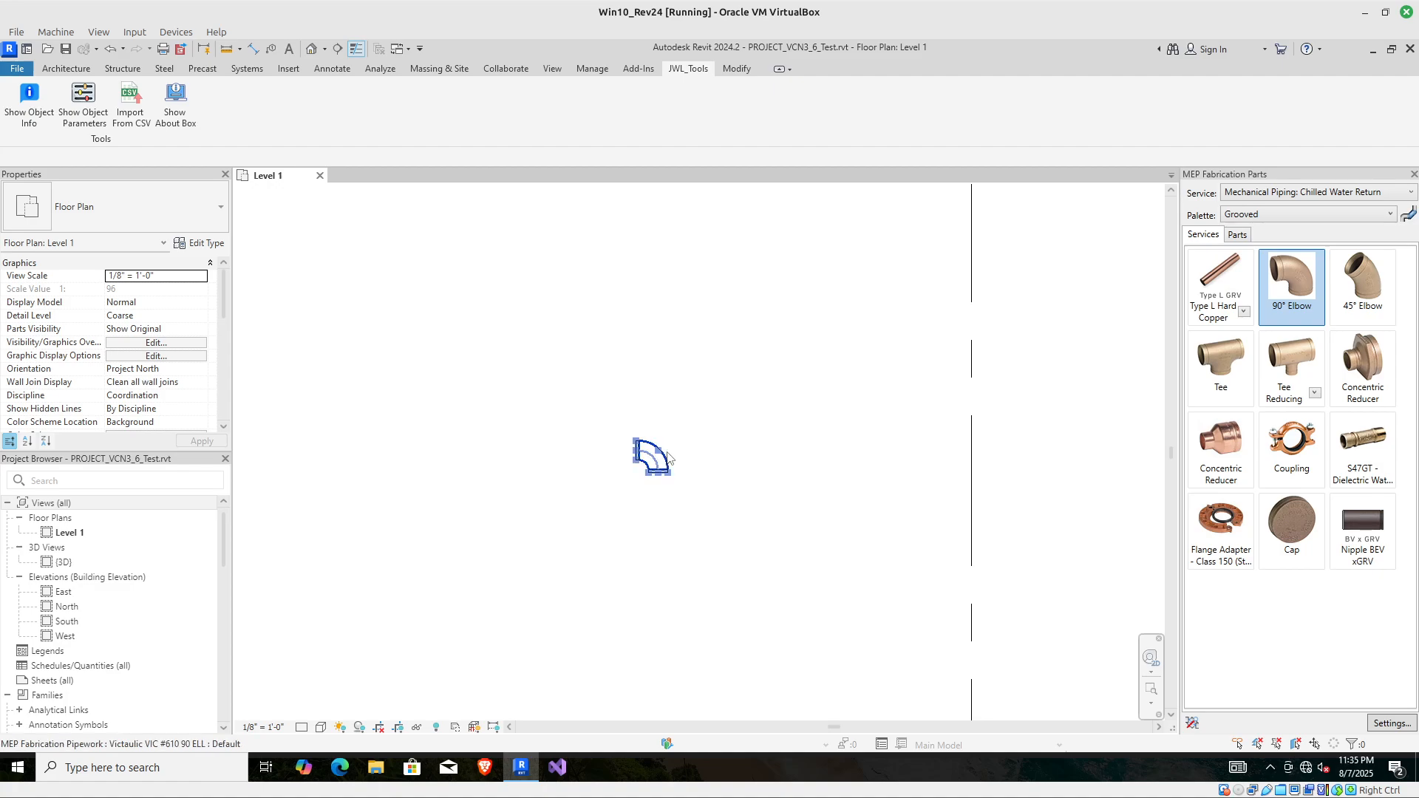
Review the object info of the placed 90° elbow with the JWL_Tools add-in.
click(665, 456)
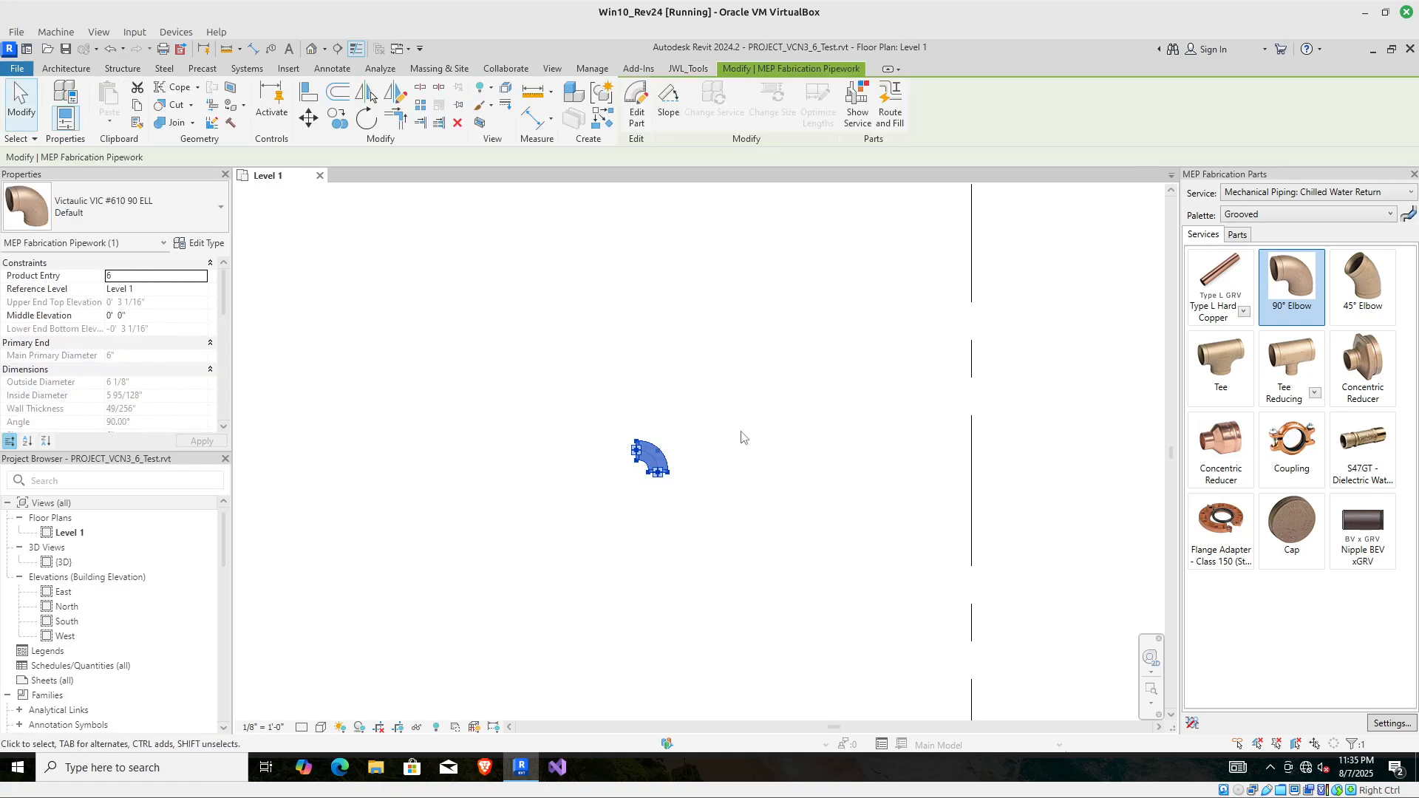
click(692, 69)
click(28, 96)
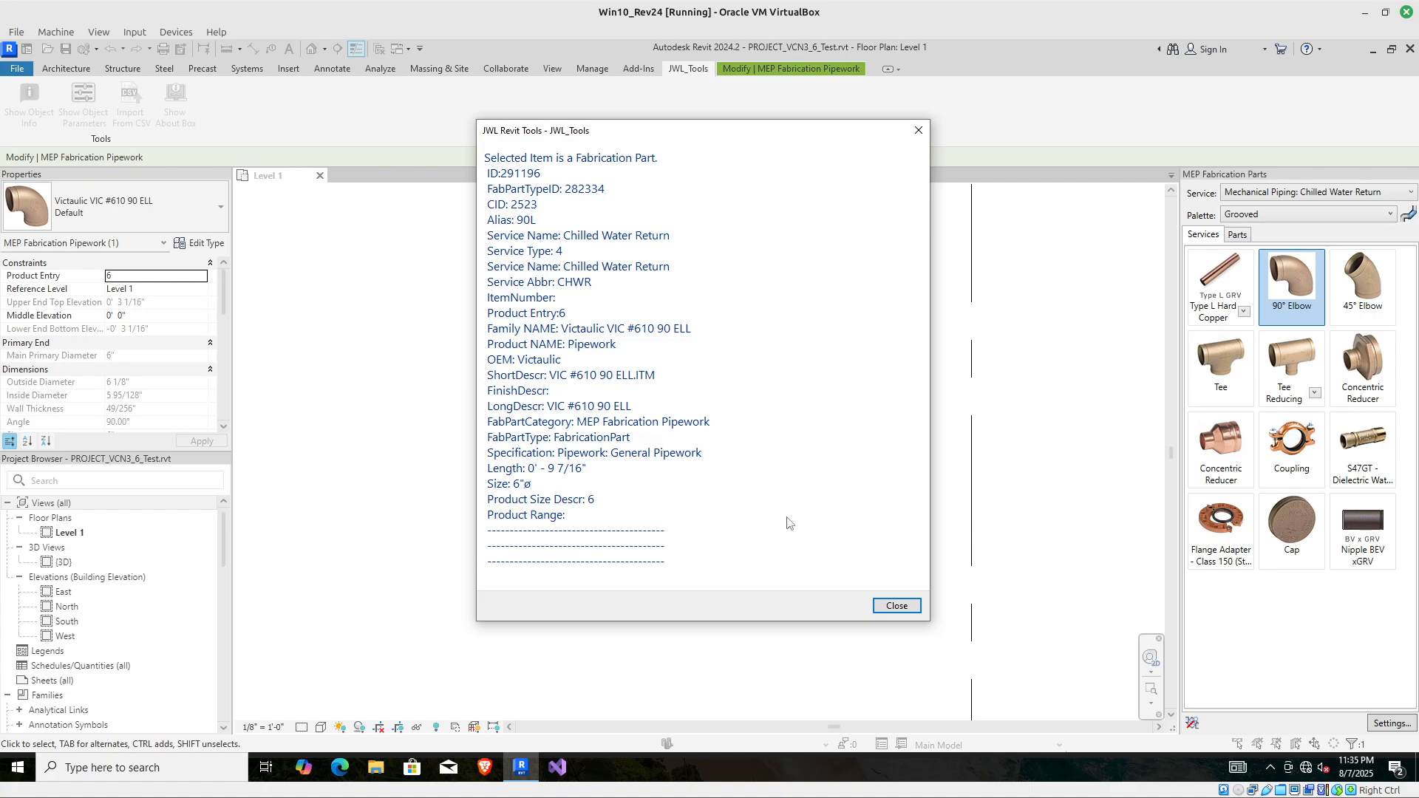
click(895, 607)
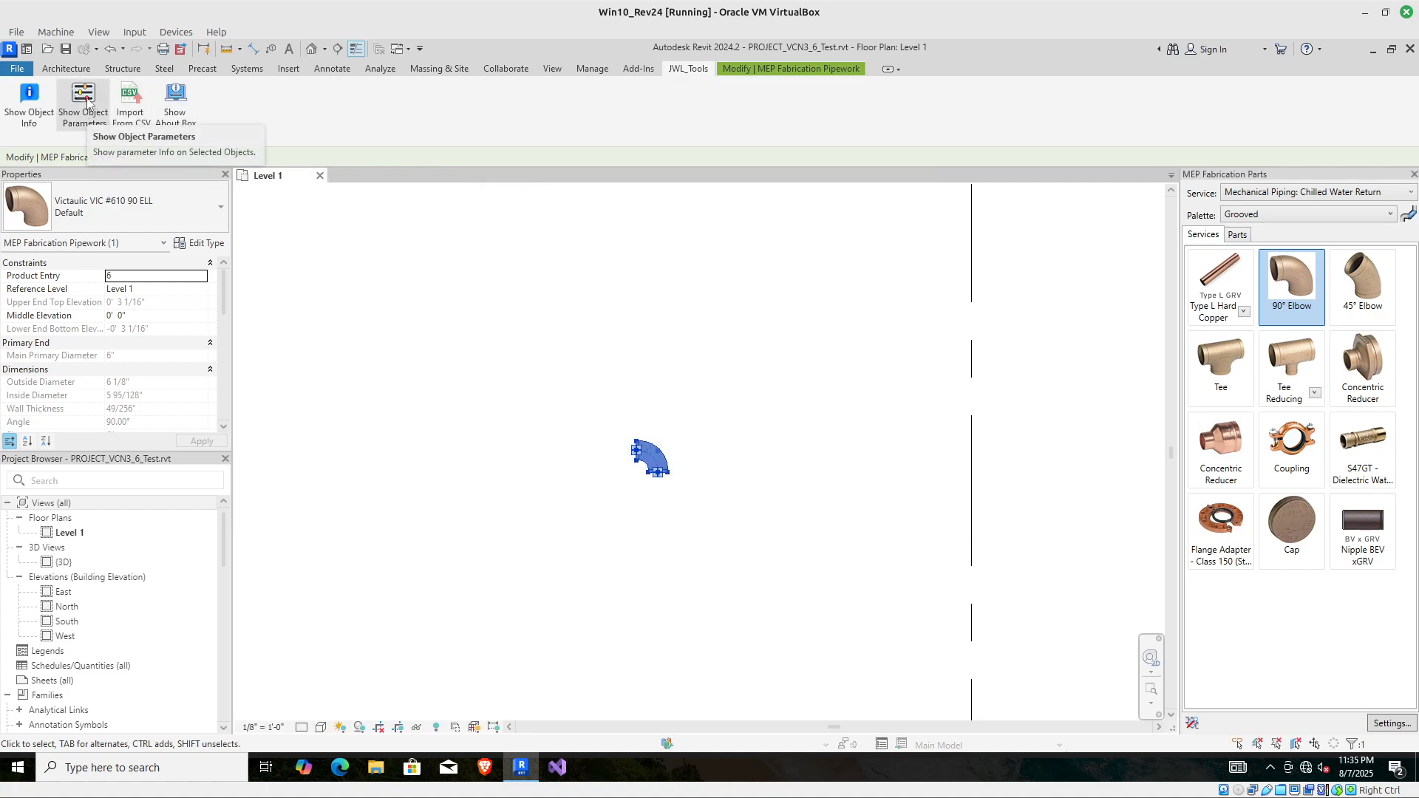
Examine the full parameter list of the selected 90° elbow with the Show Object Parameters tool.
click(86, 101)
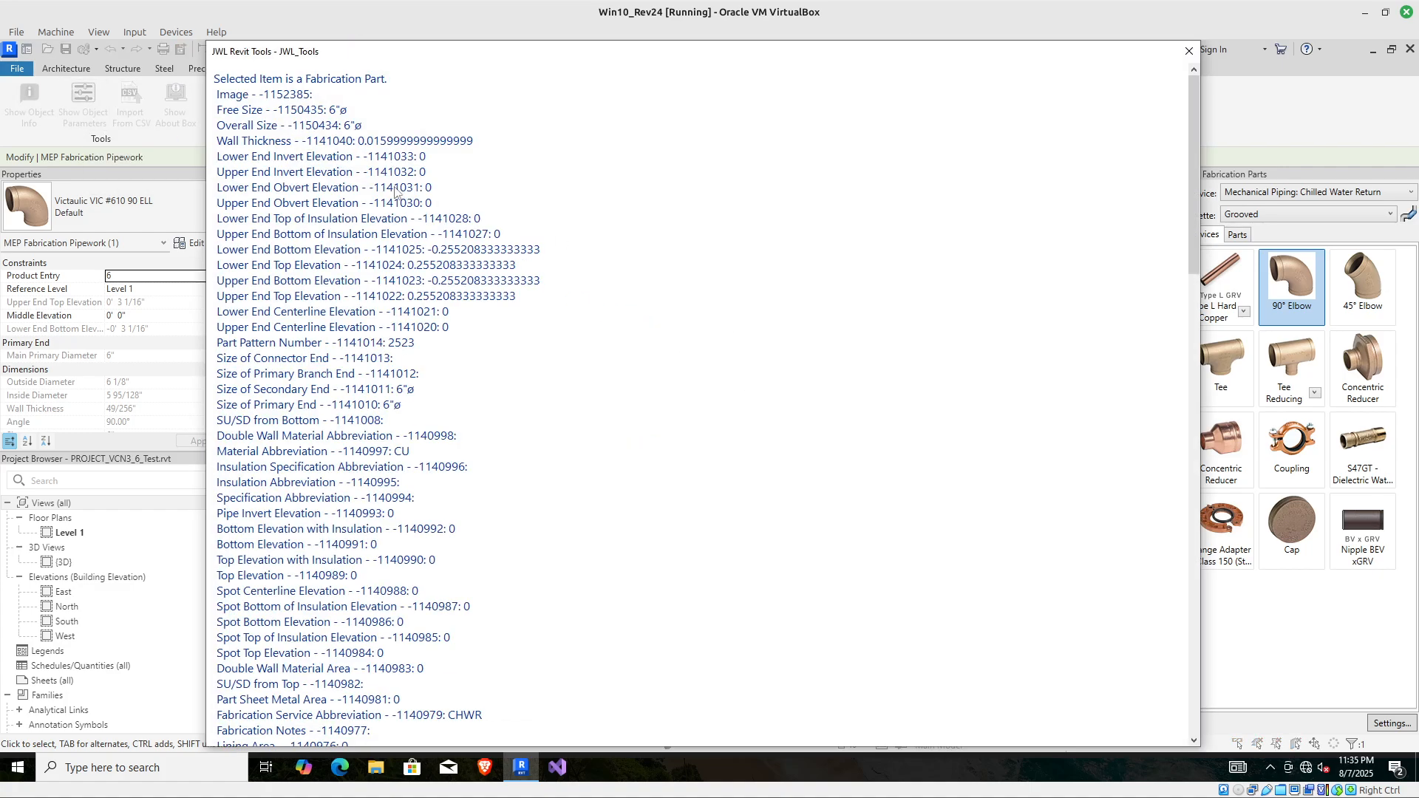
scroll(439, 114, down, 13)
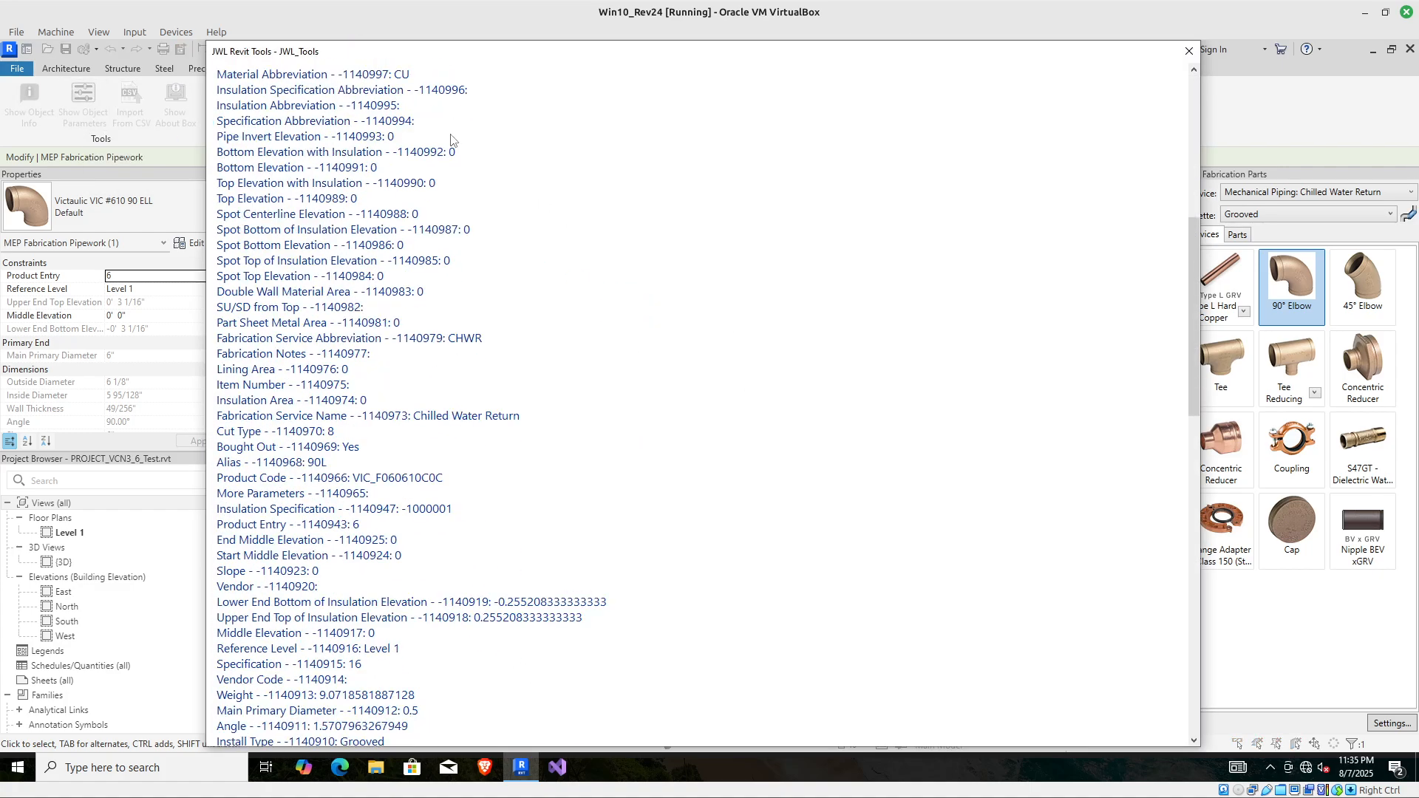
scroll(451, 140, down, 12)
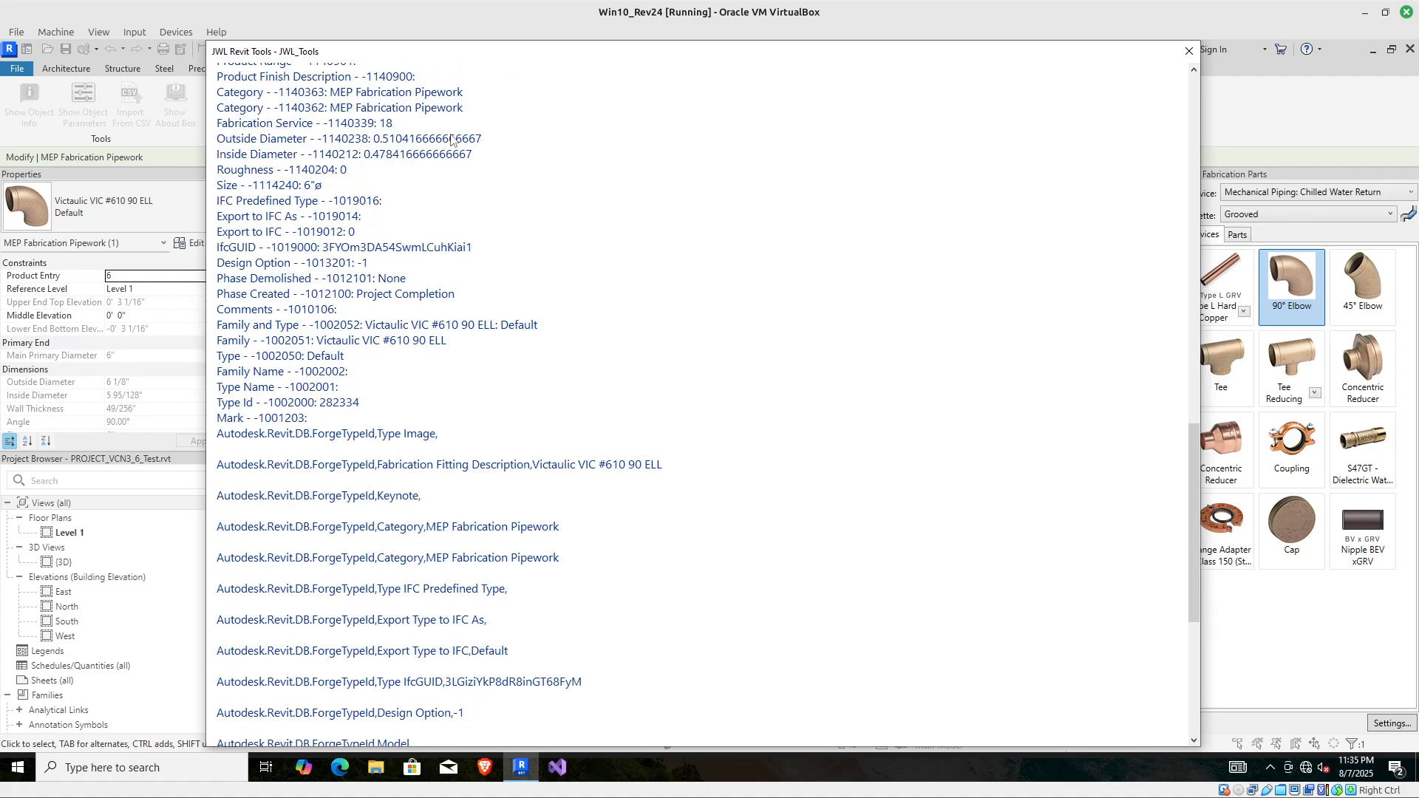
scroll(451, 139, up, 2)
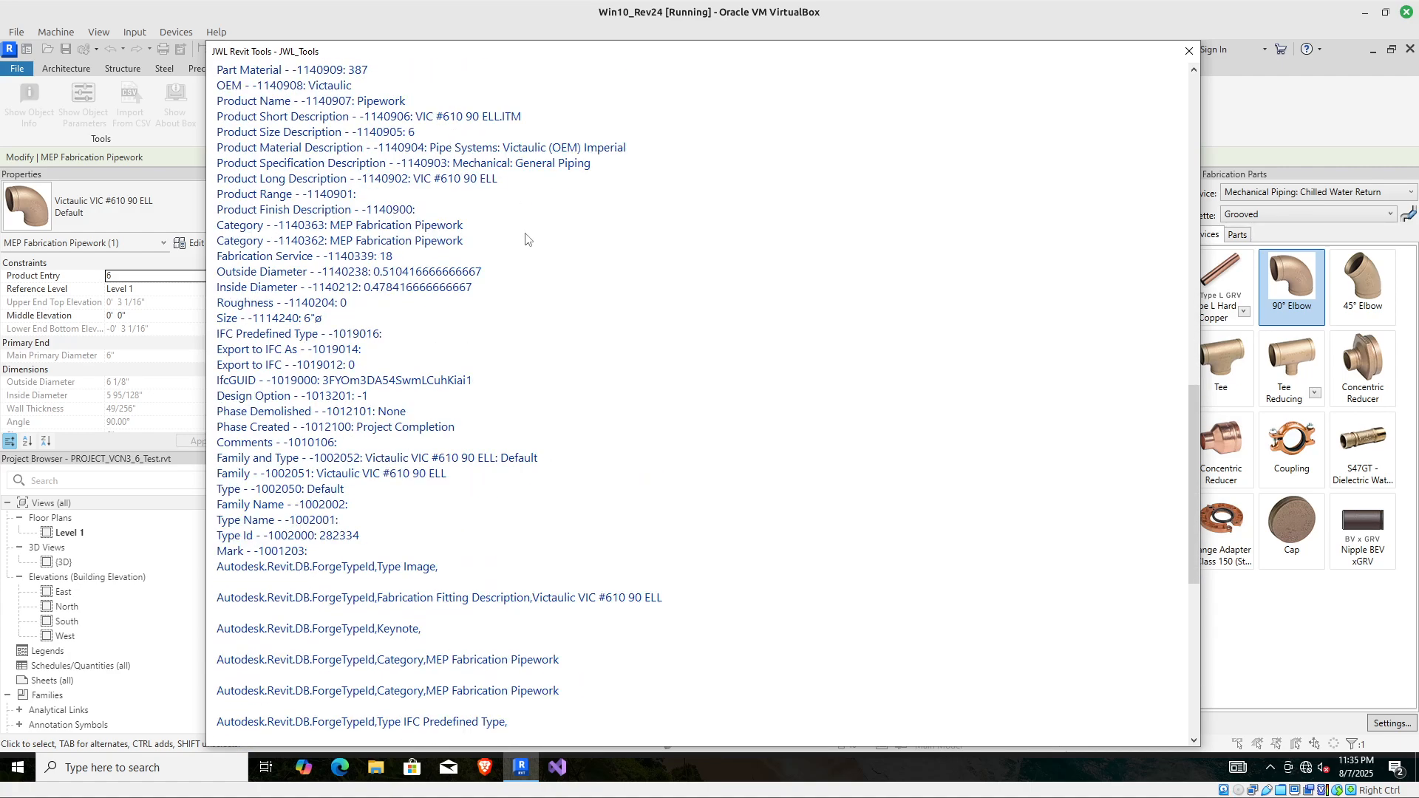
scroll(491, 273, up, 3)
scroll(491, 272, up, 8)
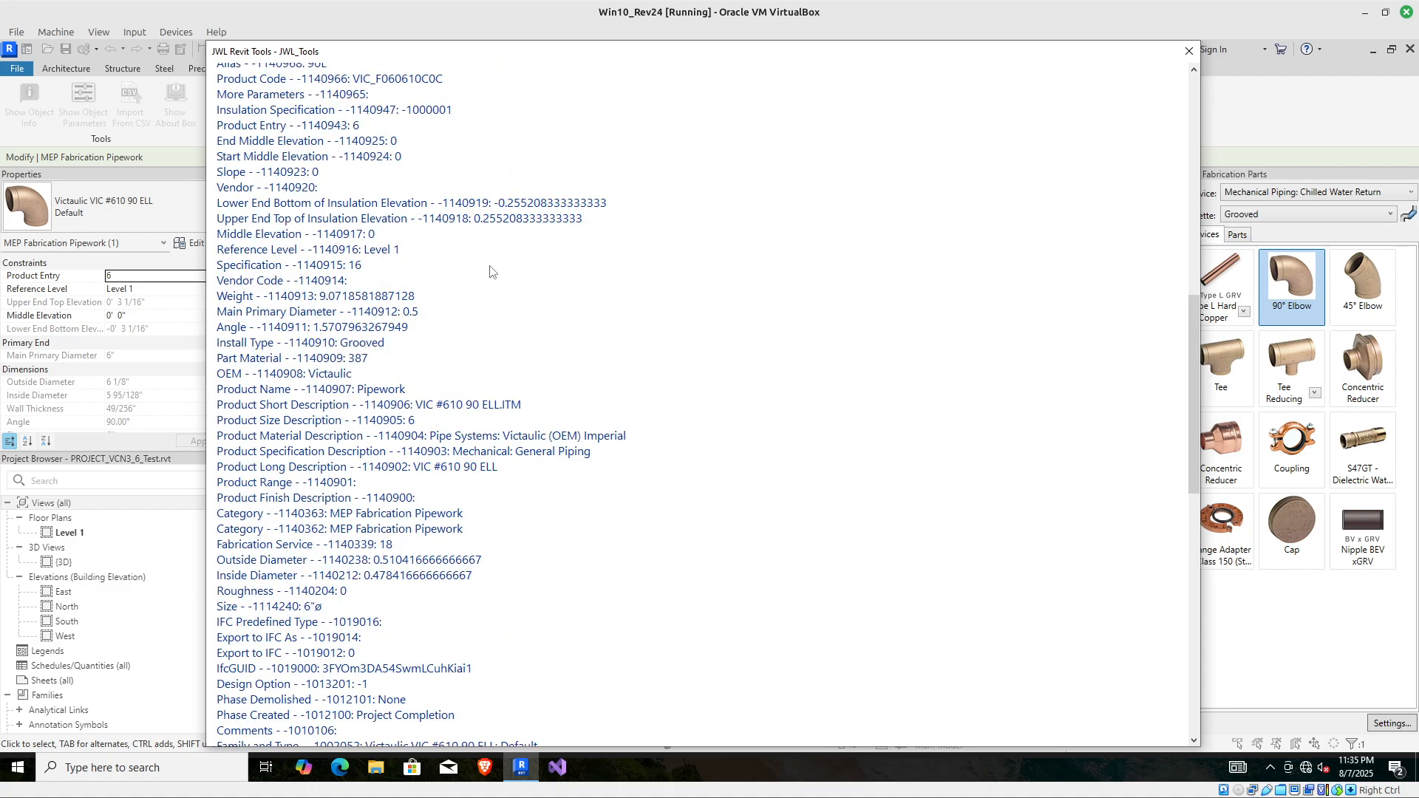
scroll(491, 271, up, 5)
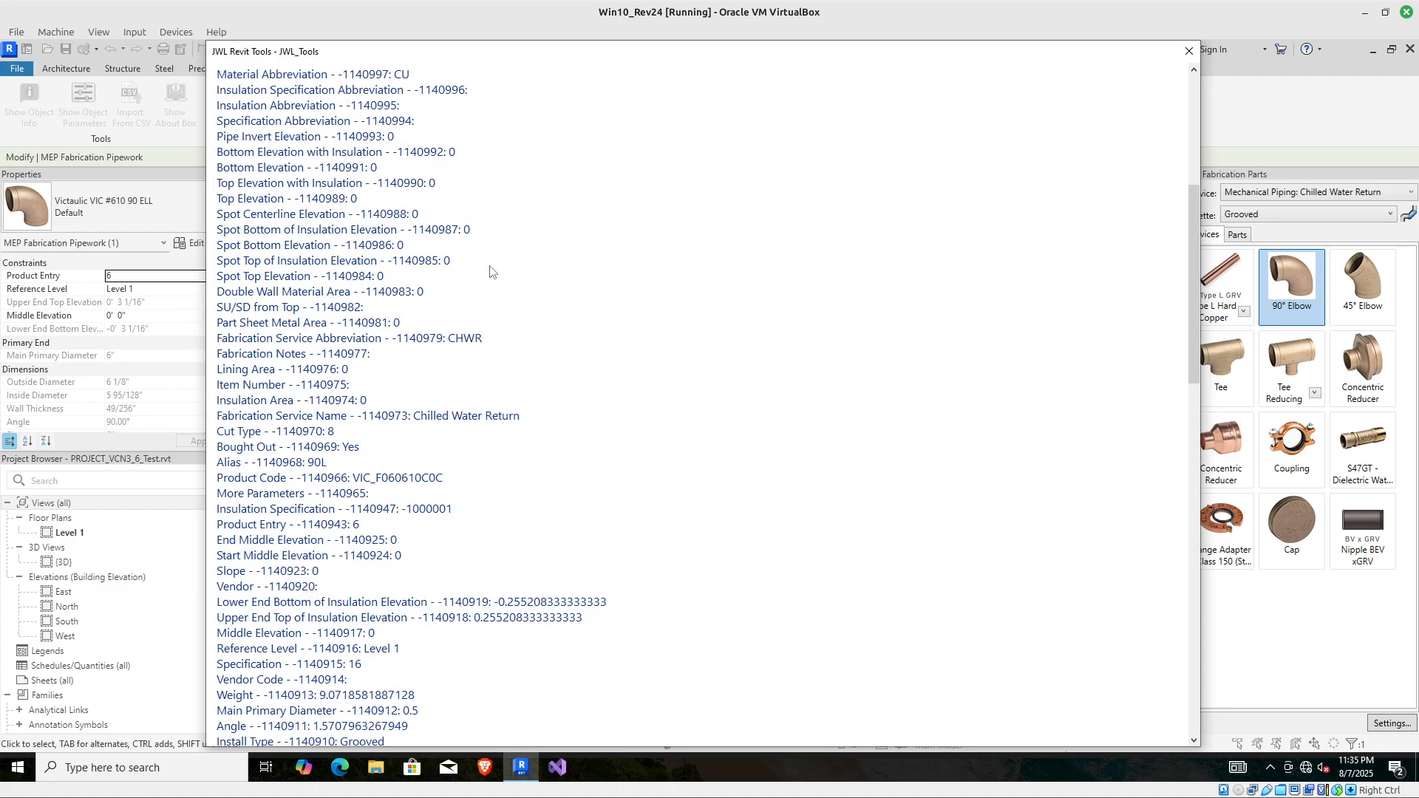
click(1189, 51)
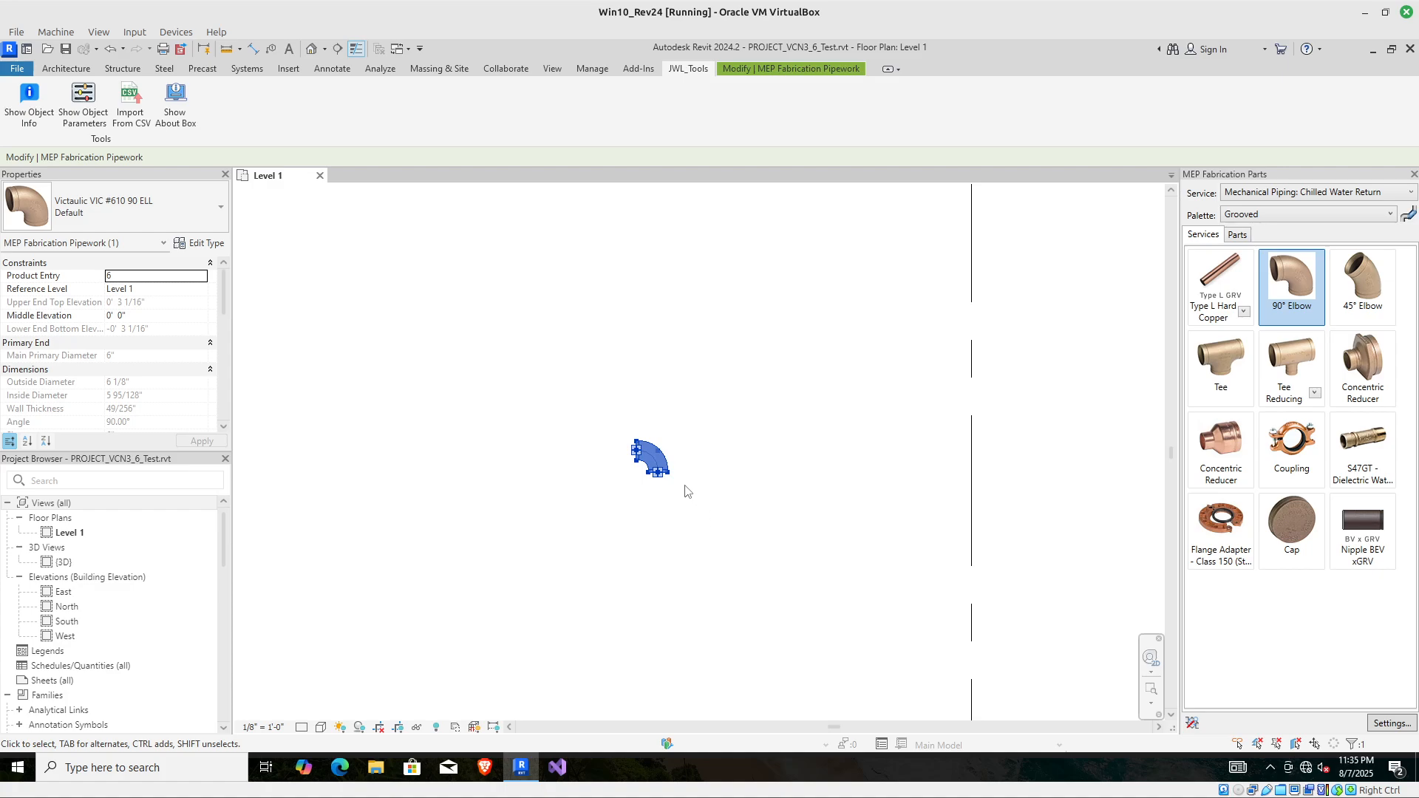
Delete the 90° elbow from the Level 1 floor plan.
click(582, 461)
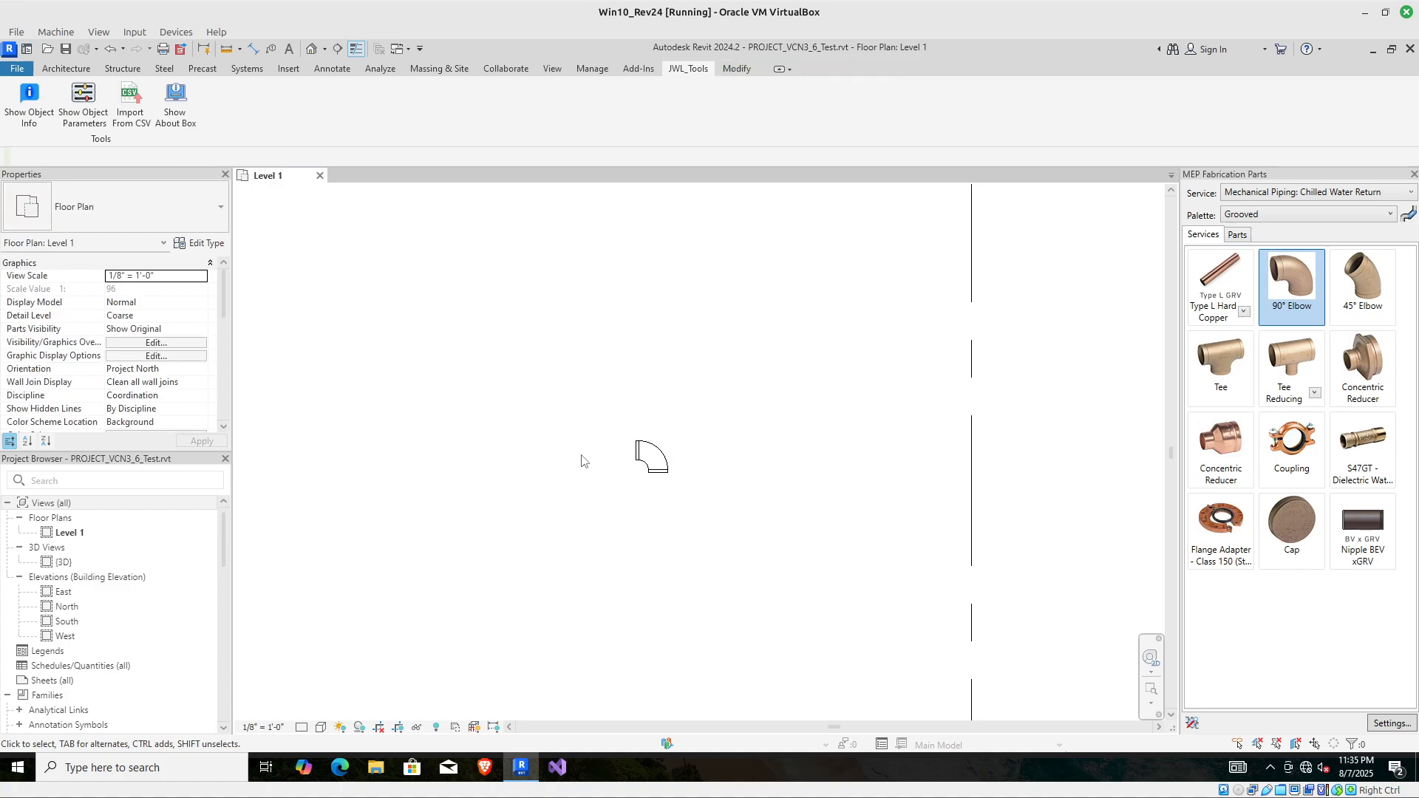
click(640, 465)
key(Delete)
scroll(638, 464, down, 10)
scroll(638, 464, up, 5)
scroll(638, 467, up, 2)
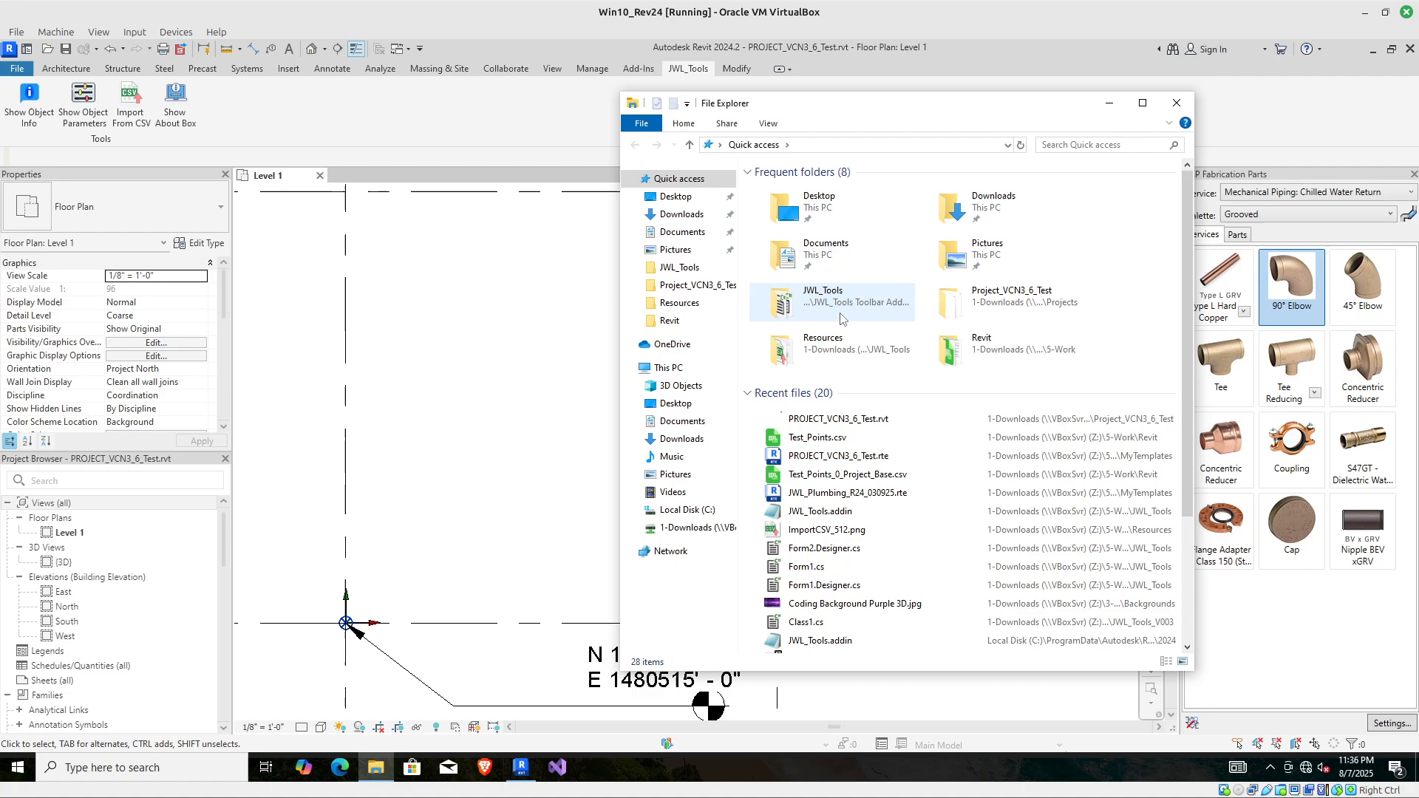
Preview Test_Points.csv from File Explorer, examine its coordinate, elevation, description and layer columns, and return to Revit without importing it into the spreadsheet.
click(824, 439)
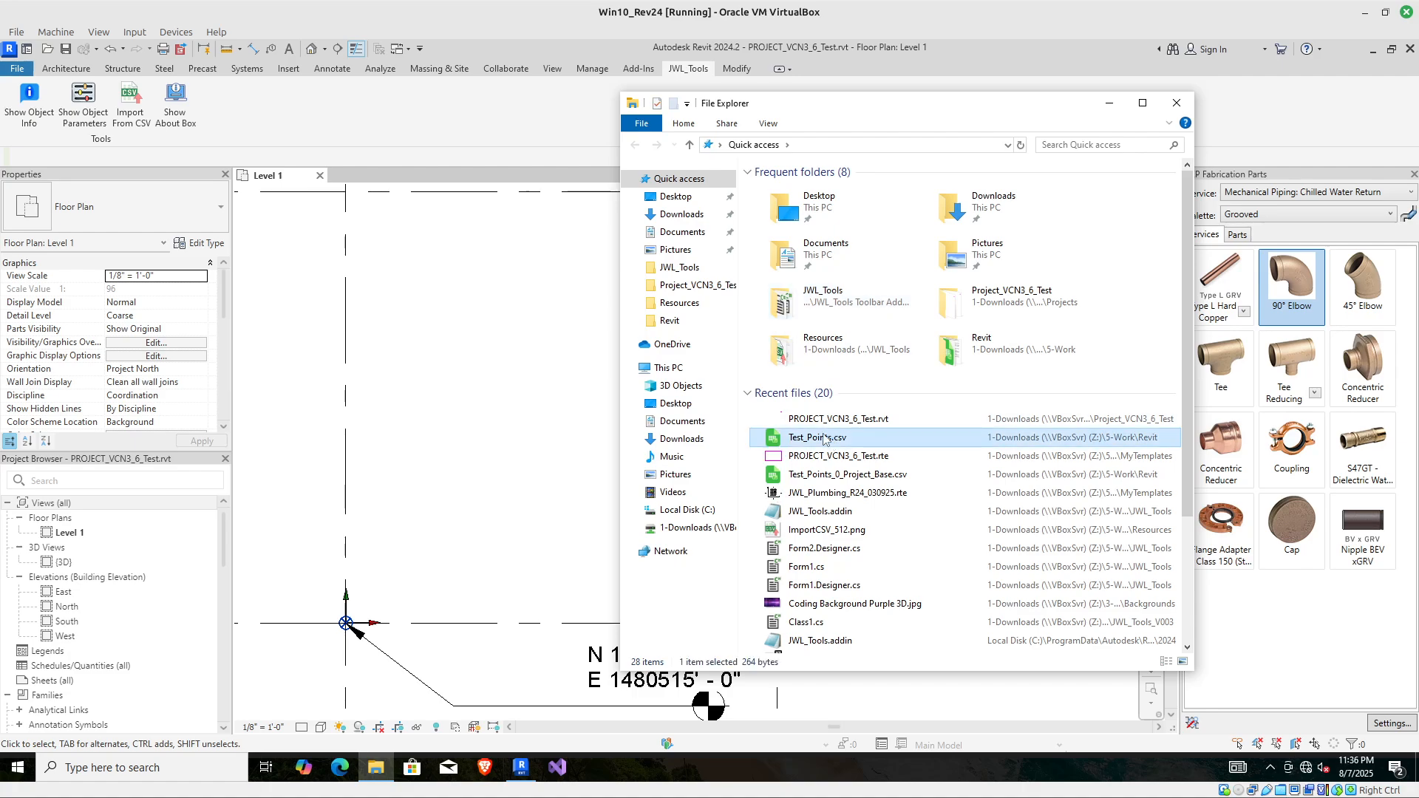
double_click(825, 439)
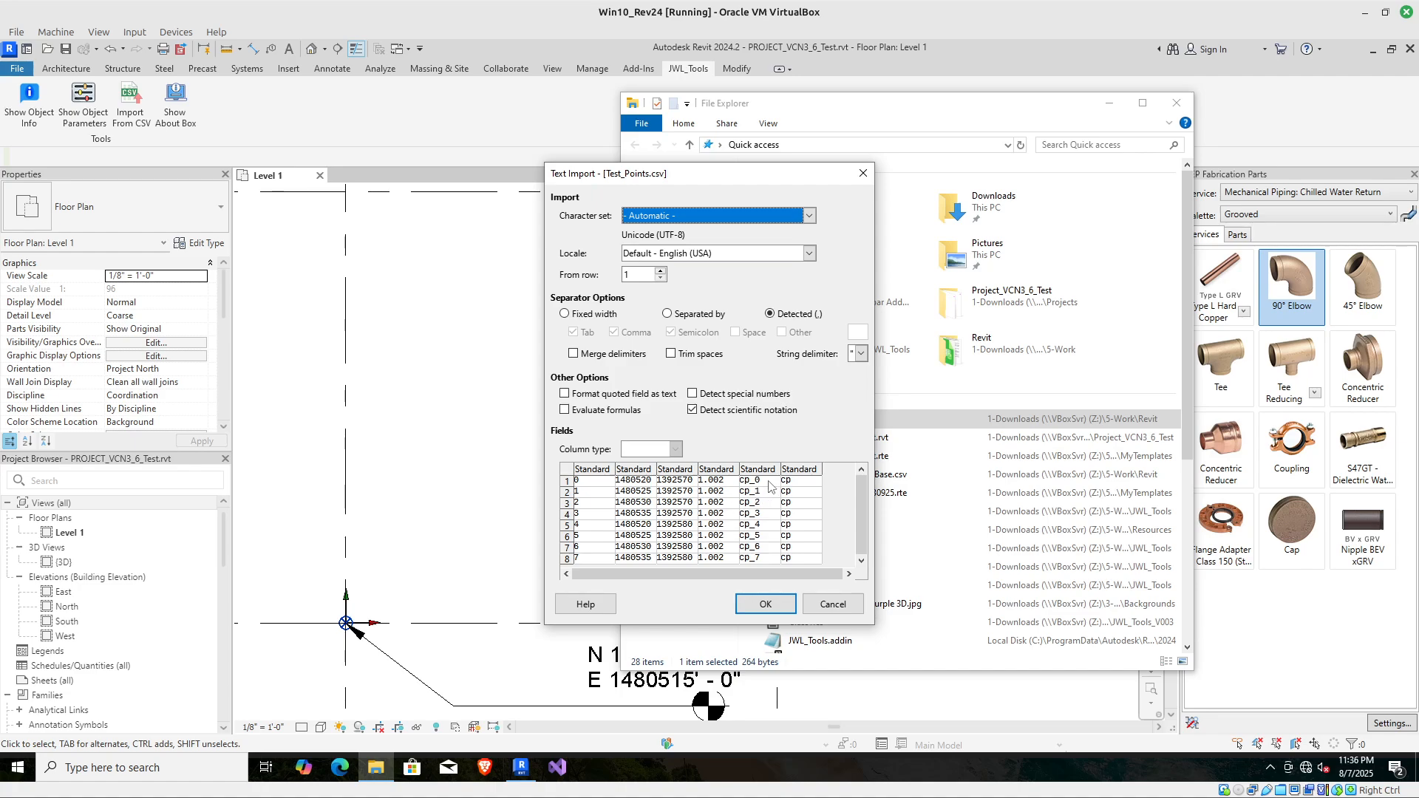
click(769, 486)
click(802, 491)
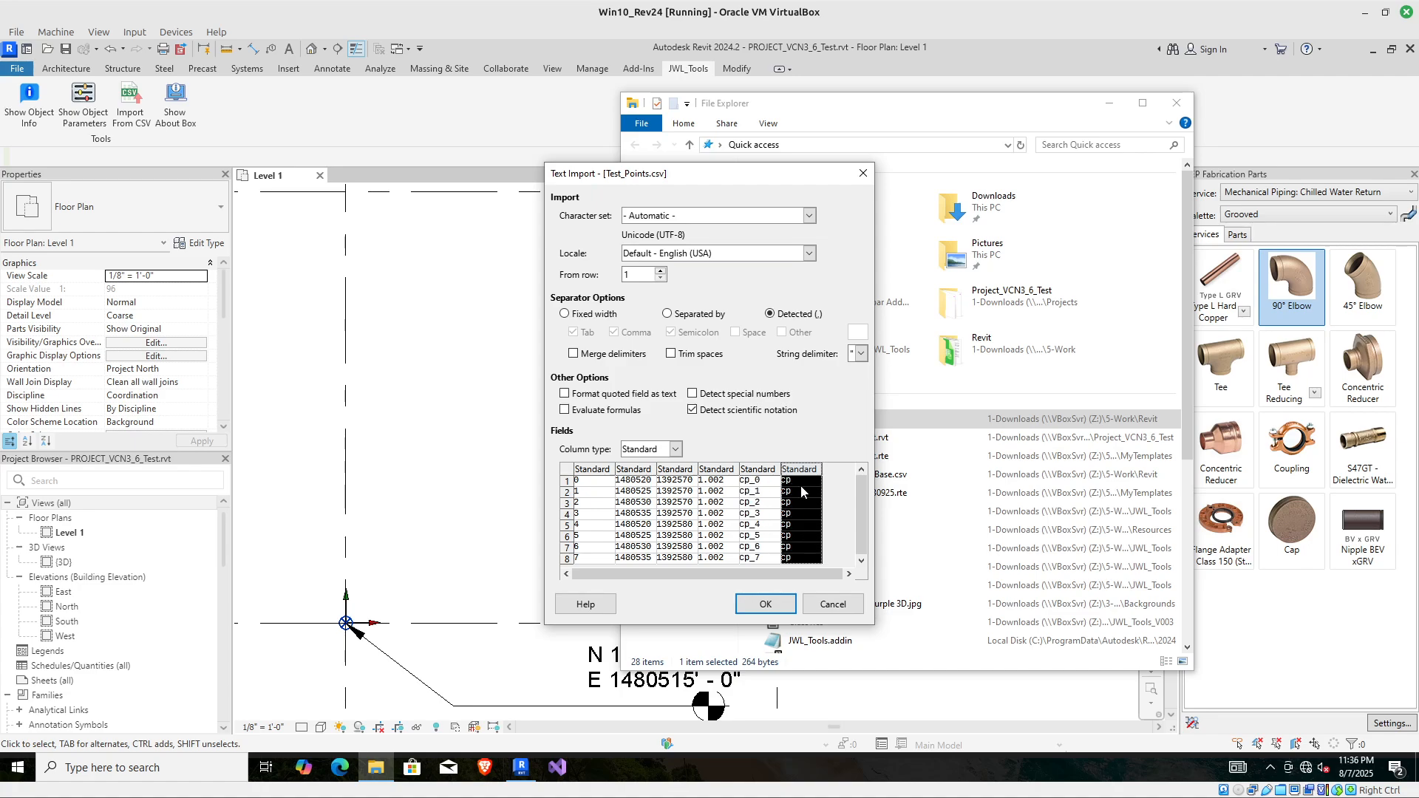
click(634, 488)
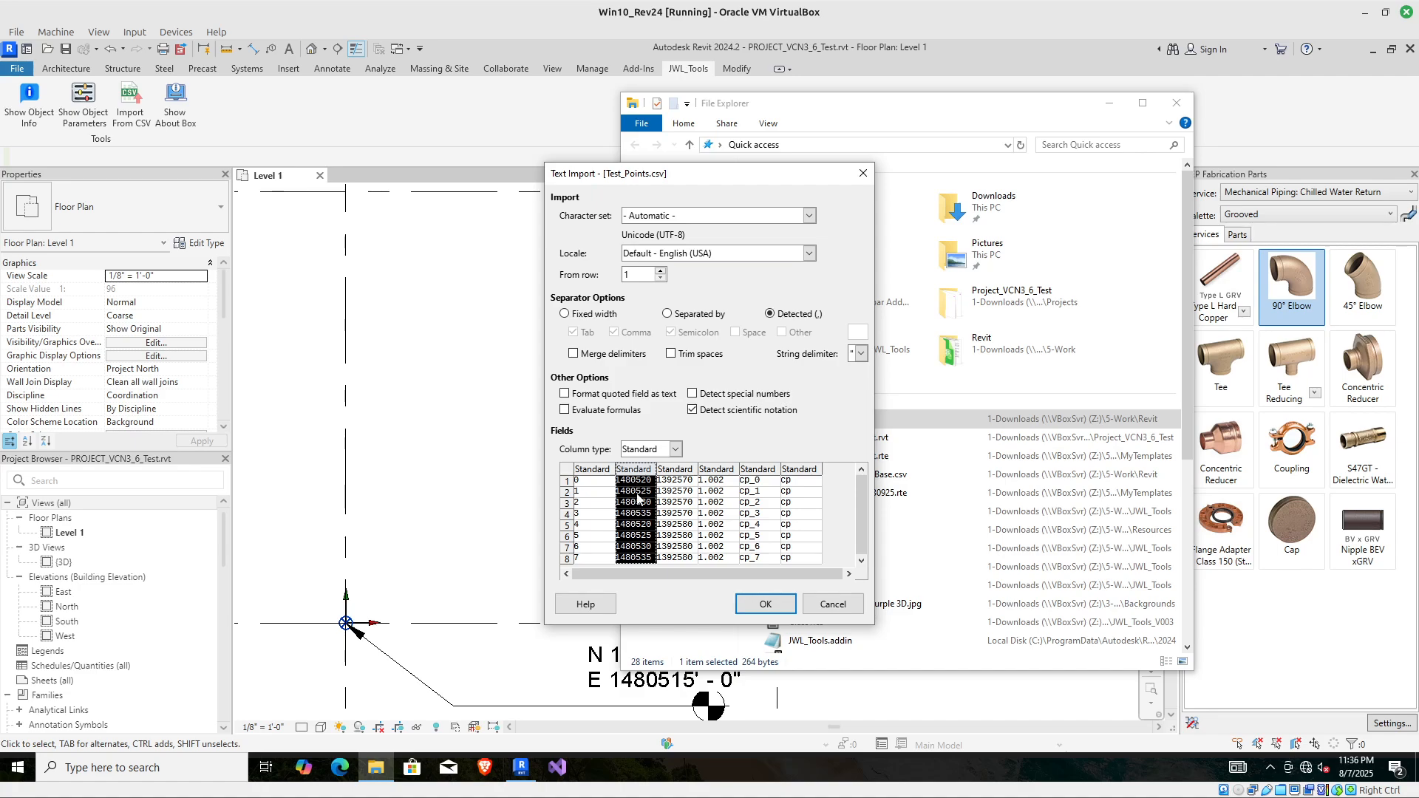
click(678, 485)
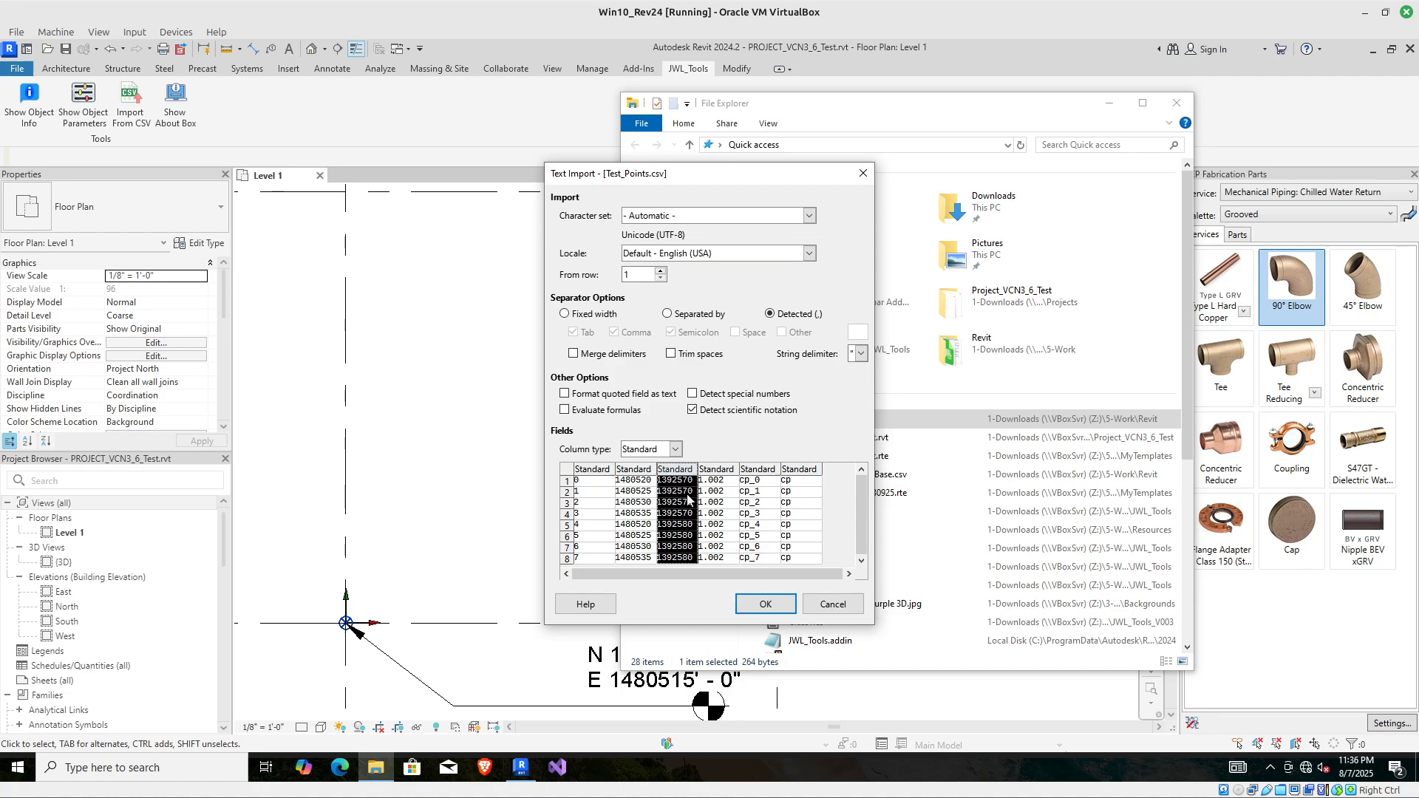
click(728, 506)
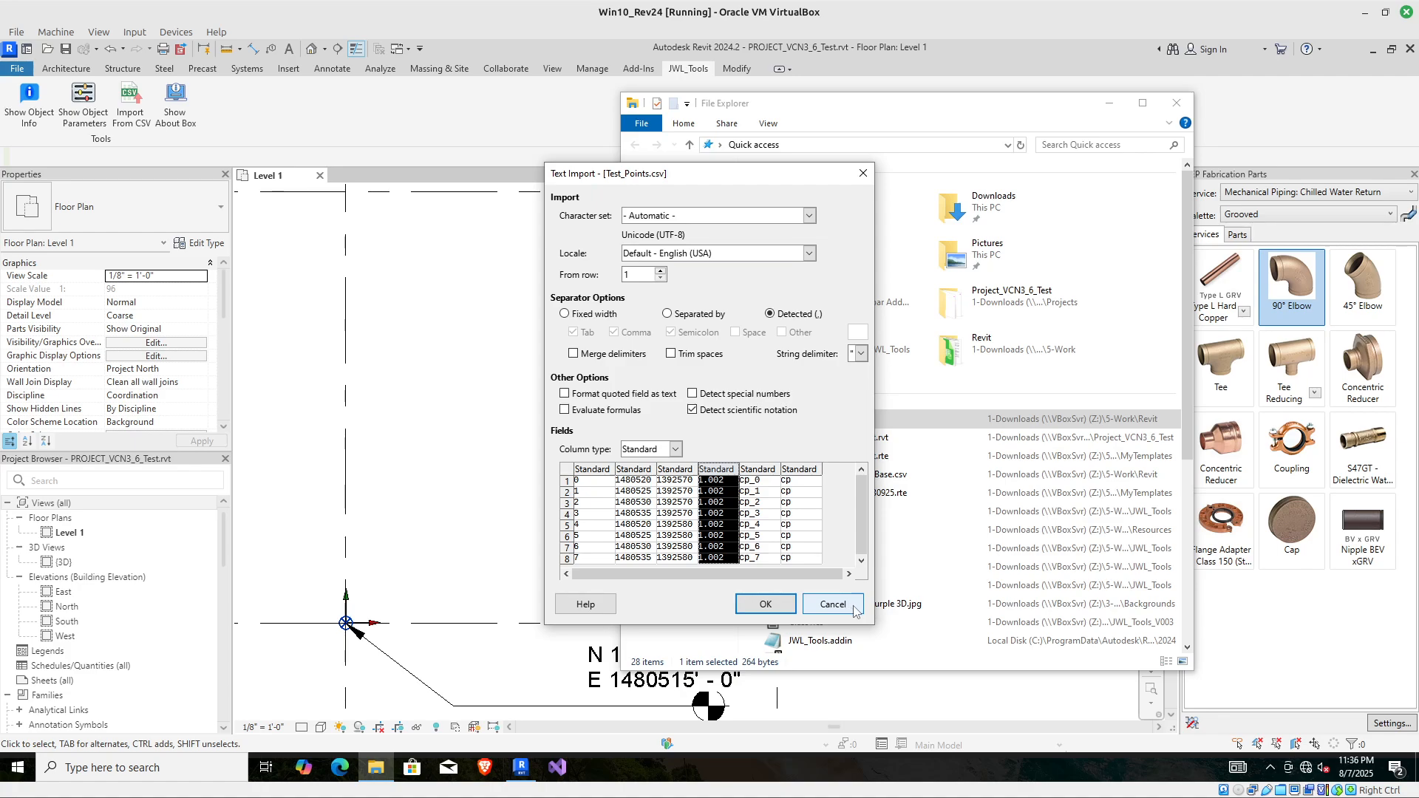
click(854, 608)
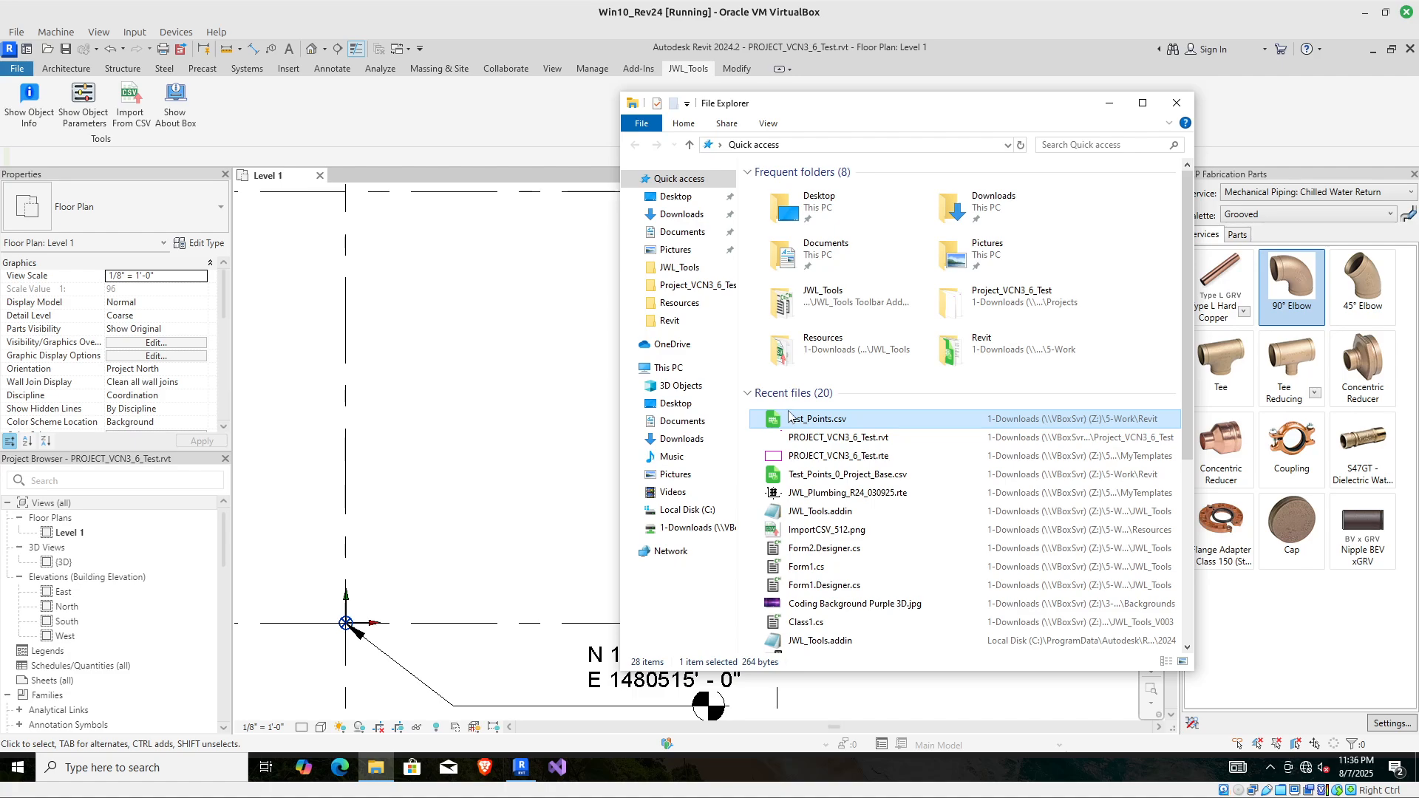
double_click(809, 424)
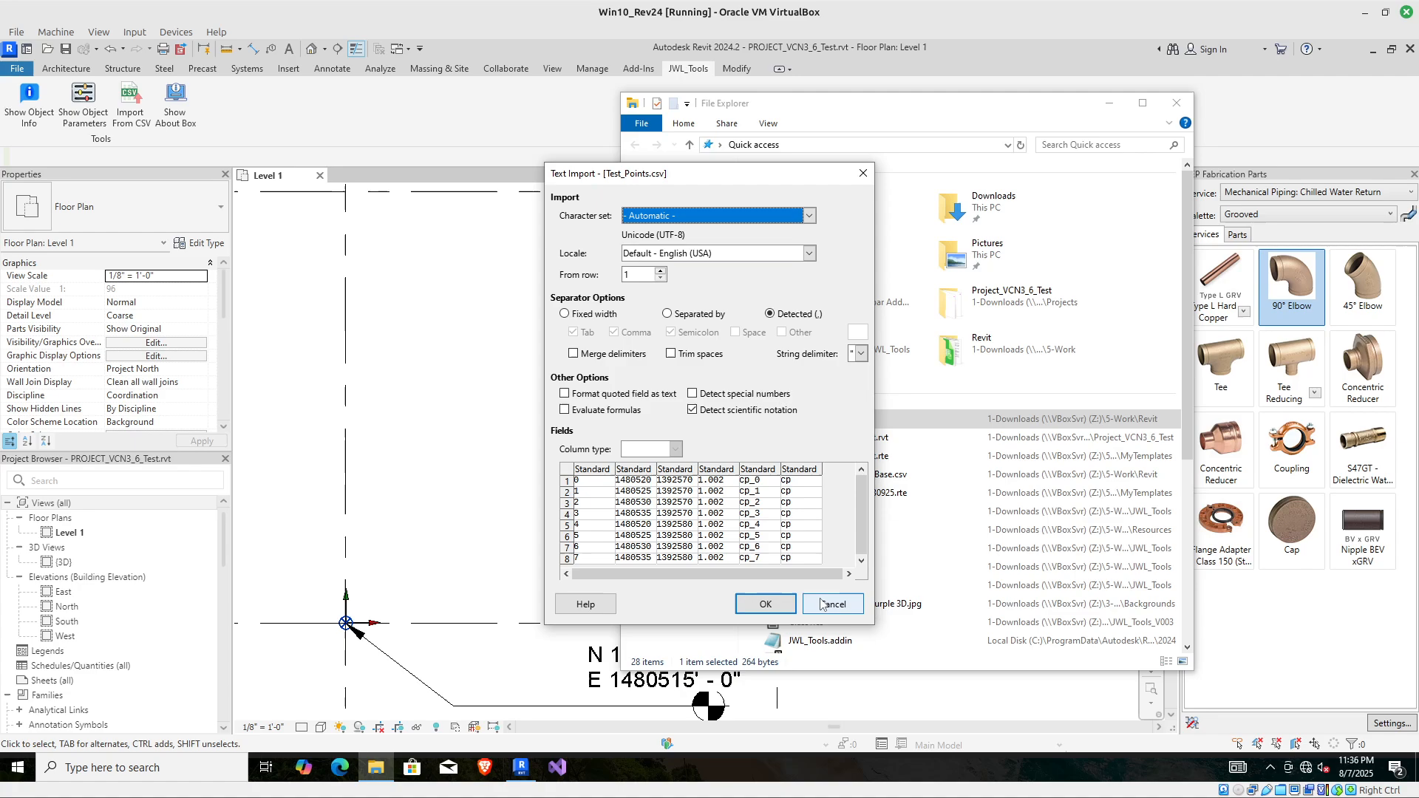
click(822, 604)
click(555, 349)
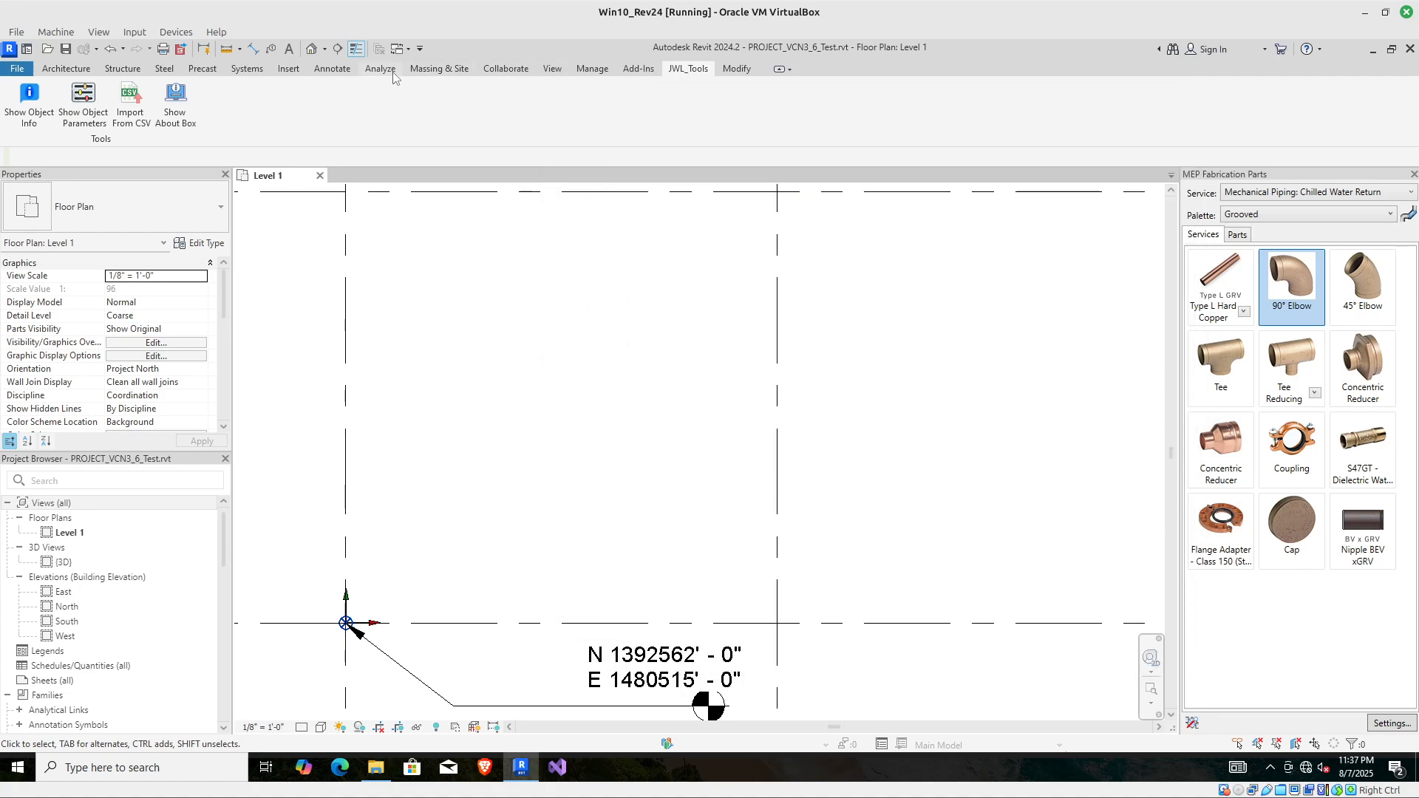
Start the Import From CSV tool and load Test_Points.csv from the Revit folder in Favorites.
click(130, 104)
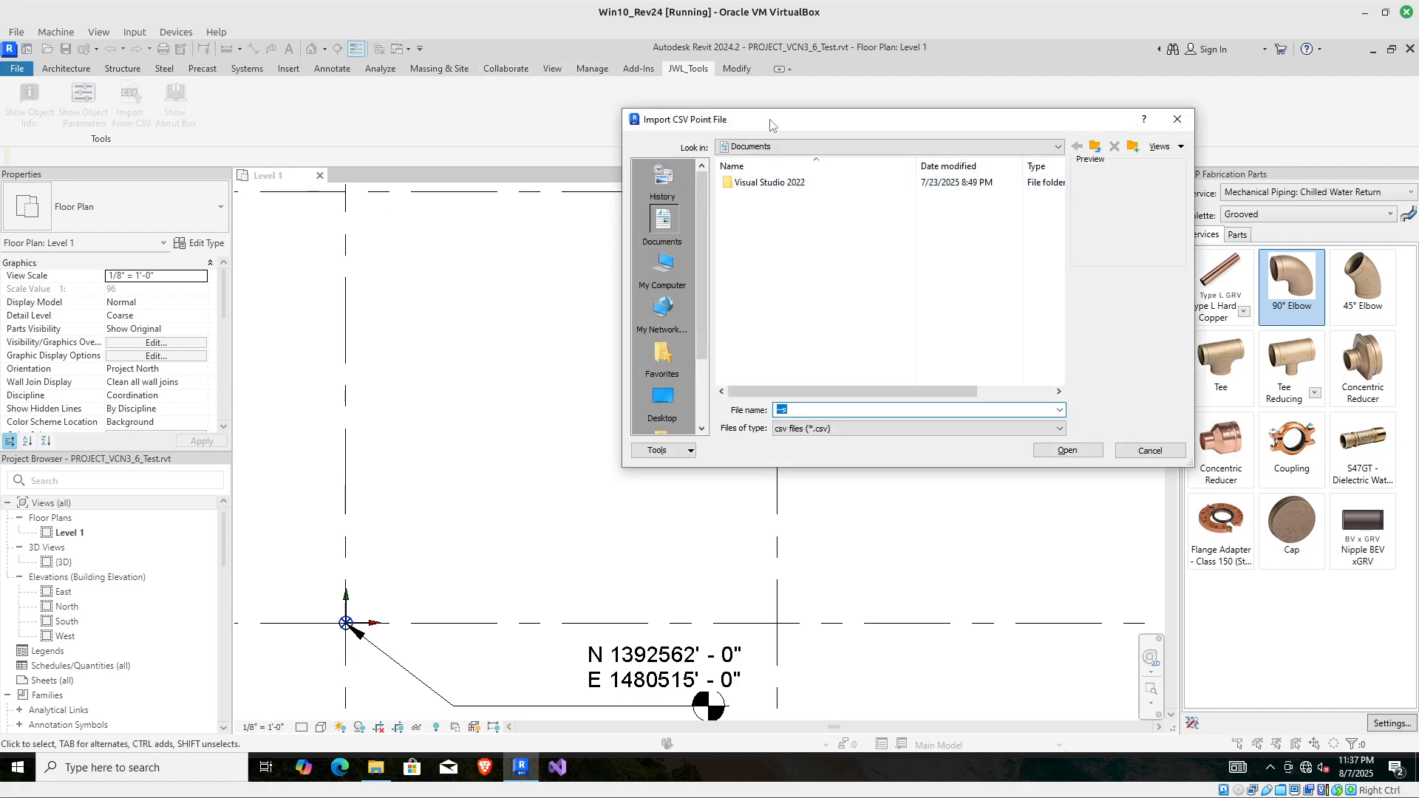
drag(776, 126, 714, 183)
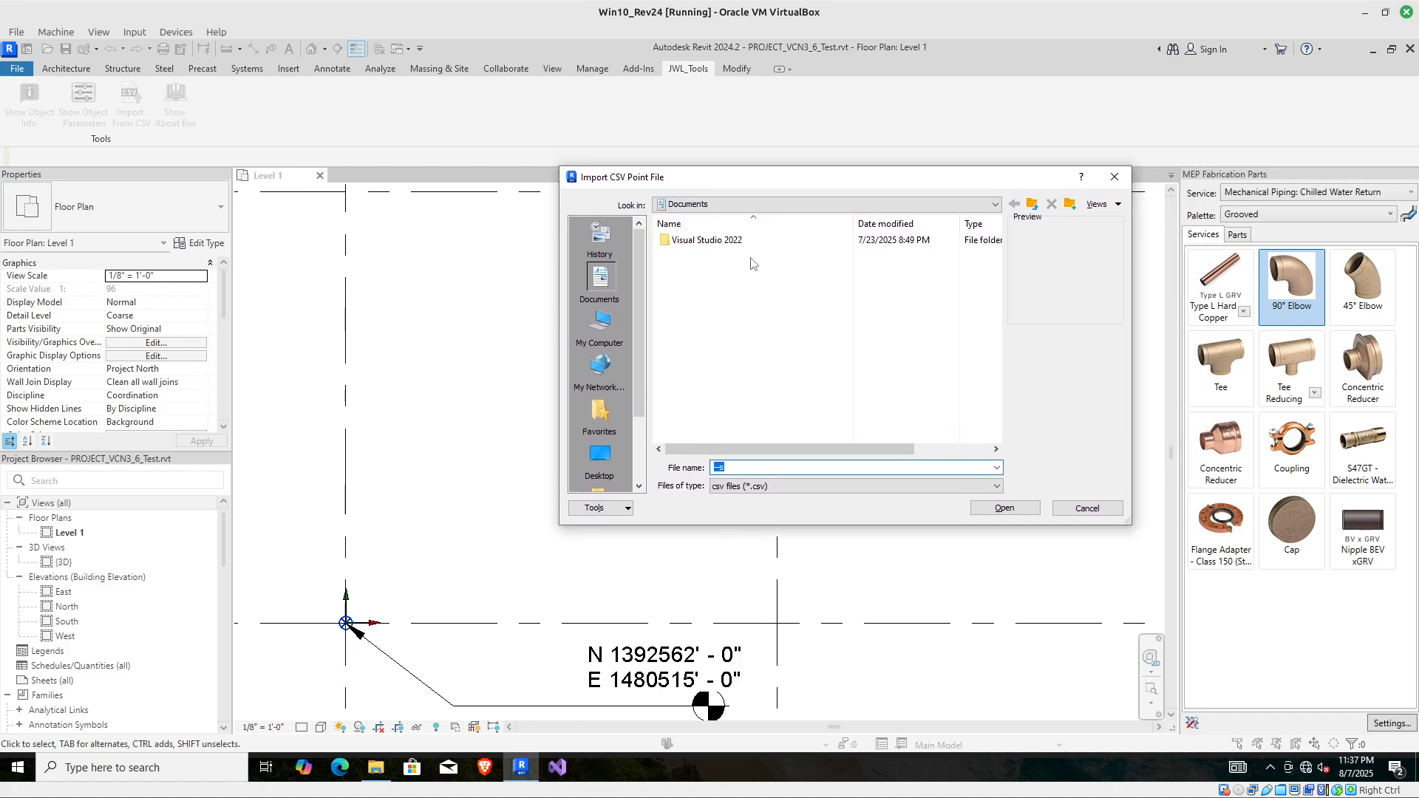
click(579, 432)
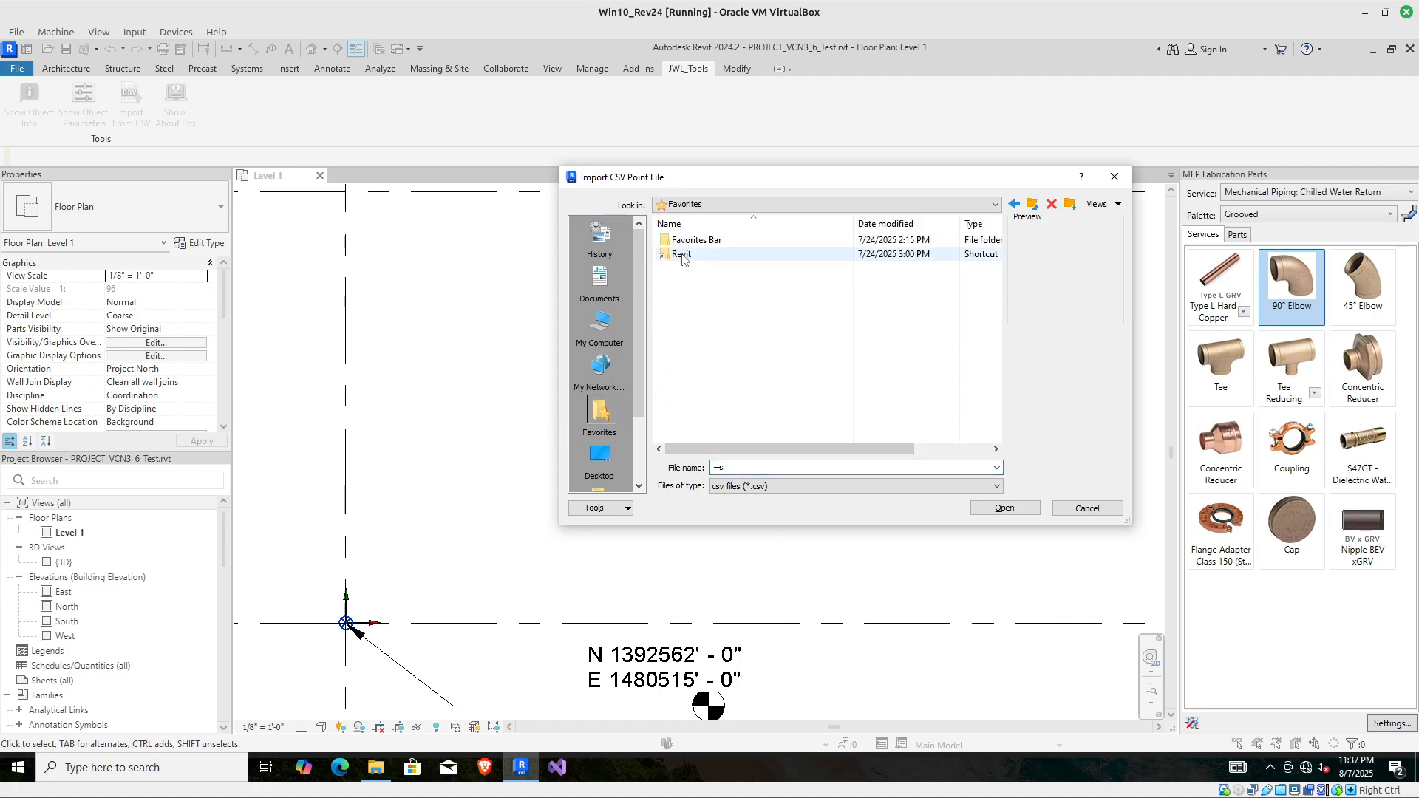
double_click(683, 255)
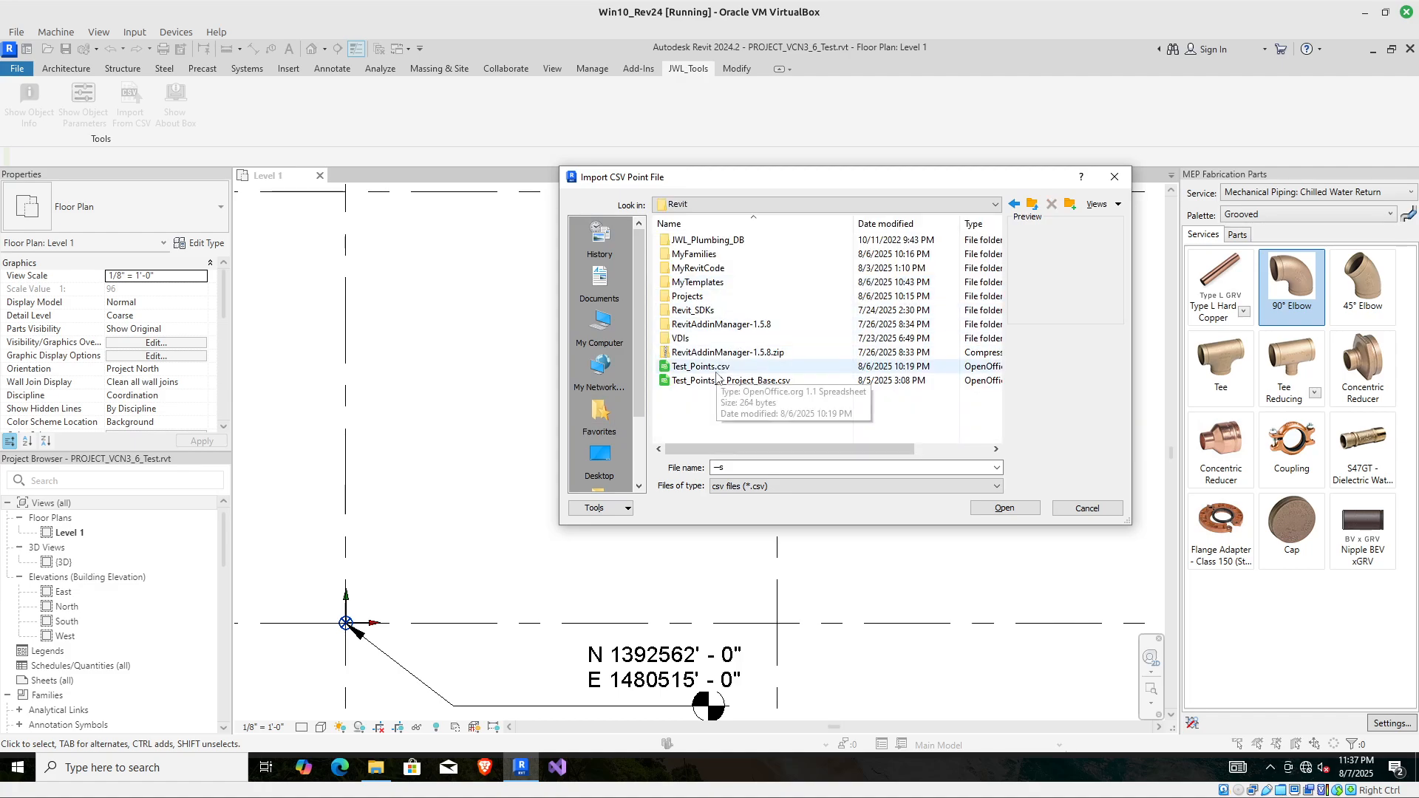
click(711, 368)
double_click(711, 368)
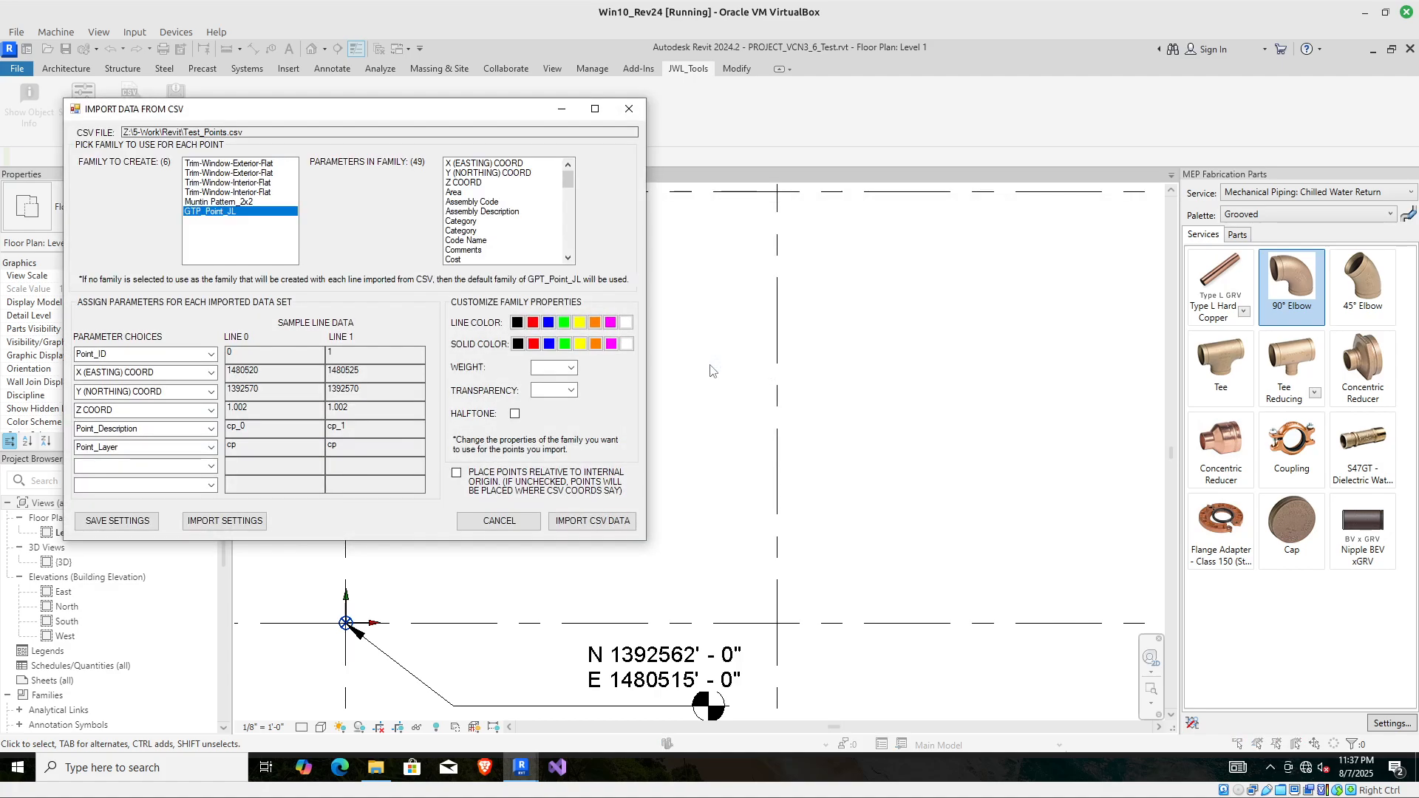
Browse the families offered for the imported points and choose GTP_Point_JL as the family to create.
drag(527, 121, 854, 191)
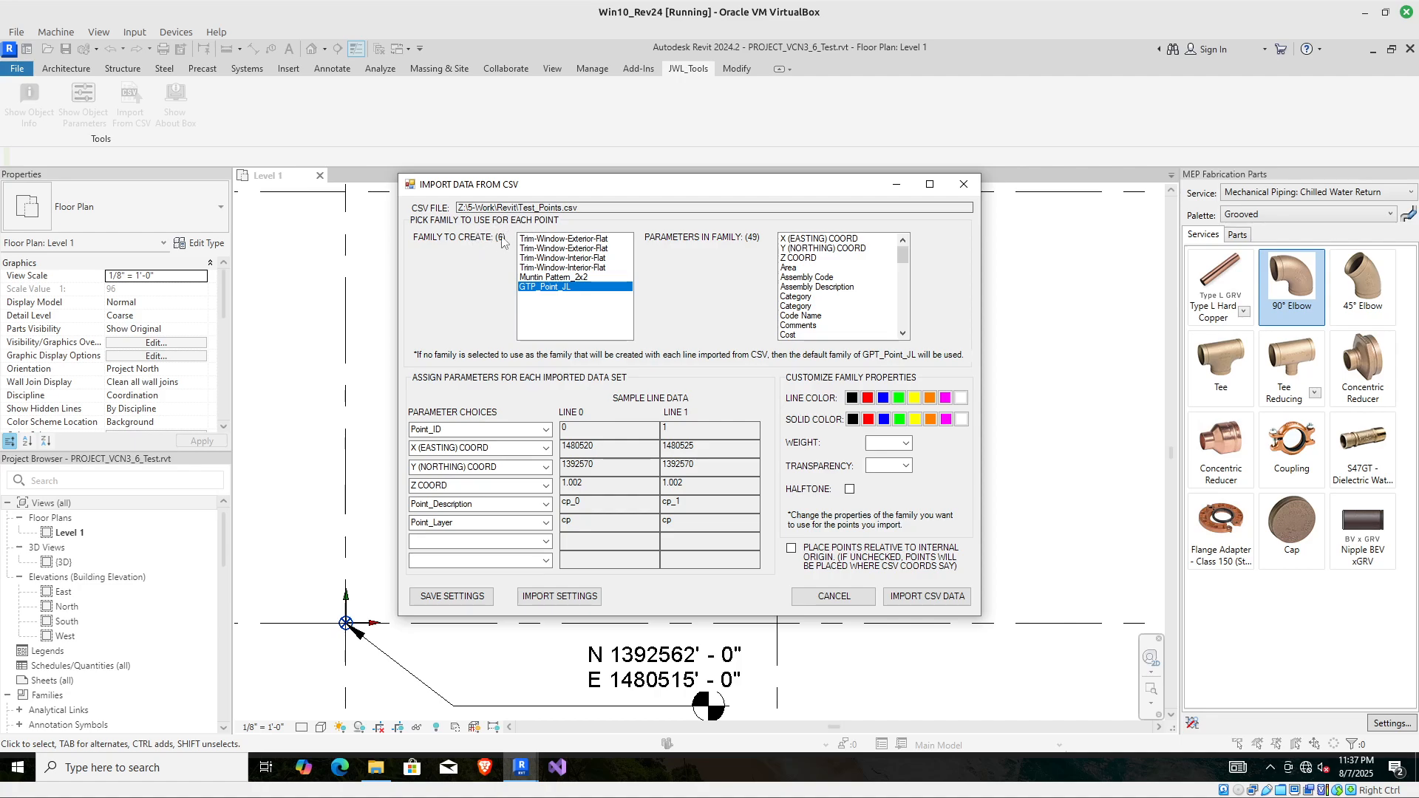
click(541, 277)
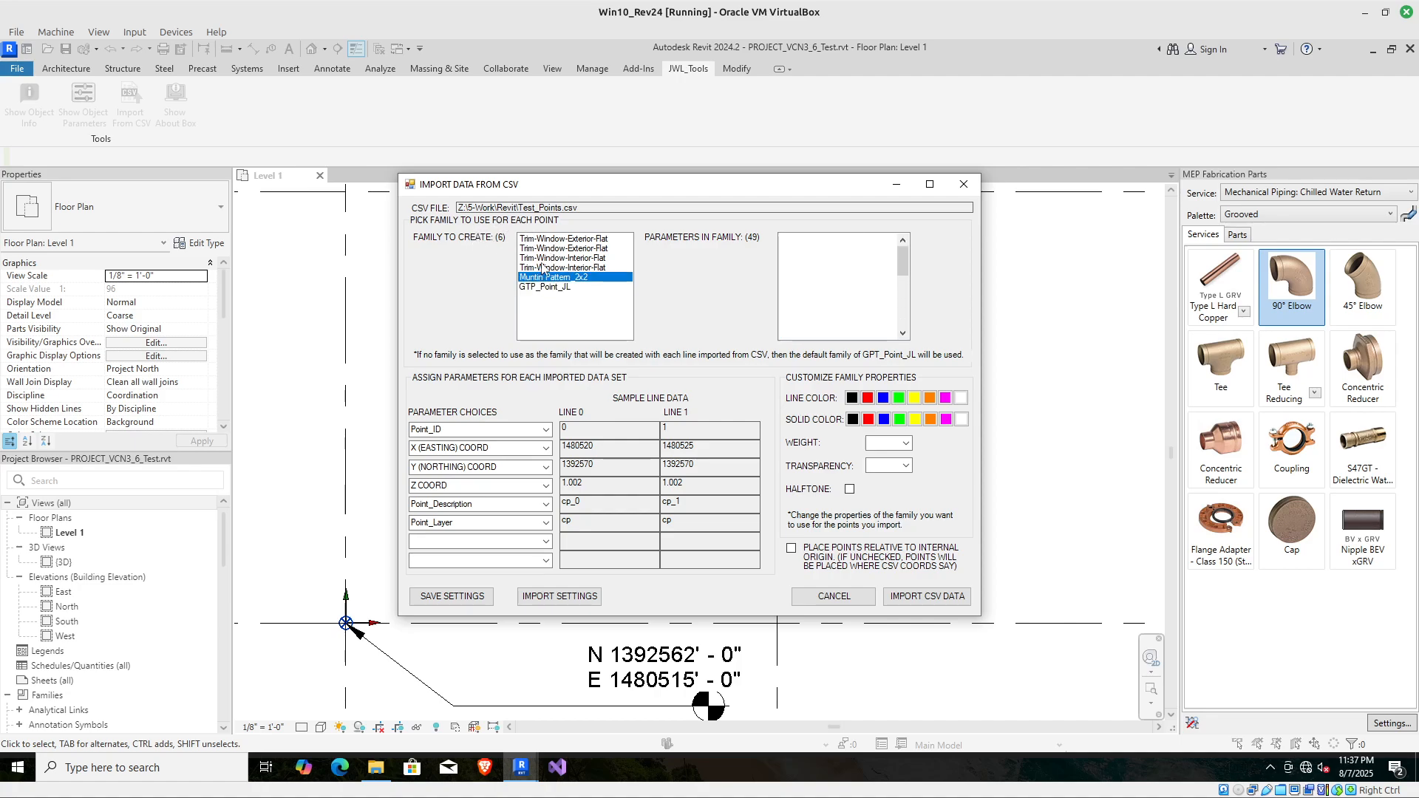
click(541, 267)
click(547, 248)
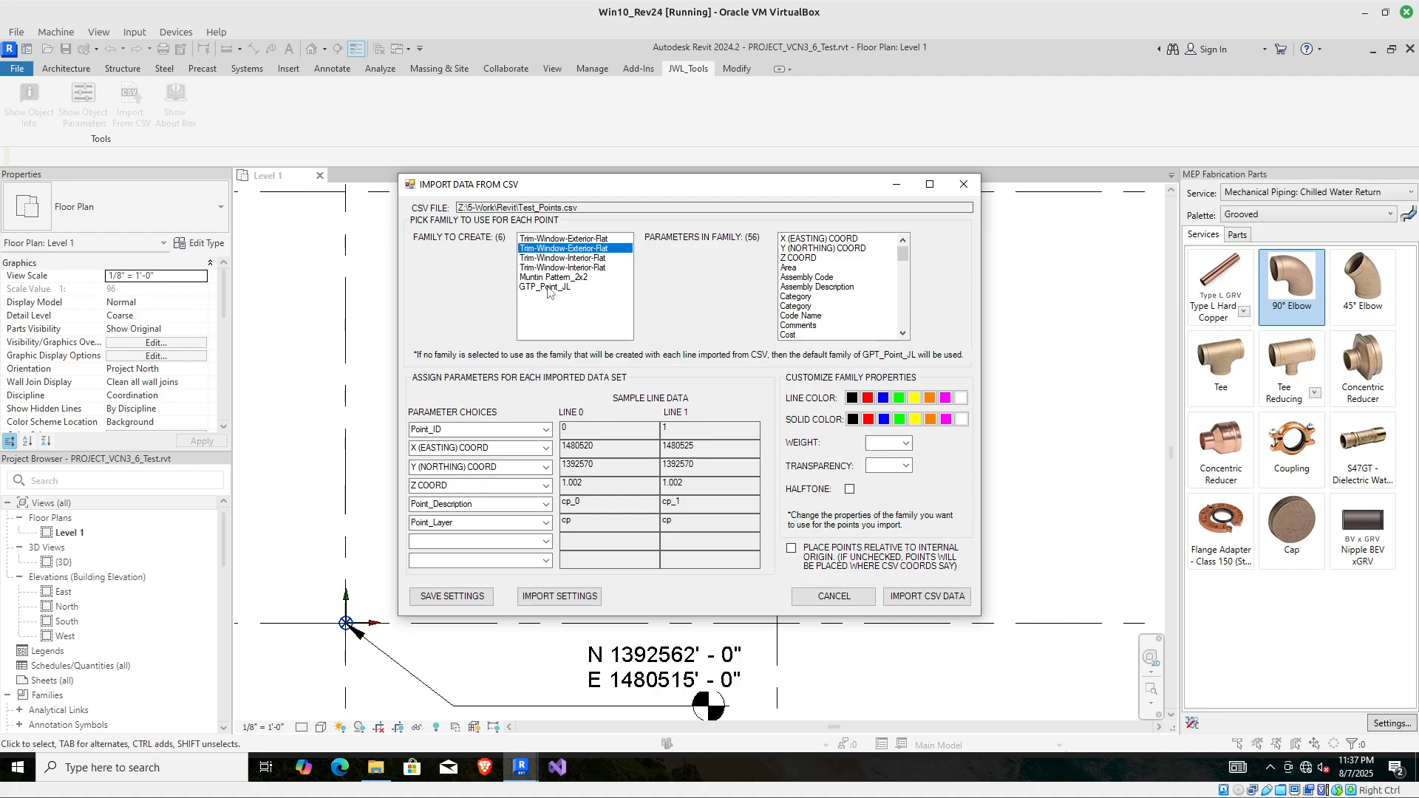
click(548, 288)
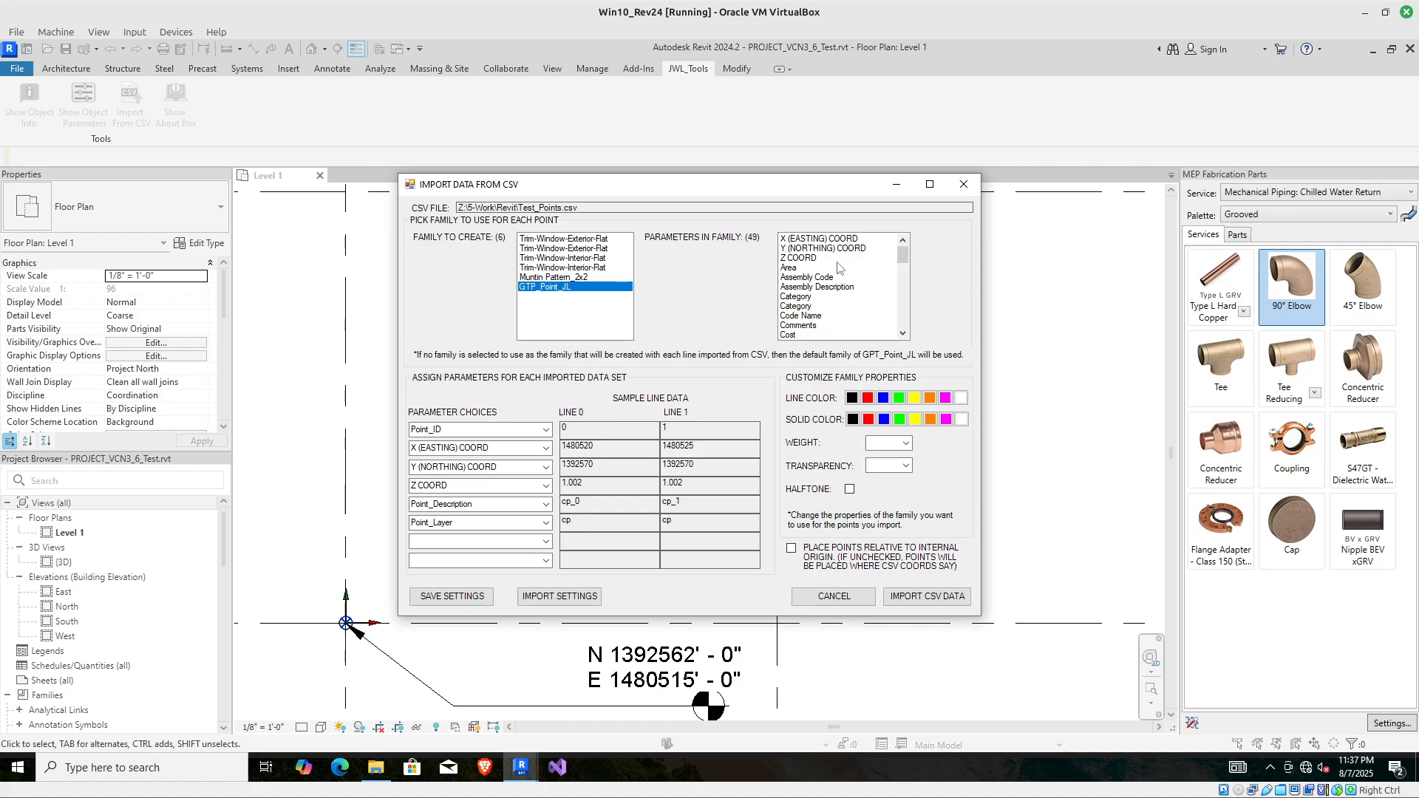
Compare the parameter lists of GTP_Point_JL and Trim-Window-Exterior-Flat, and reselect GTP_Point_JL as the family to create.
scroll(835, 269, down, 5)
scroll(837, 268, down, 7)
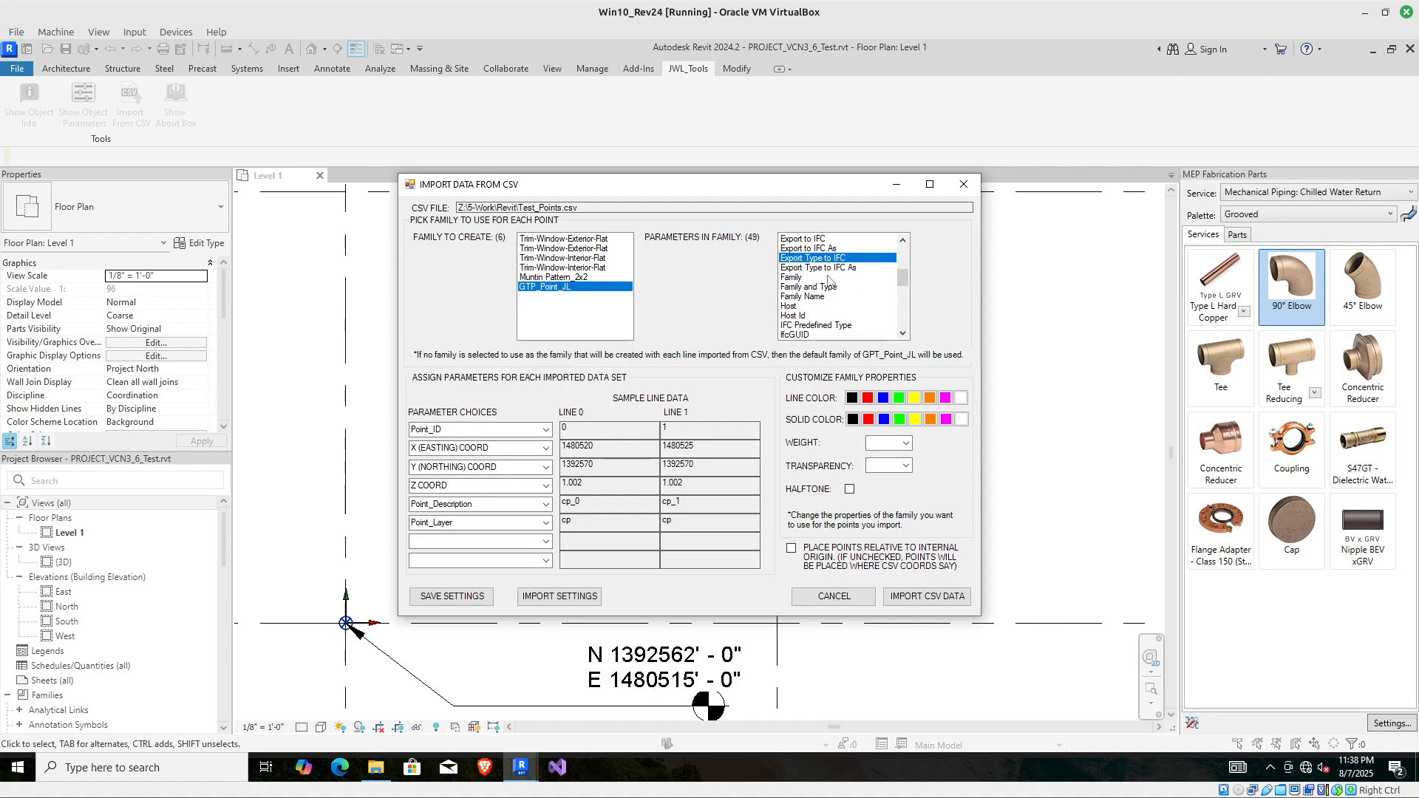
scroll(830, 281, down, 2)
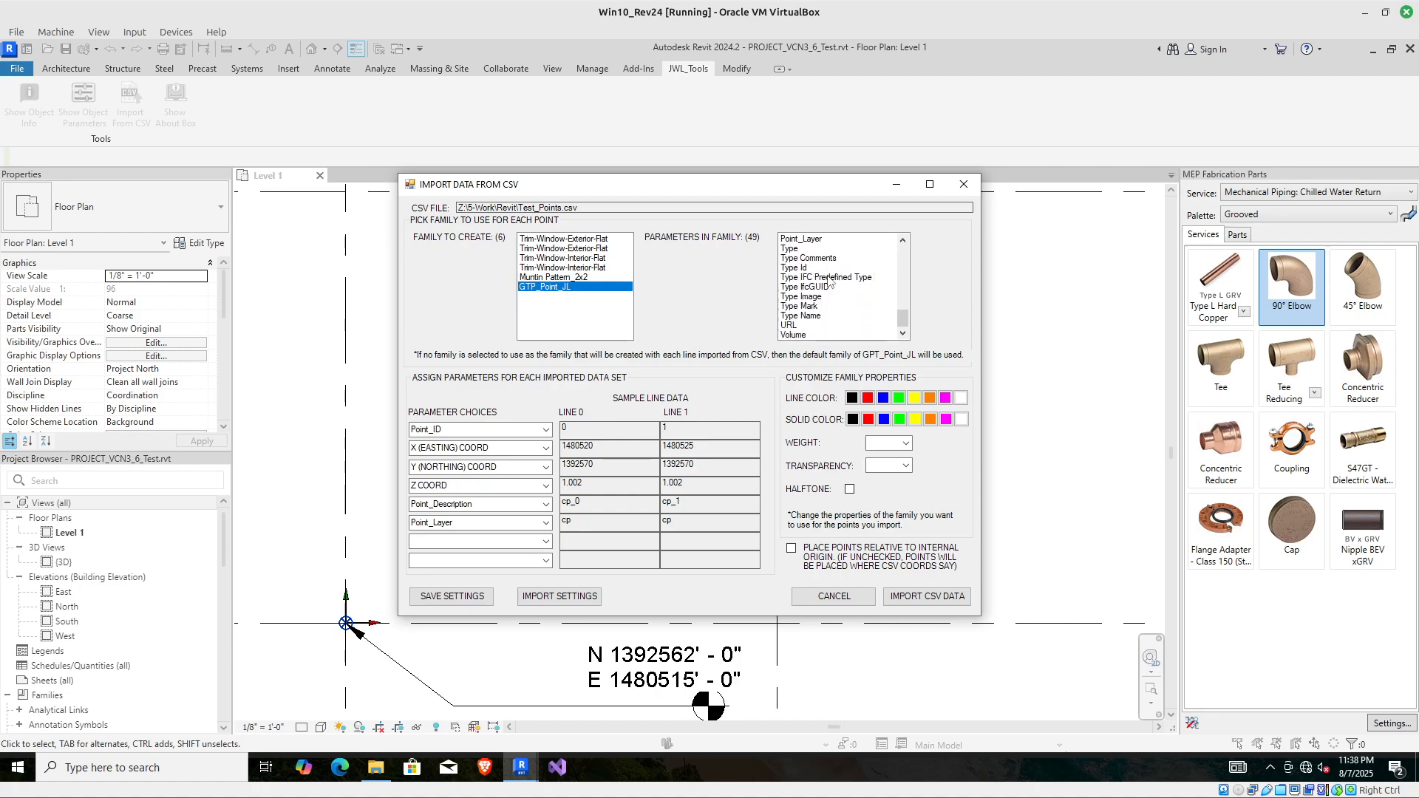
scroll(829, 277, up, 13)
click(586, 240)
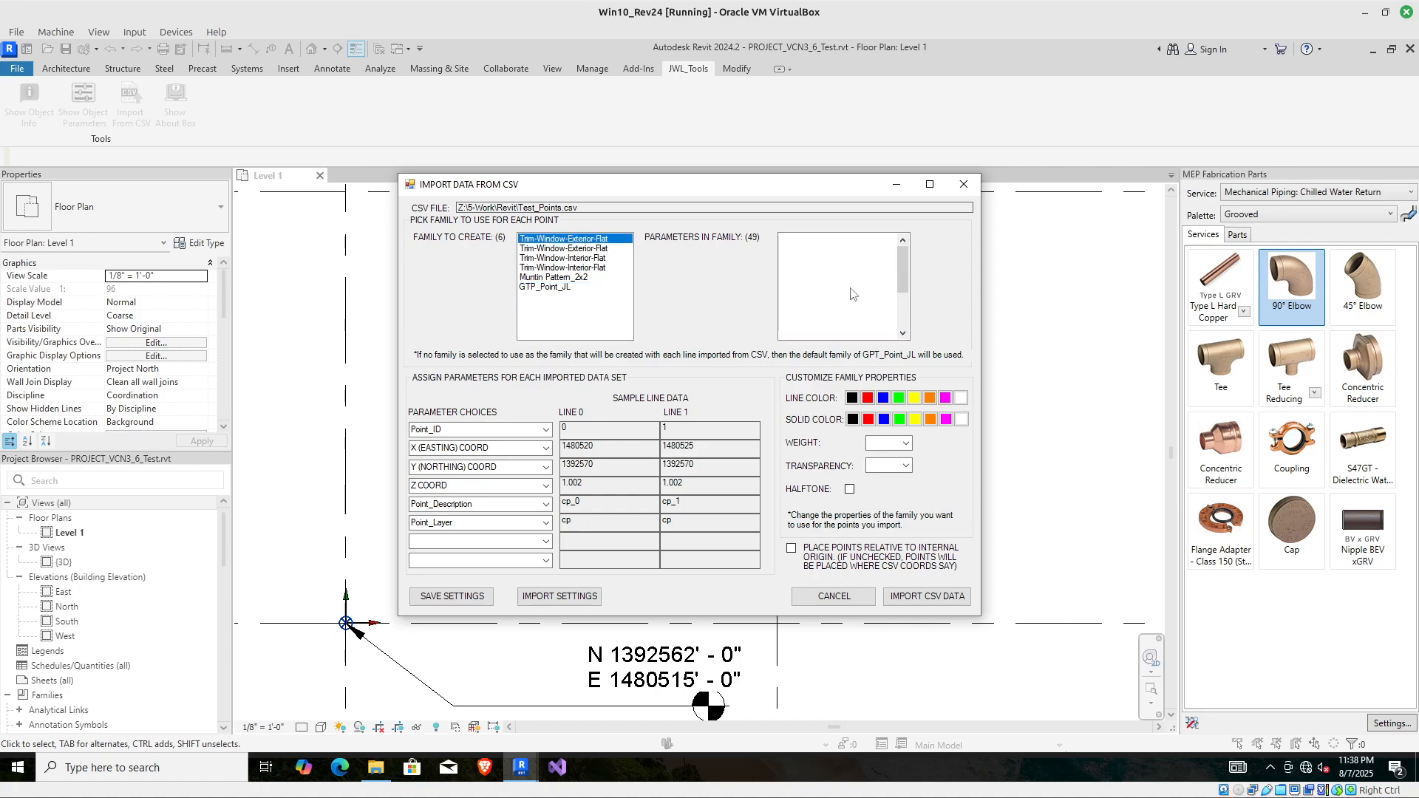
scroll(835, 285, down, 12)
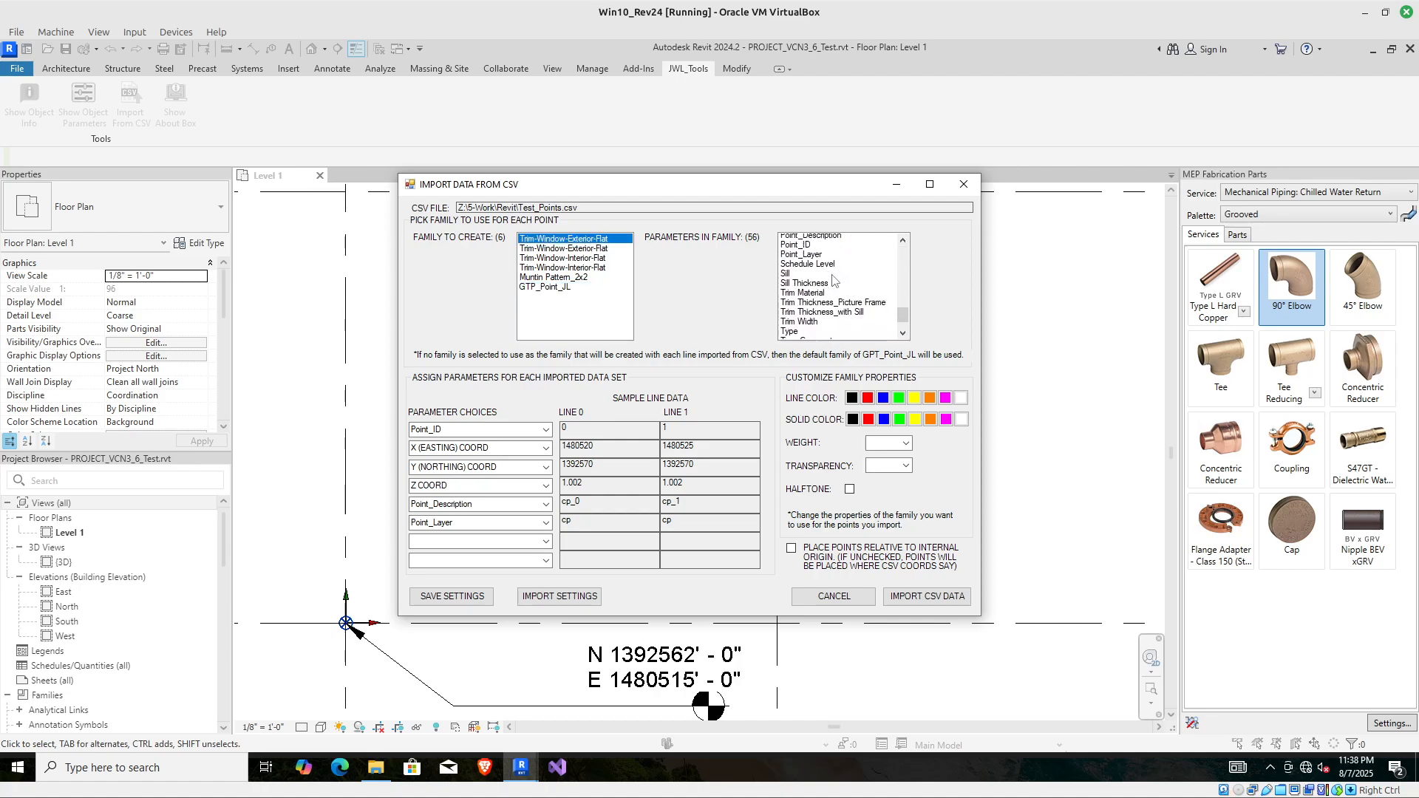
scroll(834, 280, up, 13)
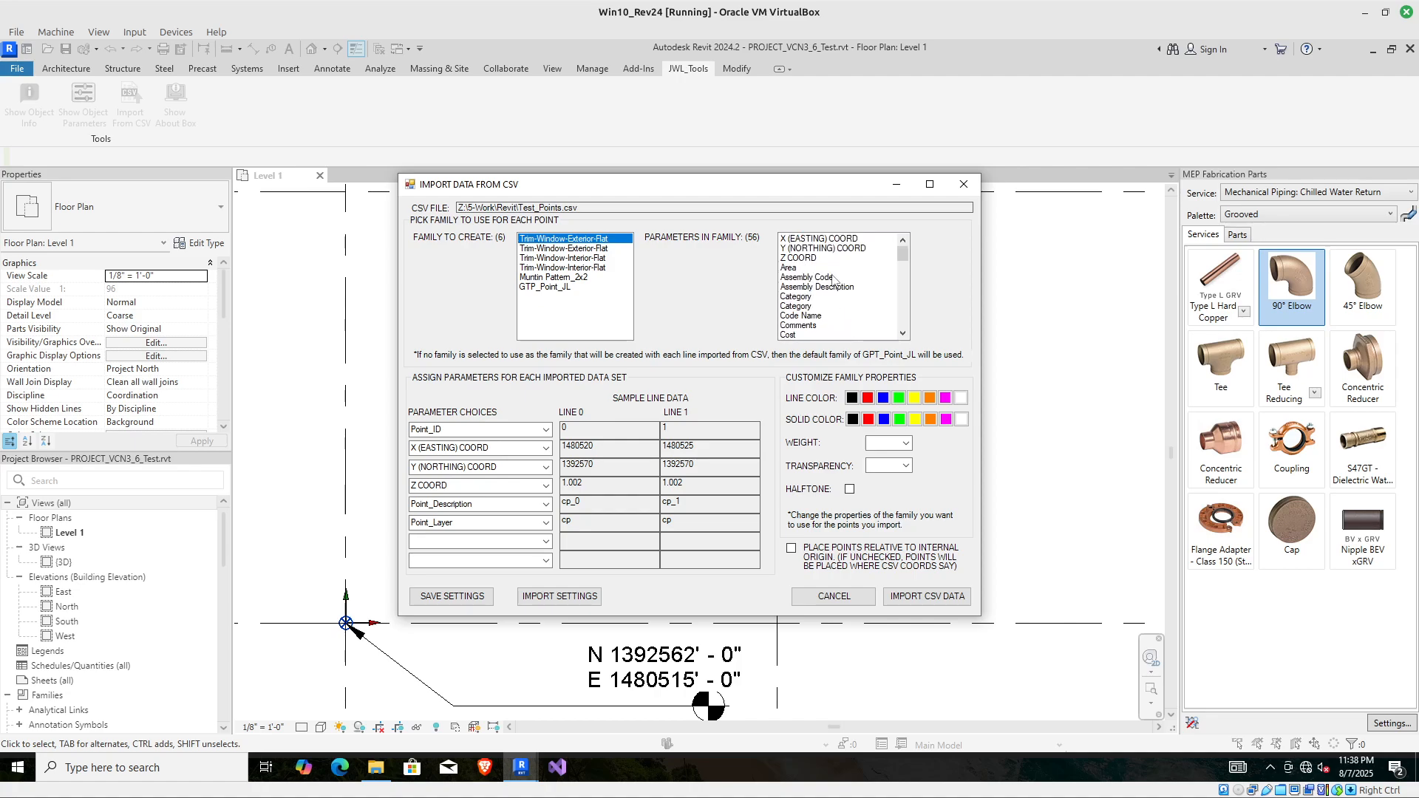
scroll(882, 321, down, 5)
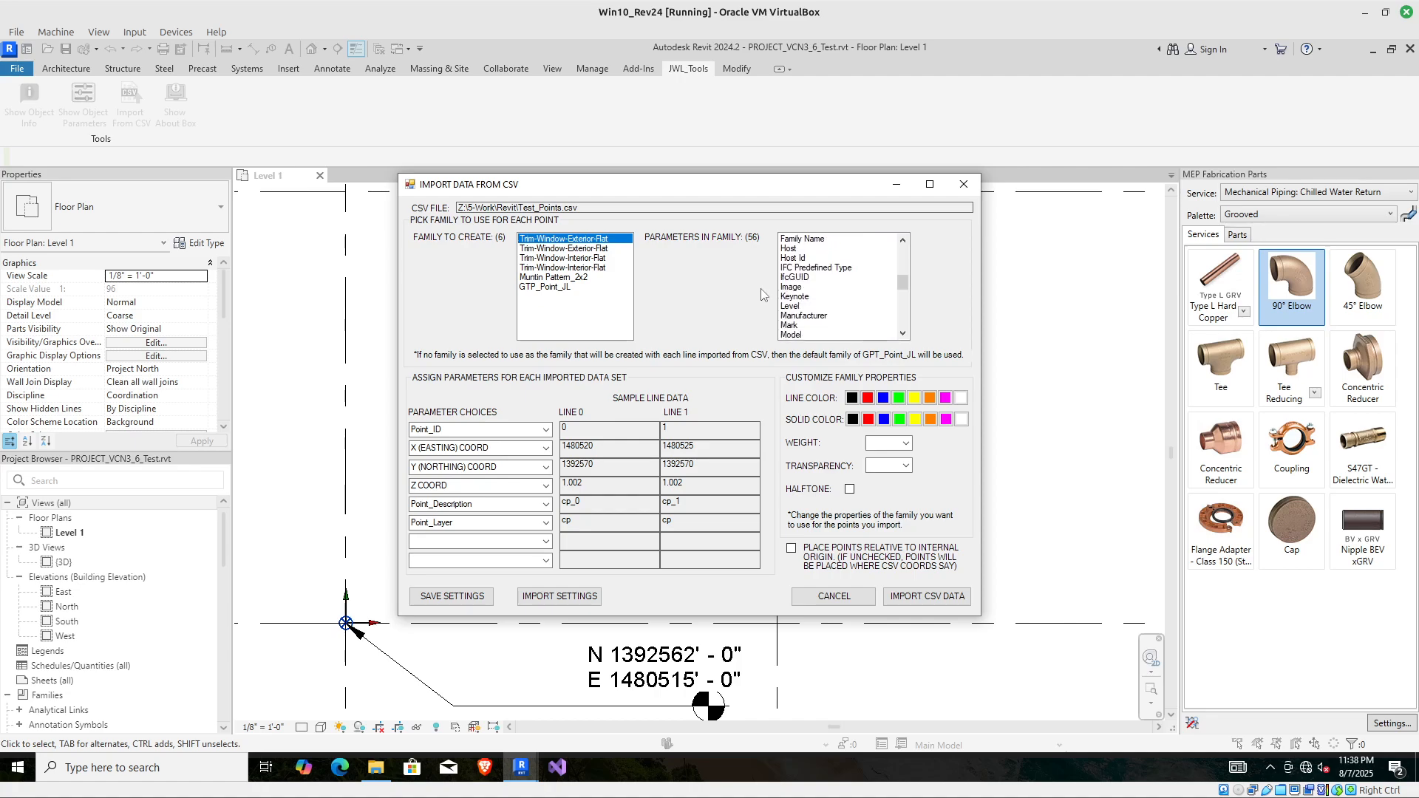
click(577, 288)
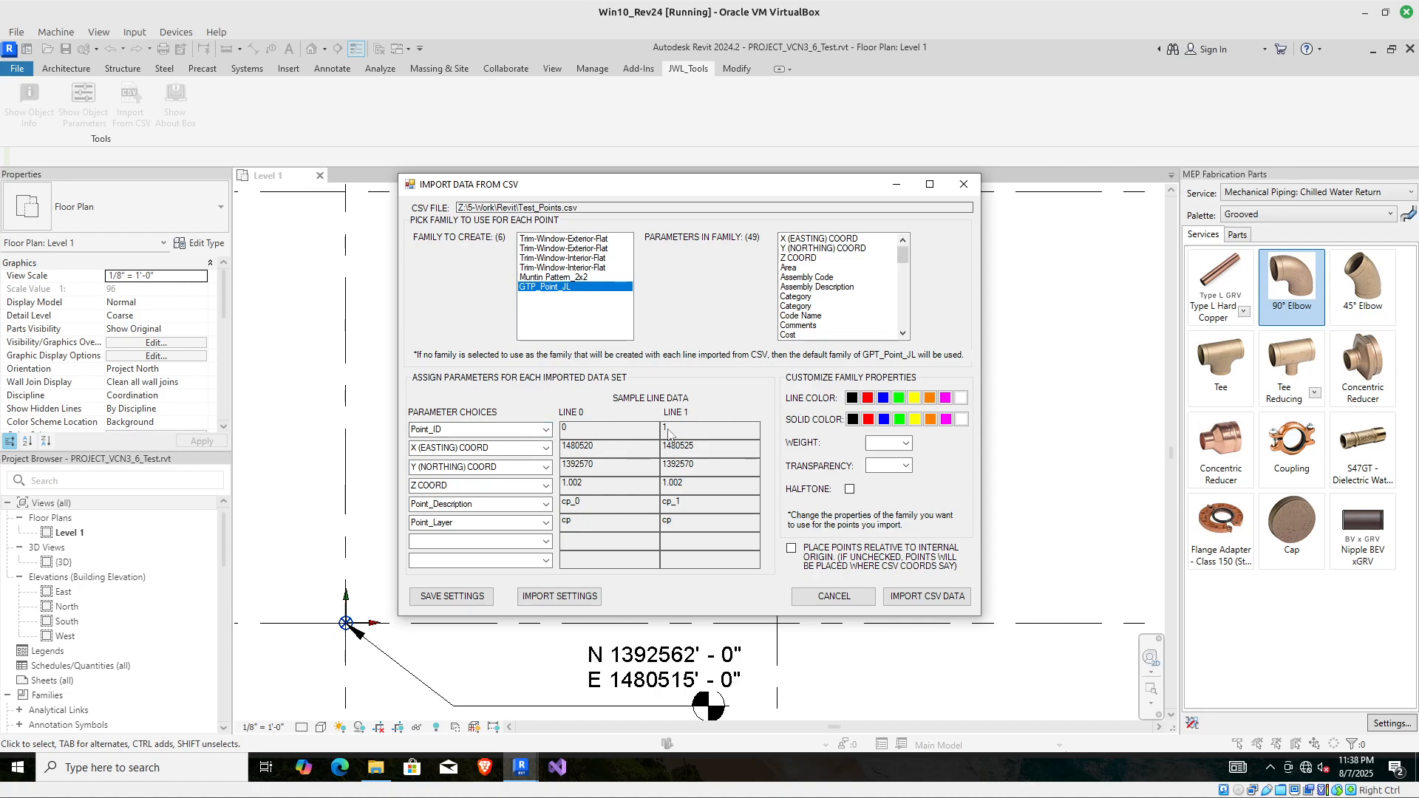
Assign Point_ID to the first CSV data column and Point_Description to the fifth.
click(546, 430)
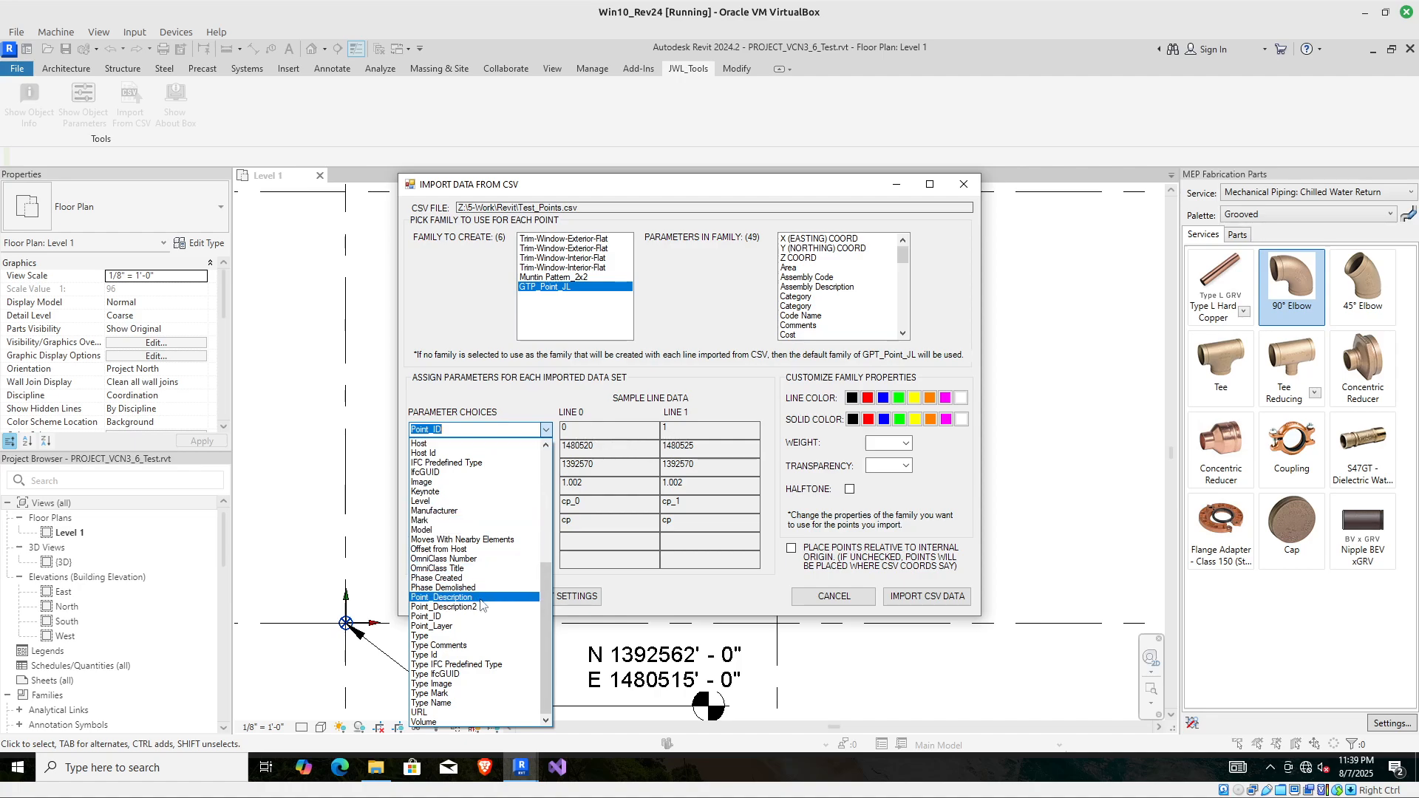
click(451, 619)
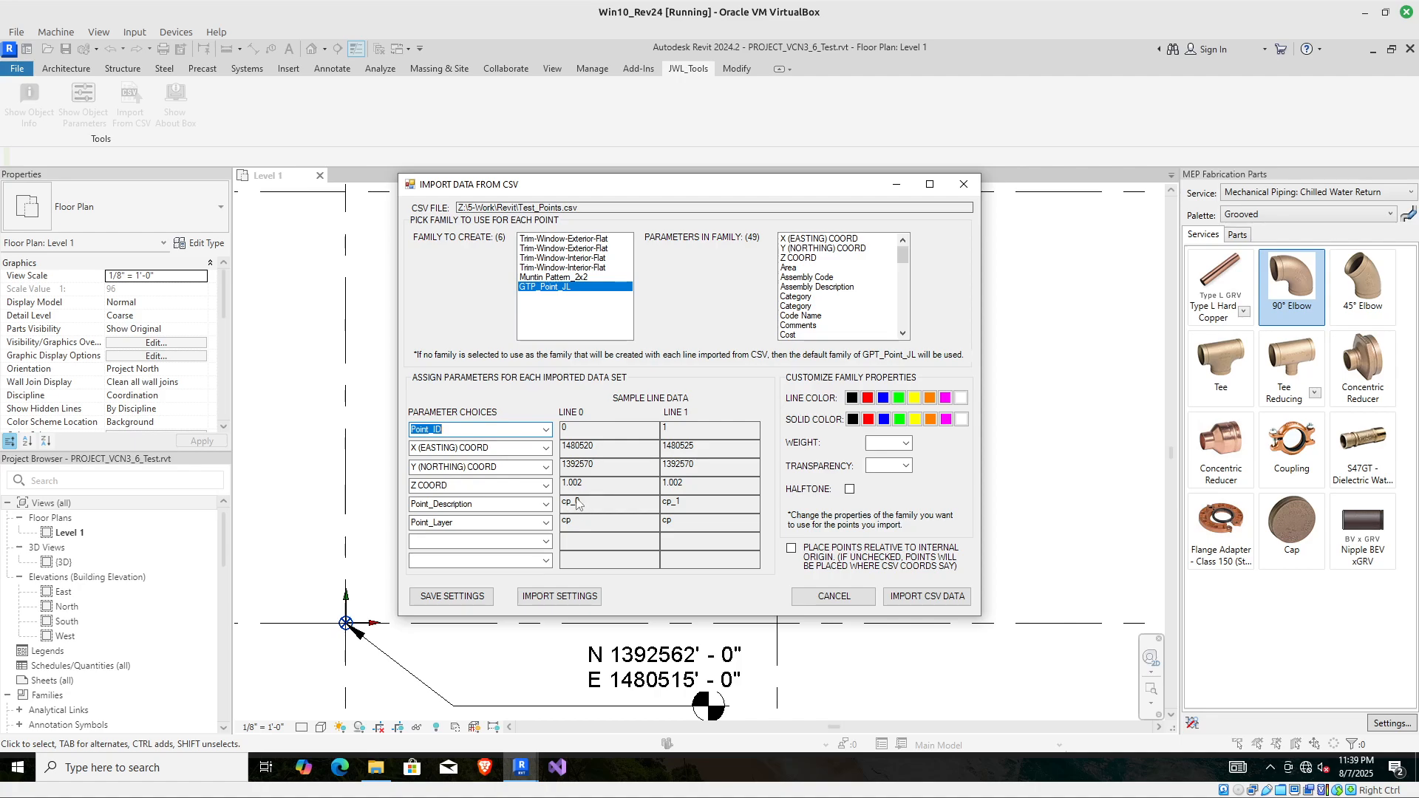
click(547, 504)
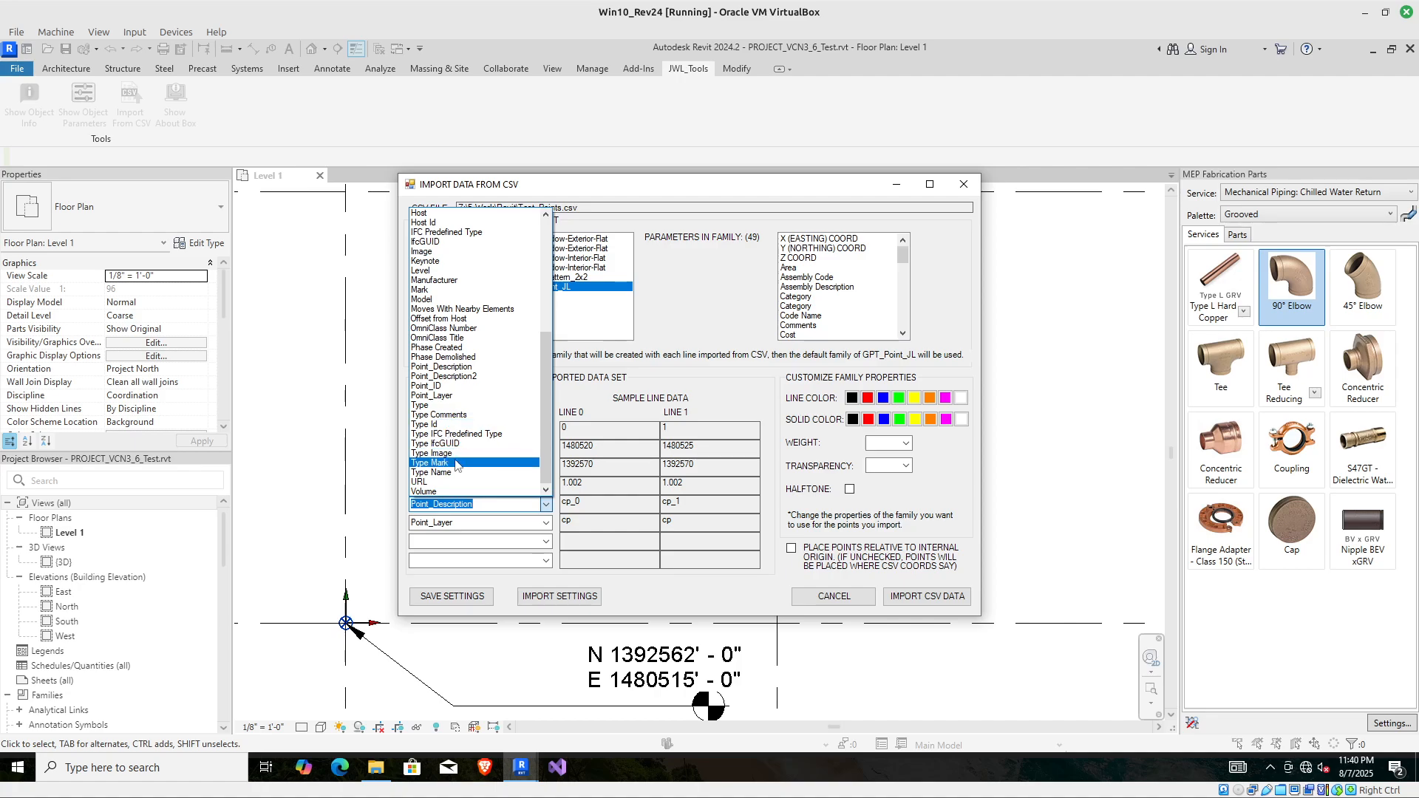
scroll(460, 465, up, 4)
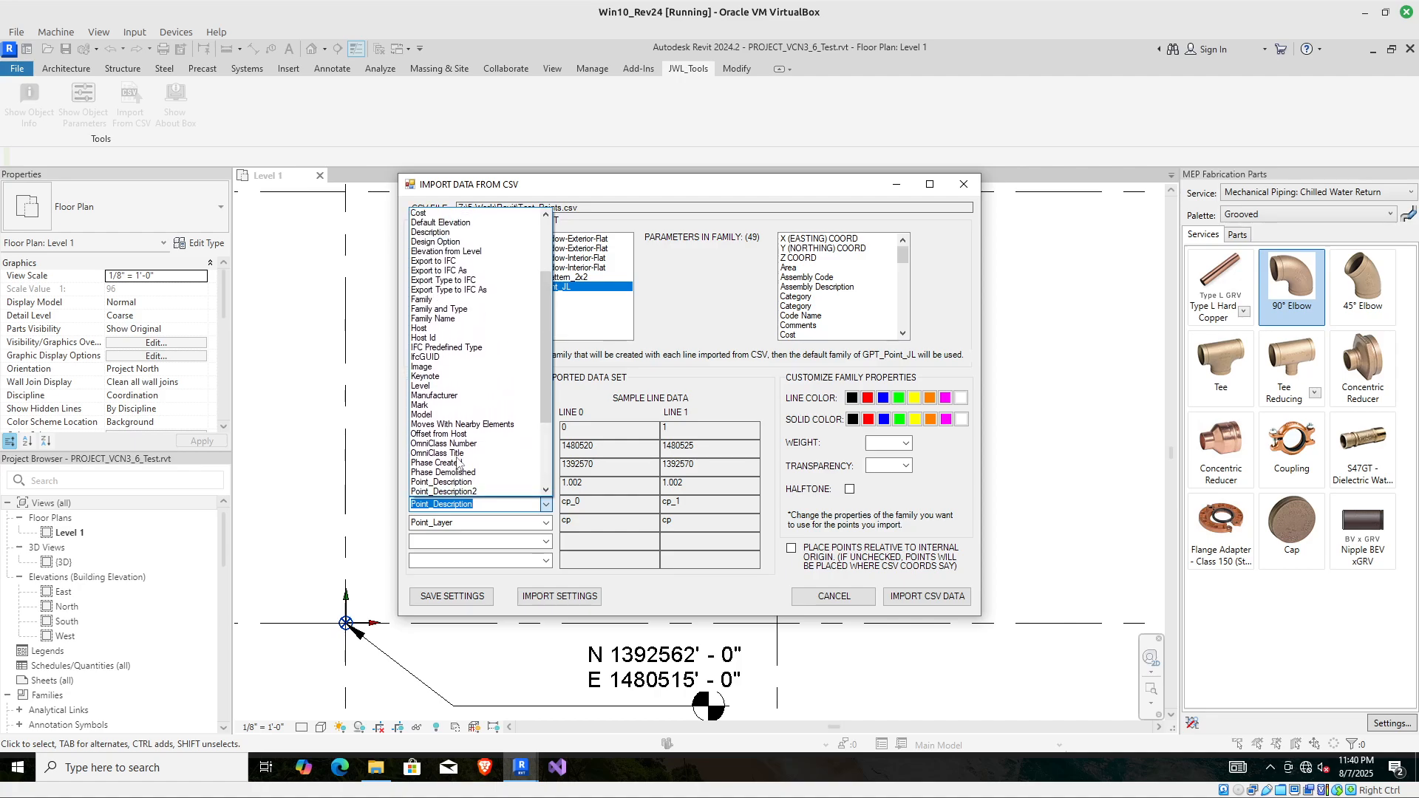
scroll(459, 464, down, 4)
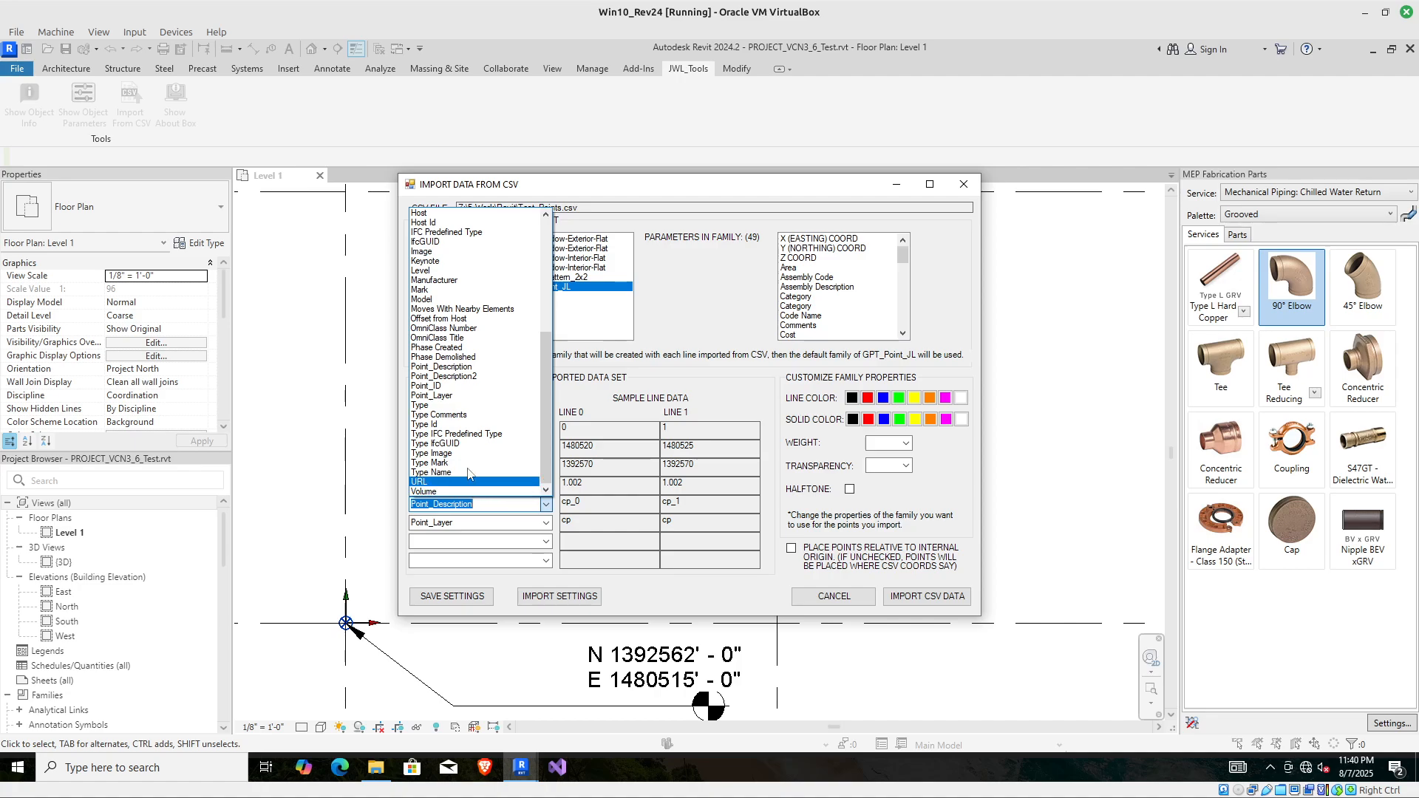
click(445, 366)
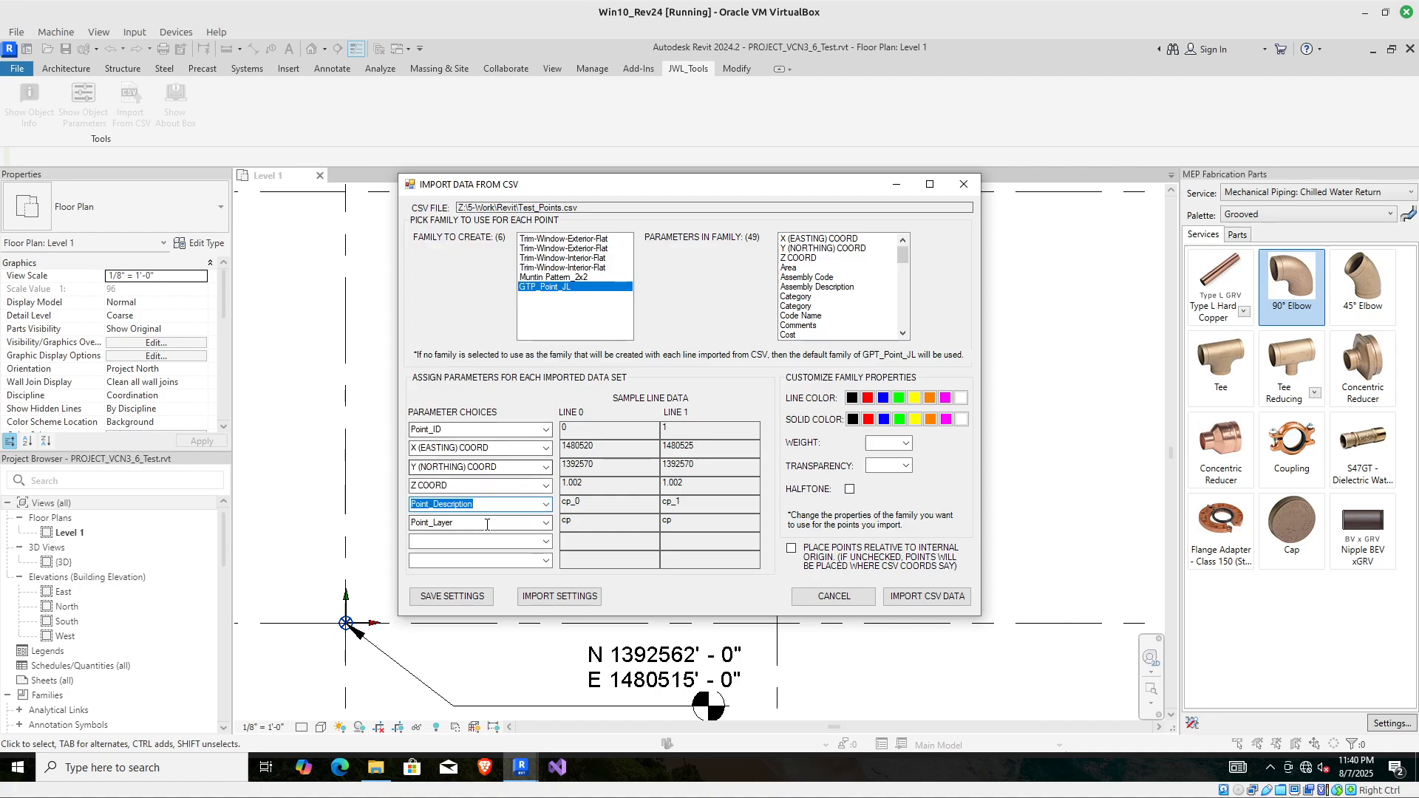
Check the parameter choices for the sixth column, keep Point_Layer, and save the import settings.
click(547, 524)
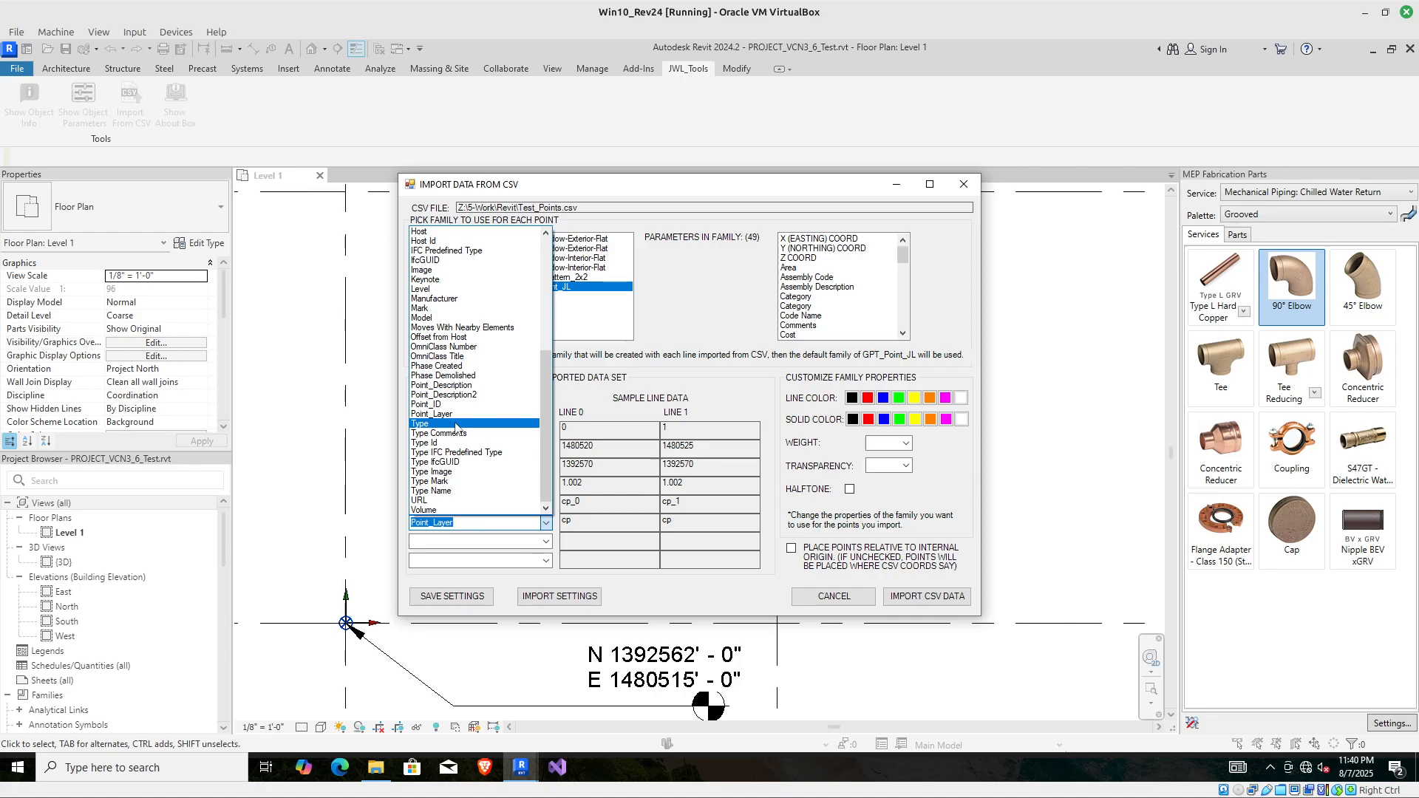
click(598, 526)
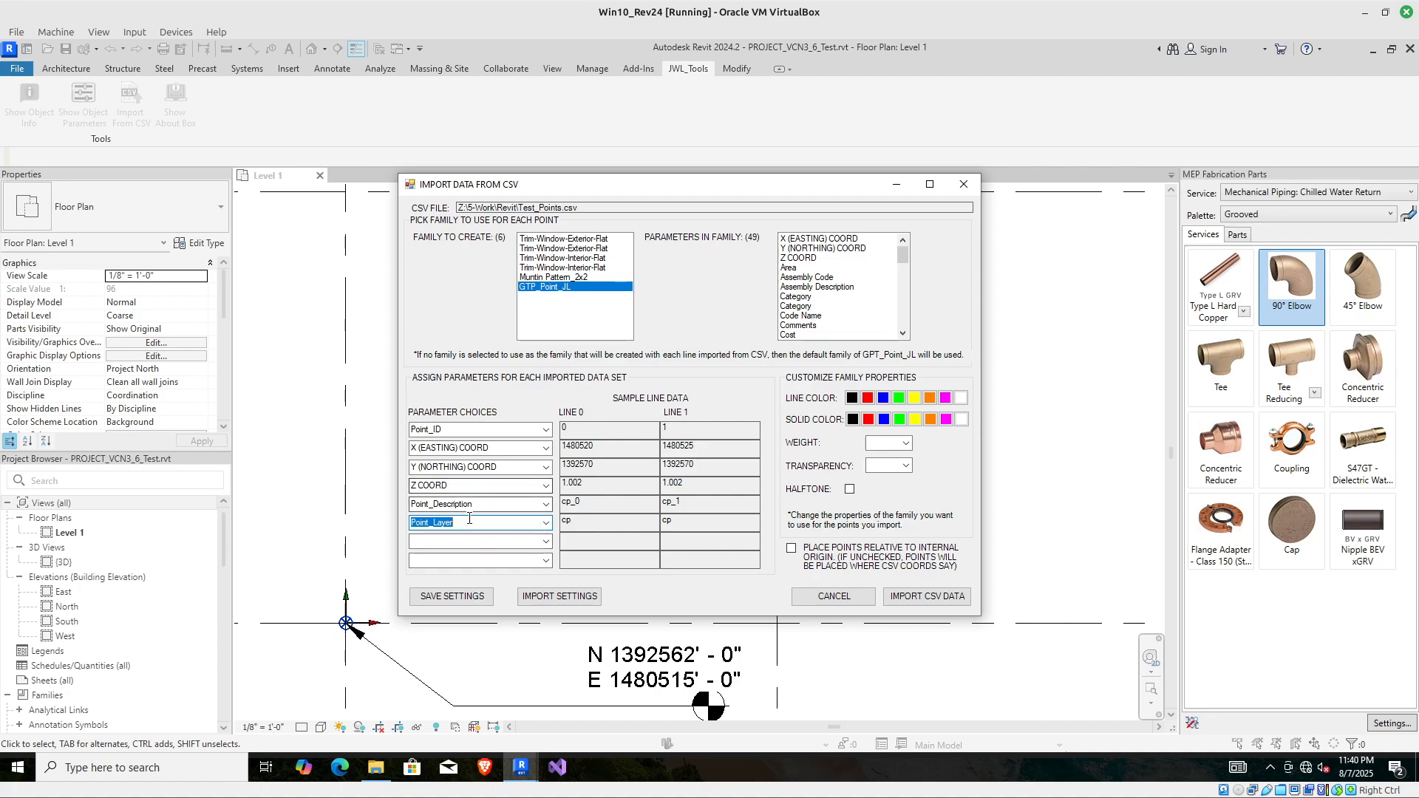
click(452, 596)
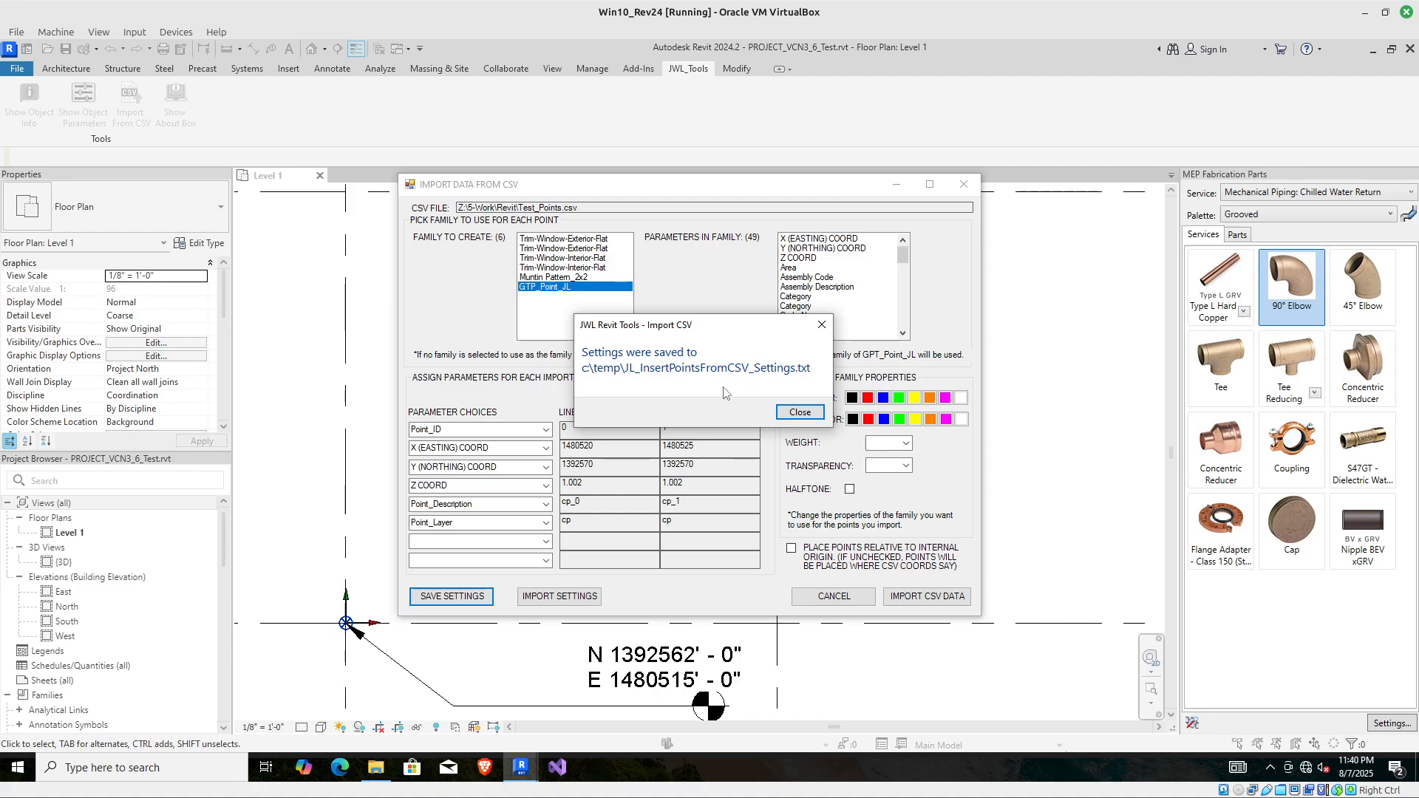
click(801, 413)
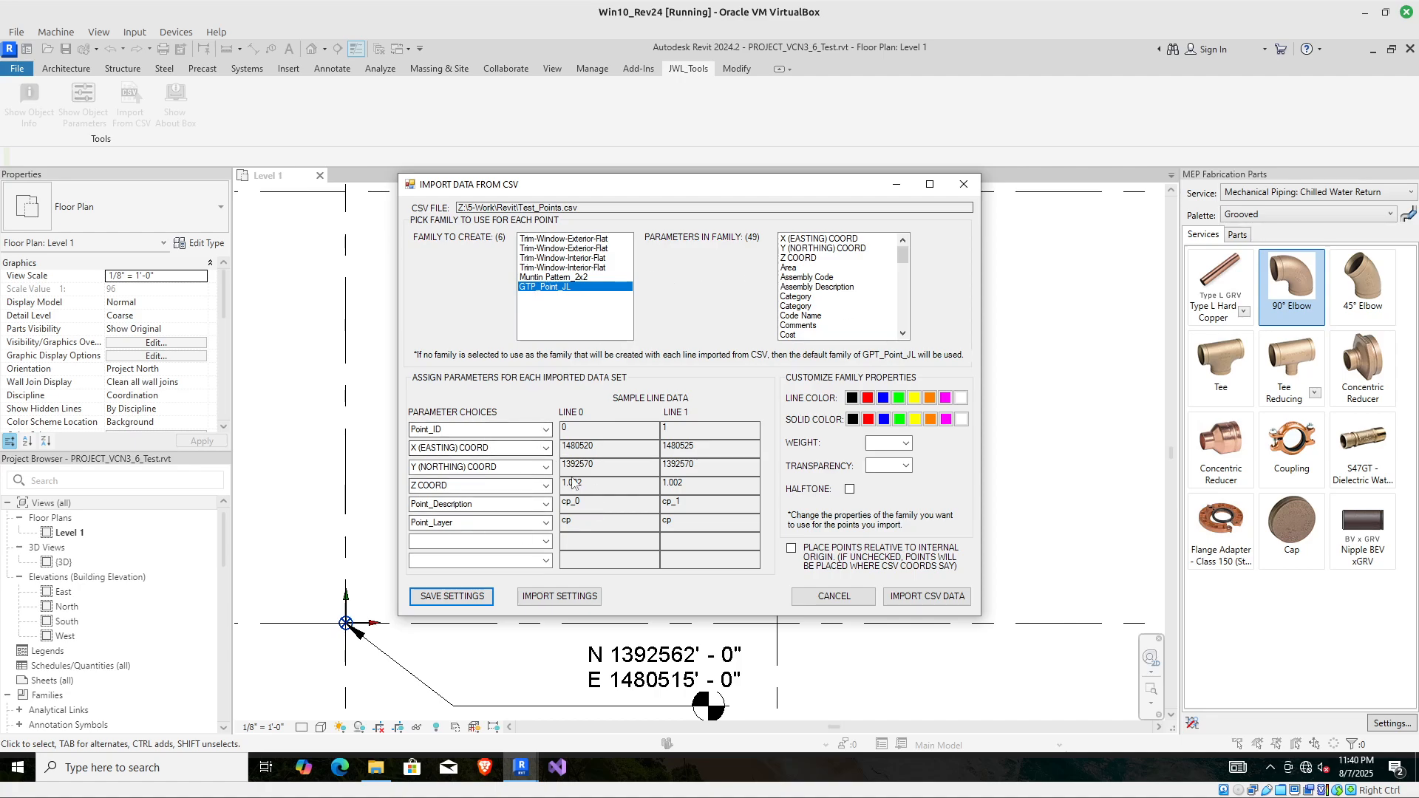
Customize the point family with red line color, blue solid color, weight 10, transparency 55 and halftone on.
click(870, 401)
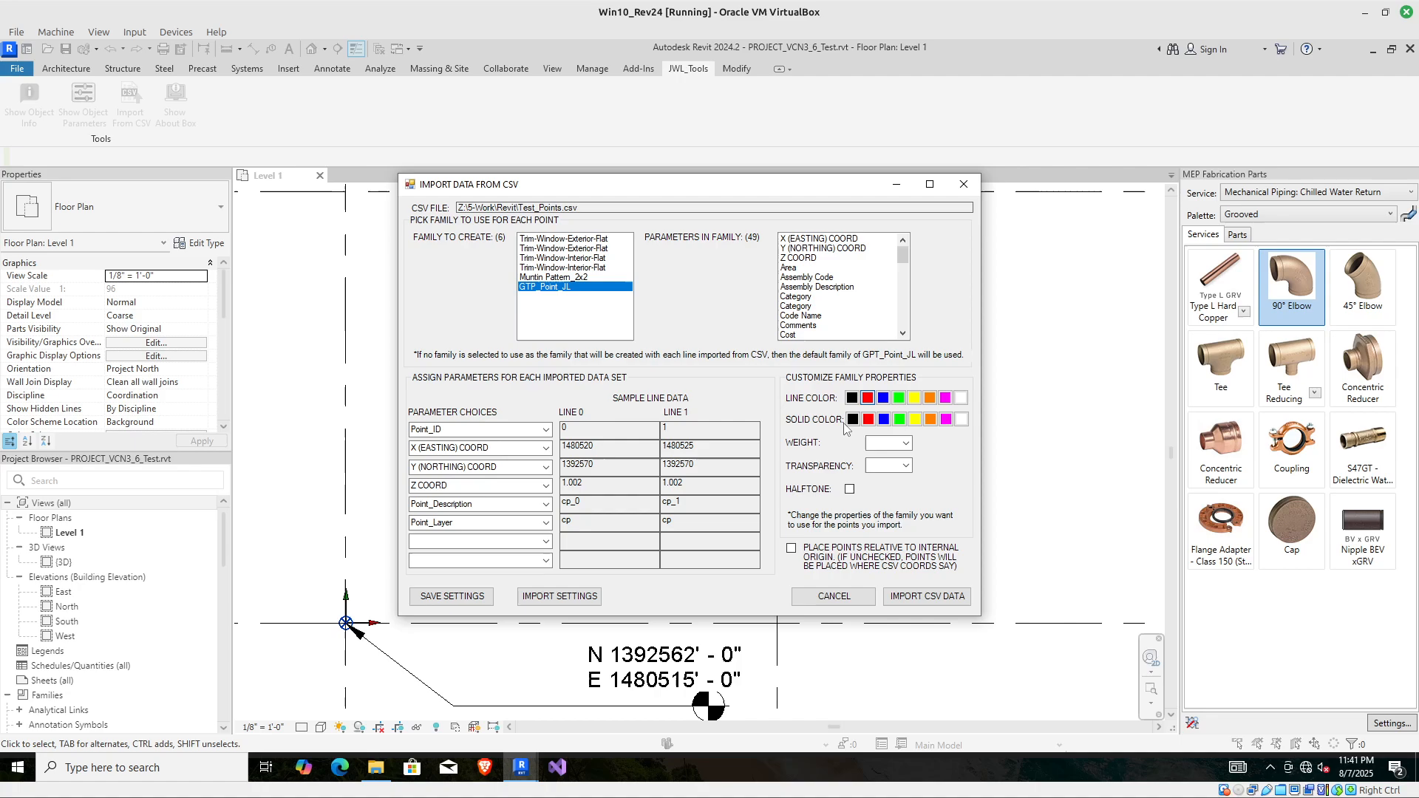
click(883, 420)
click(905, 444)
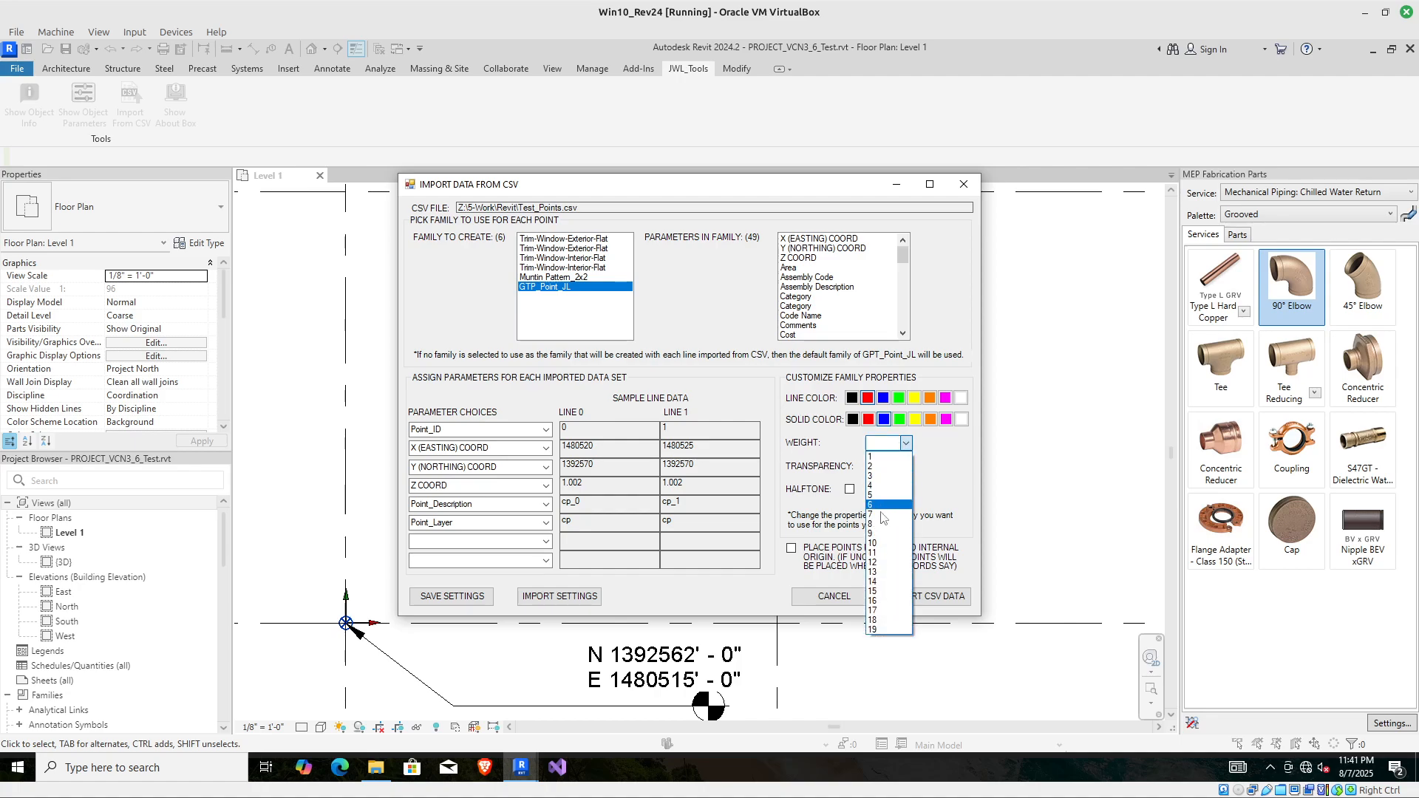
click(880, 543)
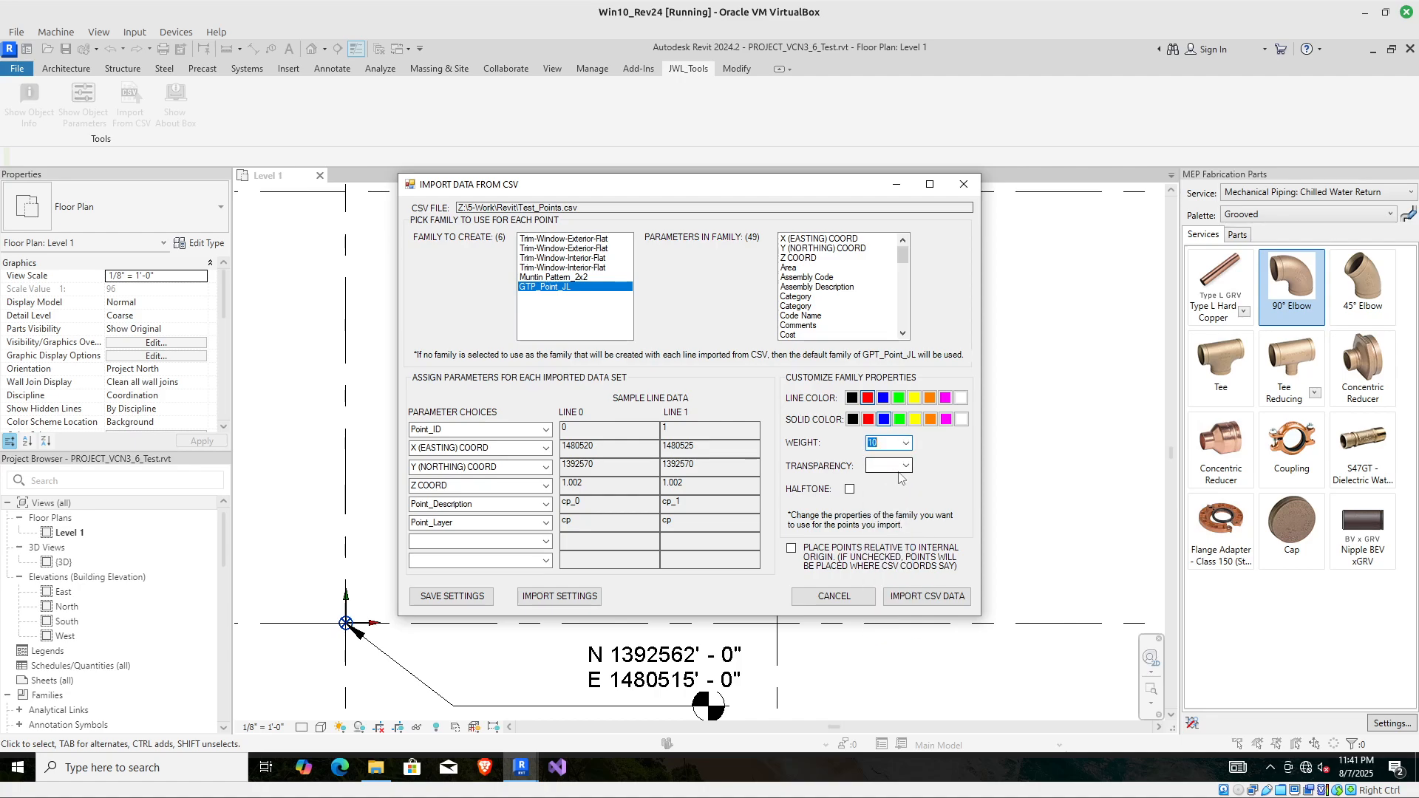
click(905, 466)
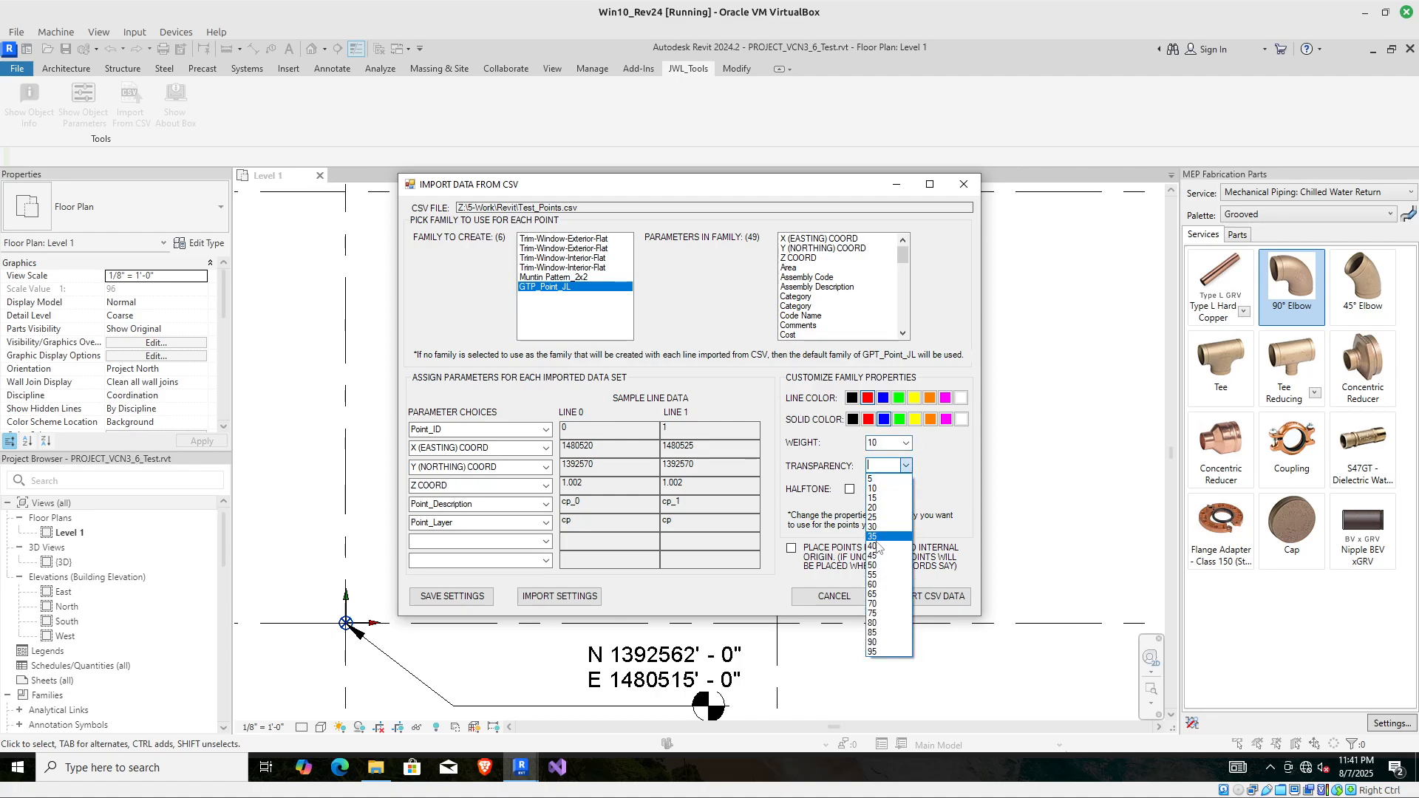
click(879, 575)
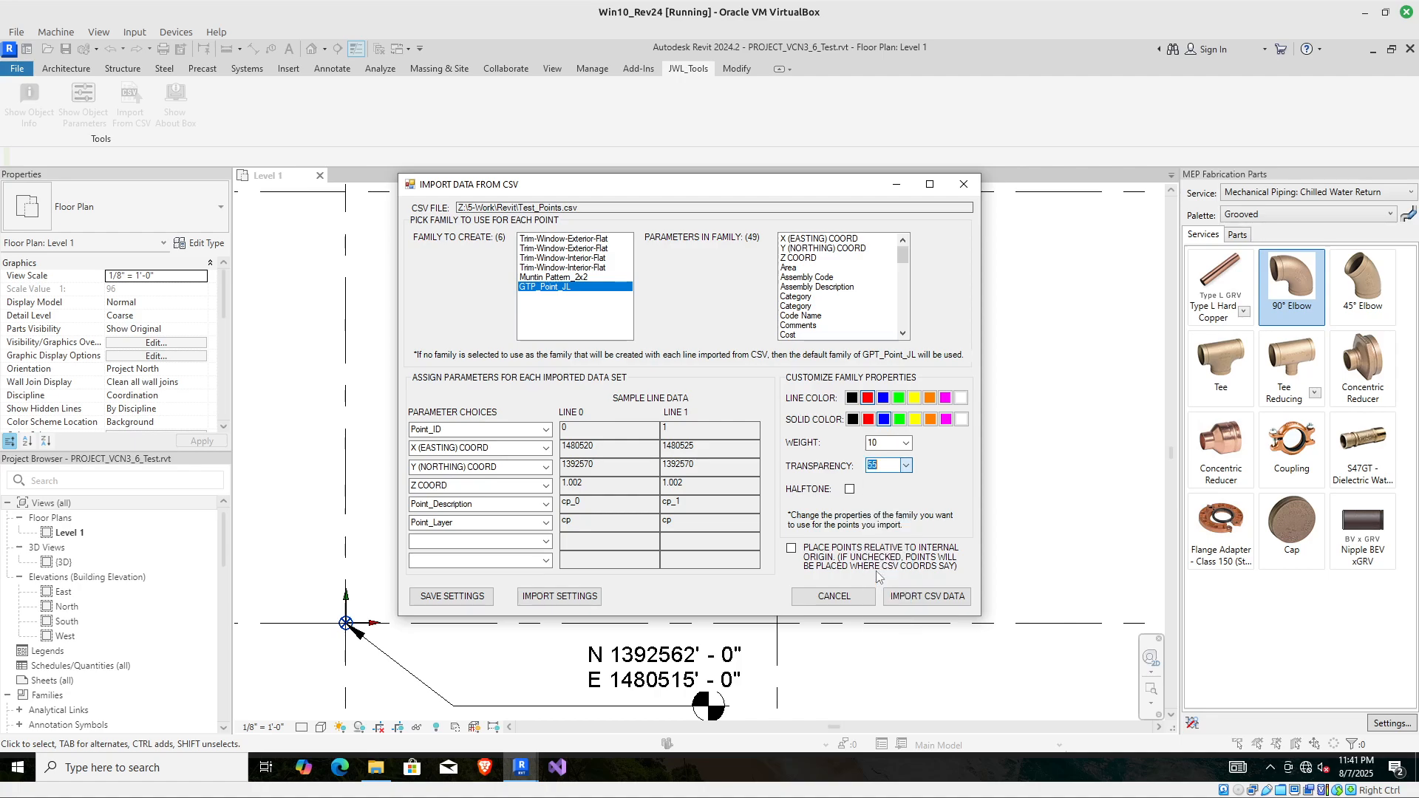
click(851, 491)
Import the CSV data with these settings and close the import report.
click(928, 596)
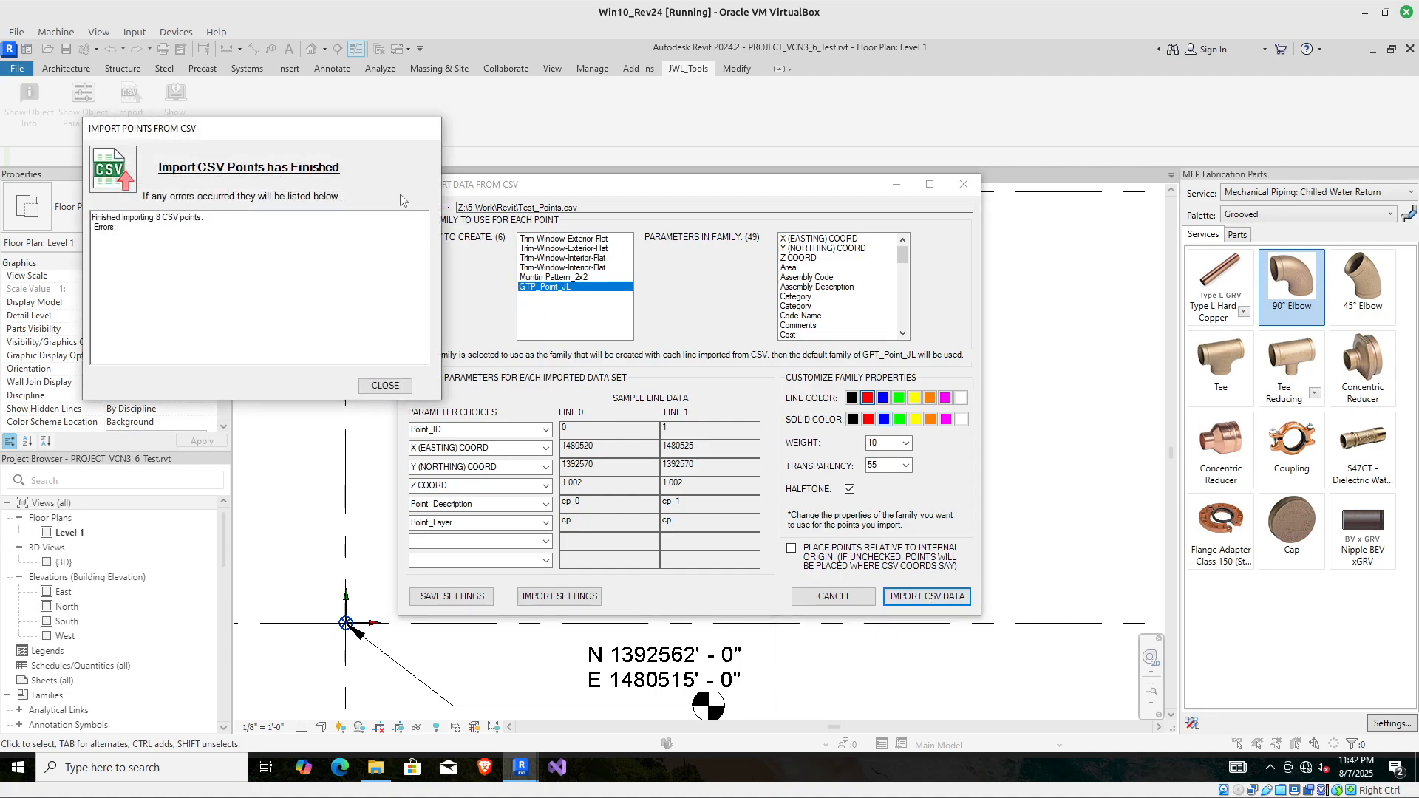
drag(351, 137, 625, 244)
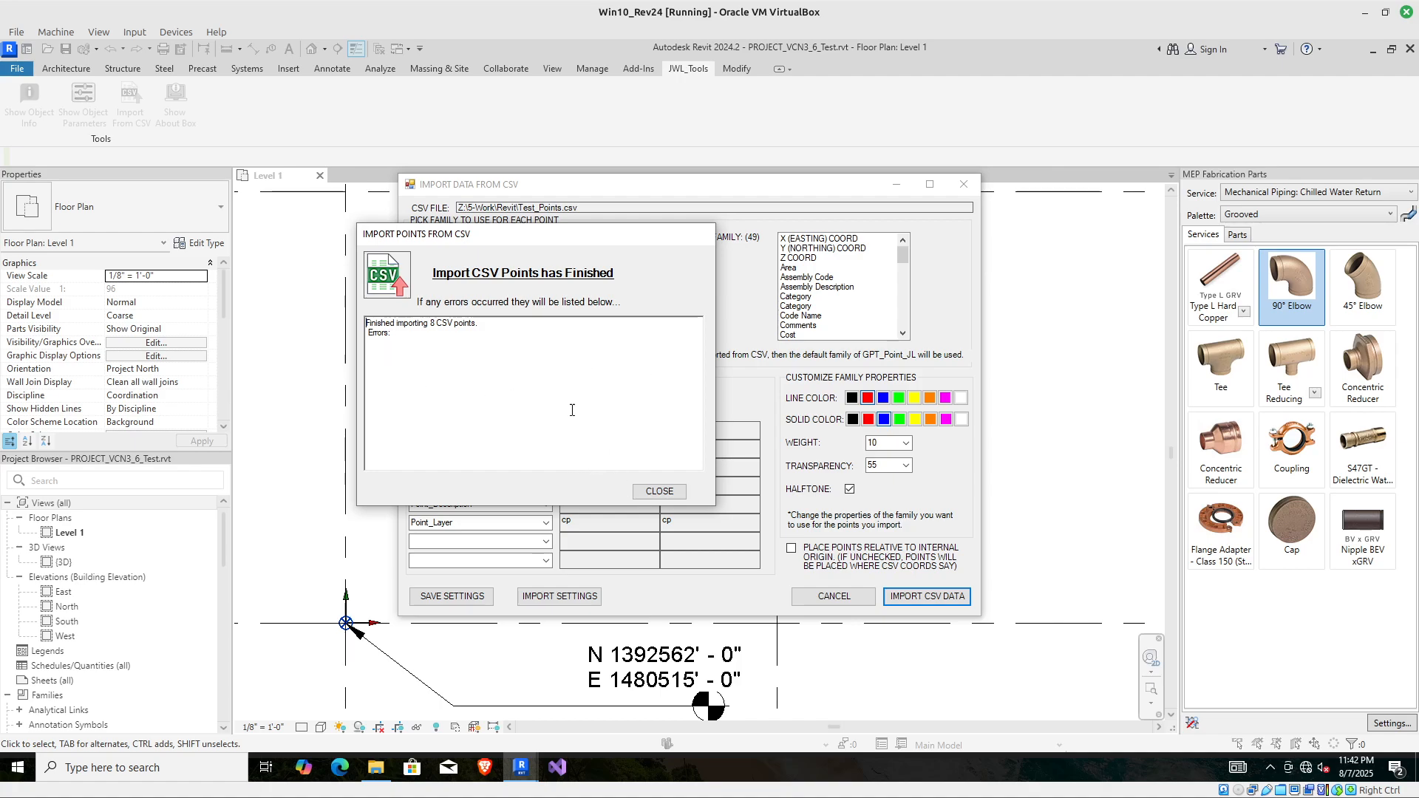
click(660, 491)
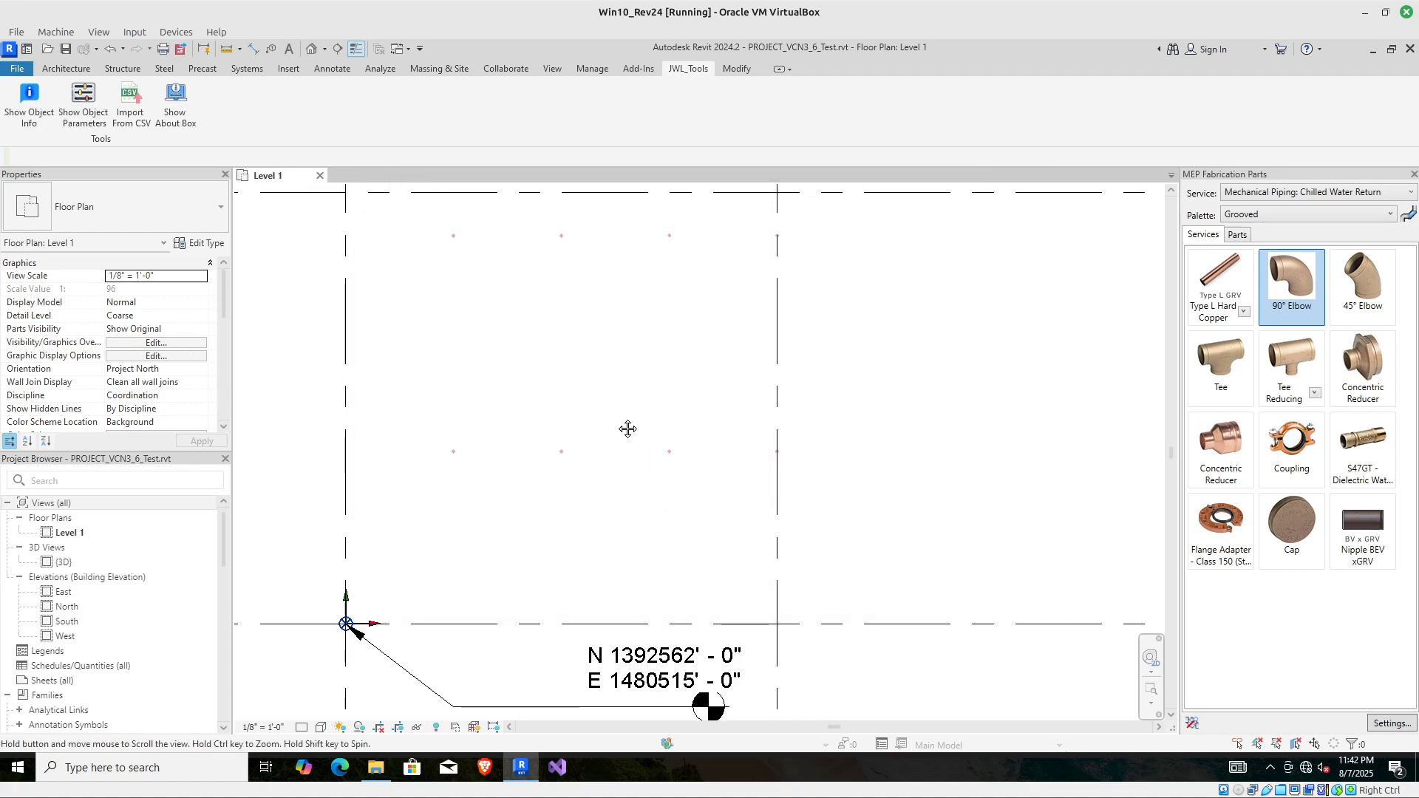
Place a Spot Coordinate with a horizontal shoulder leader on the center of the lower-left imported GTP_Point_JL point.
middle_drag(627, 429, 619, 436)
scroll(618, 435, down, 3)
scroll(552, 519, up, 3)
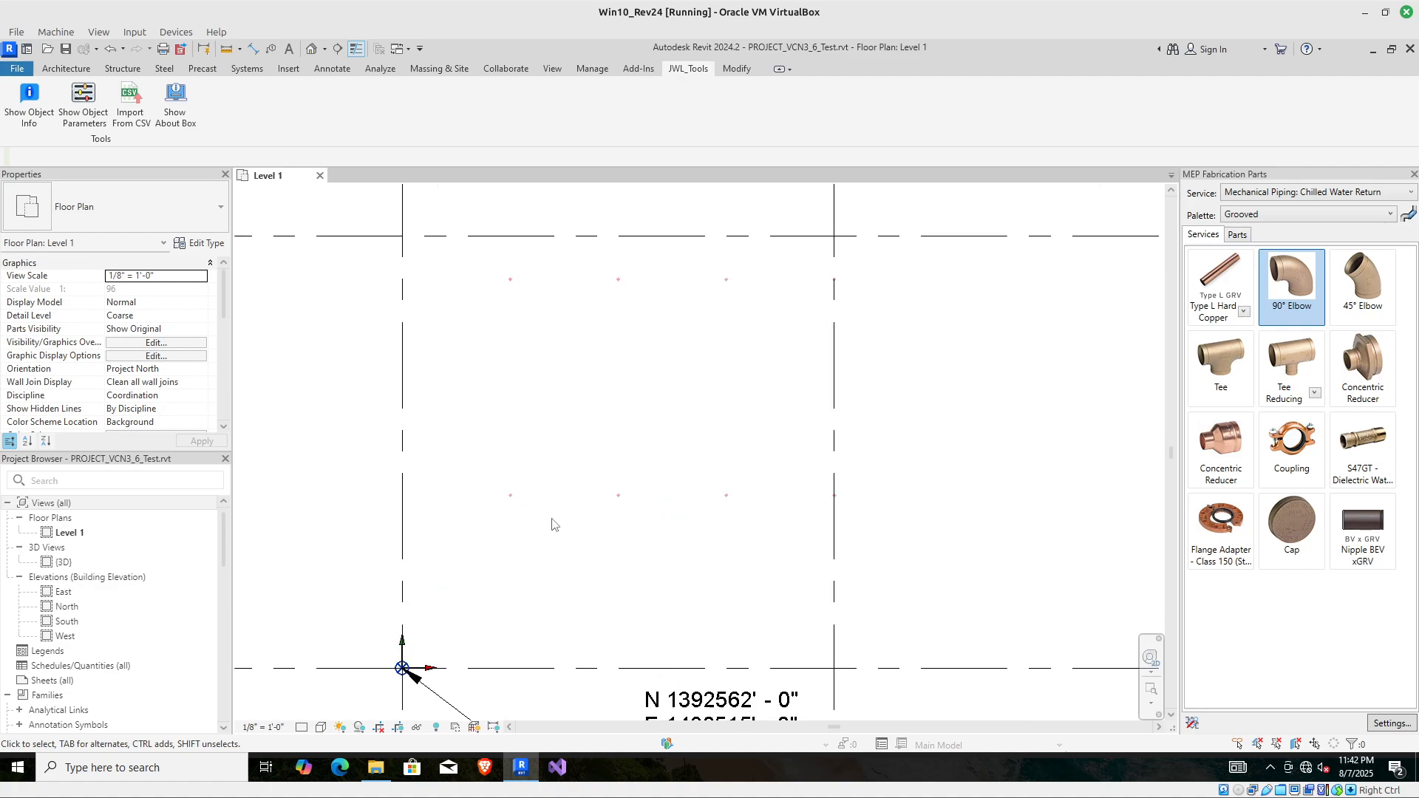
scroll(550, 520, up, 2)
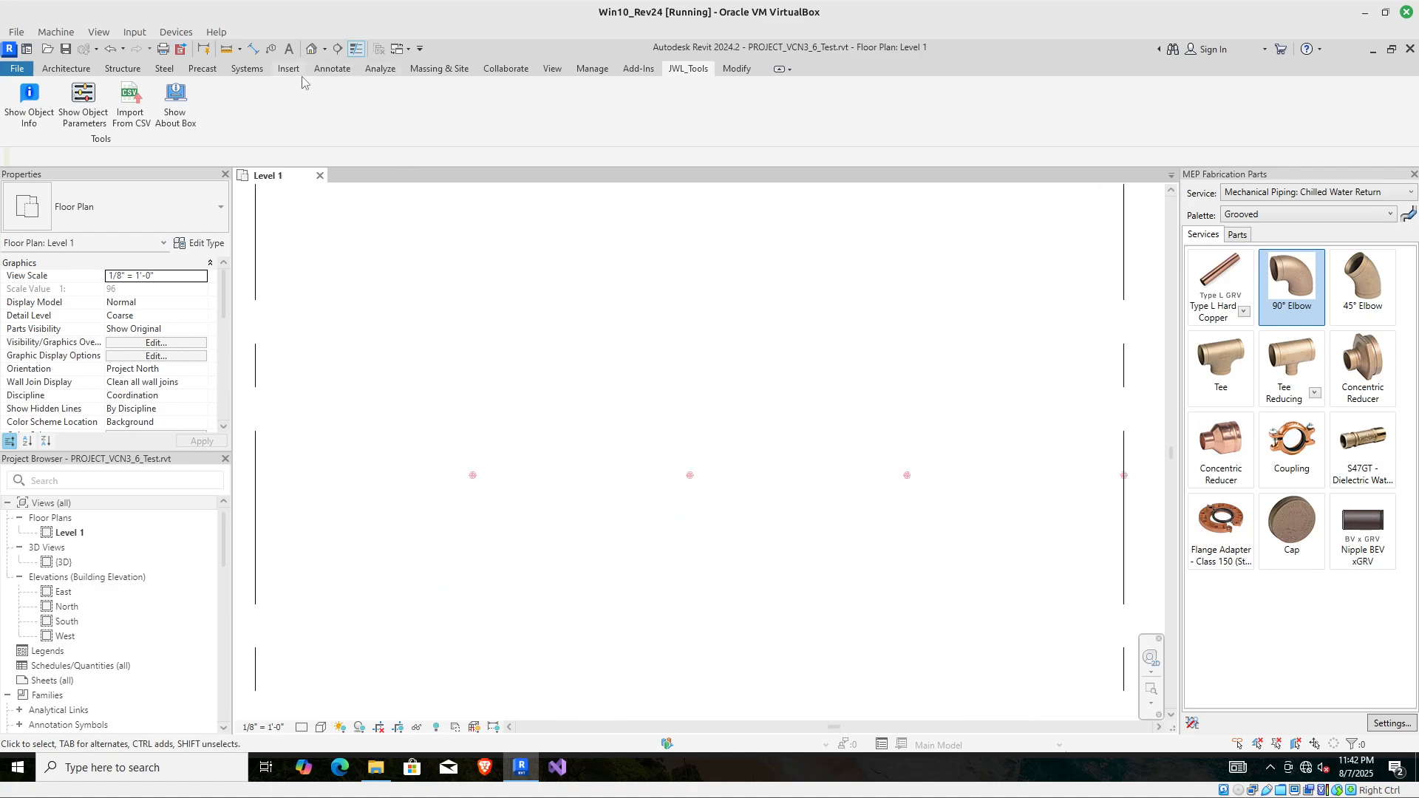
click(332, 68)
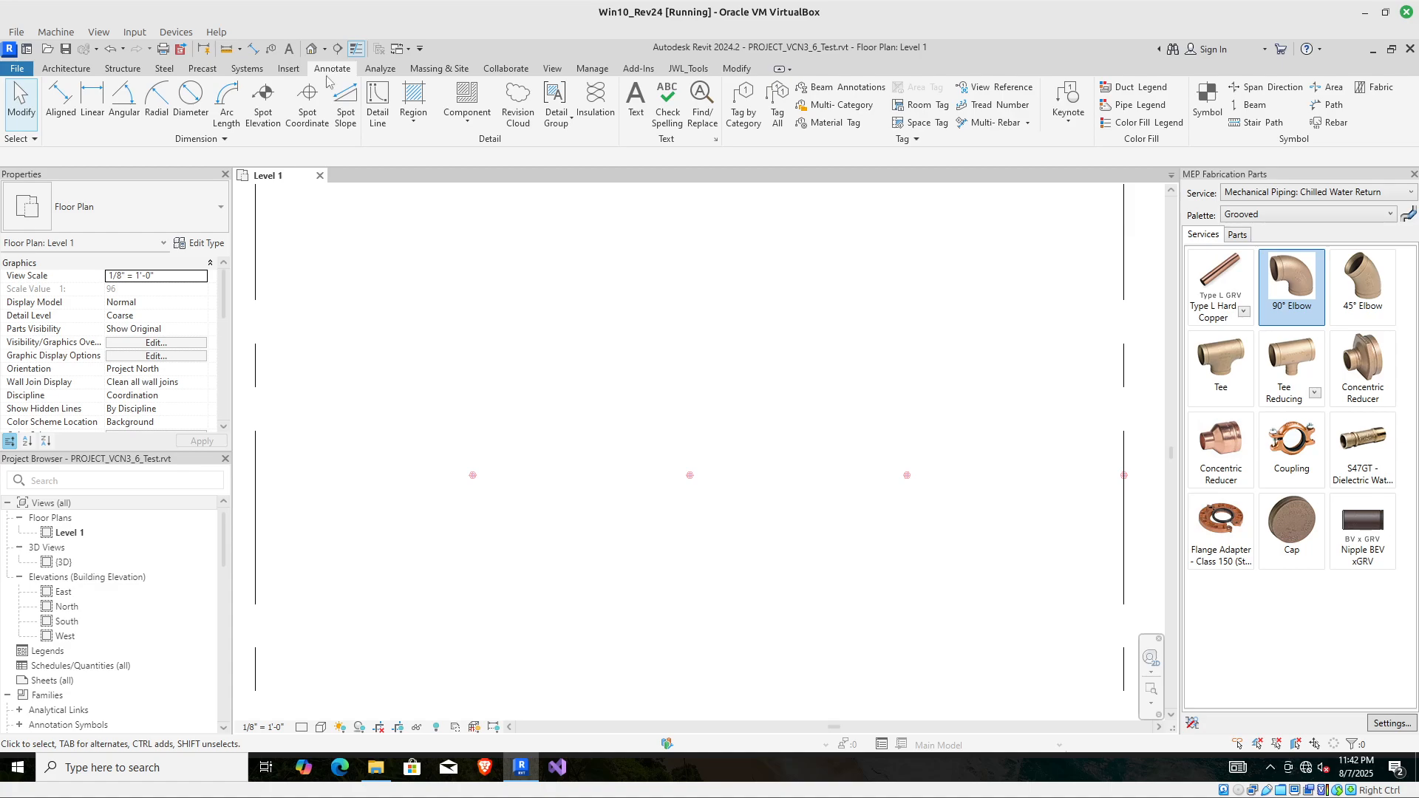
click(309, 100)
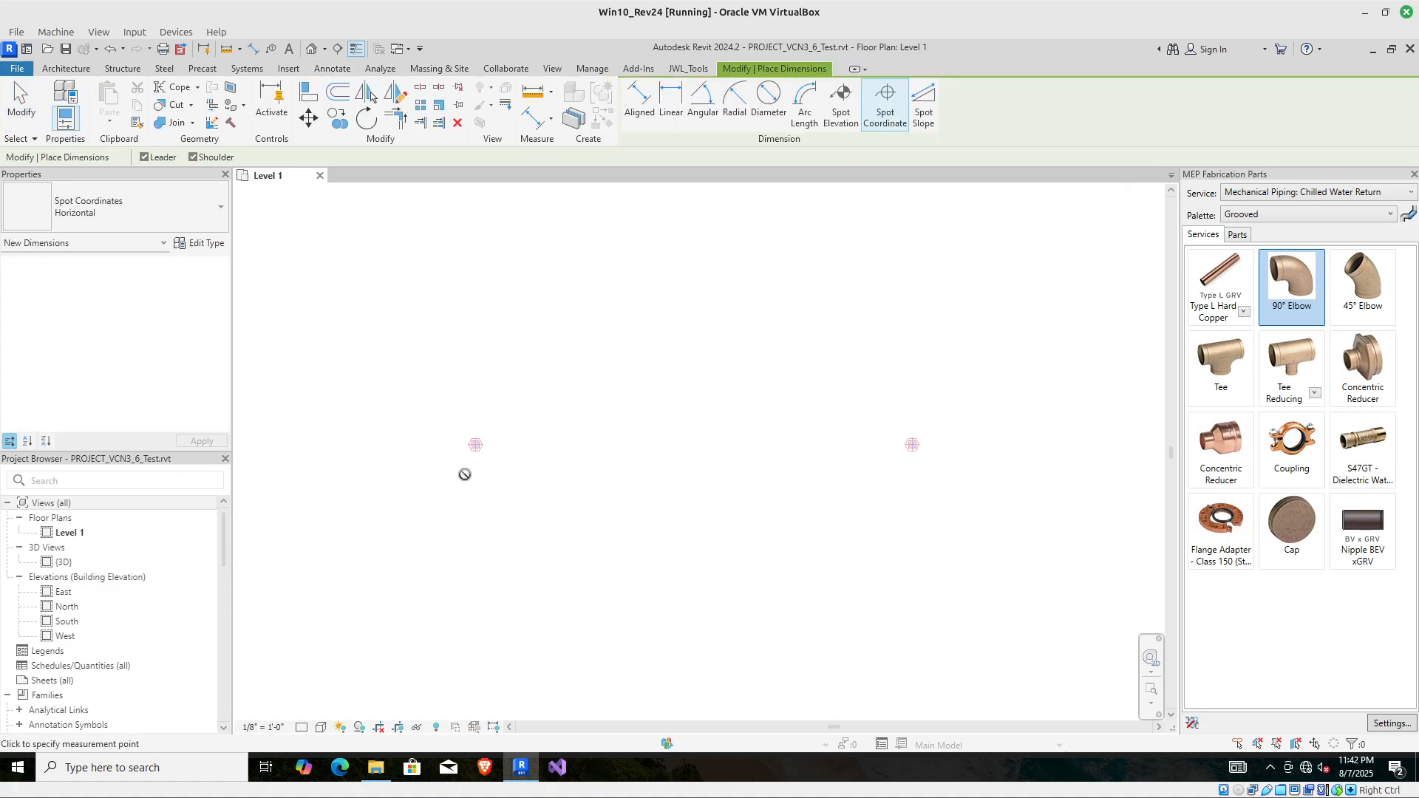
scroll(539, 409, up, 6)
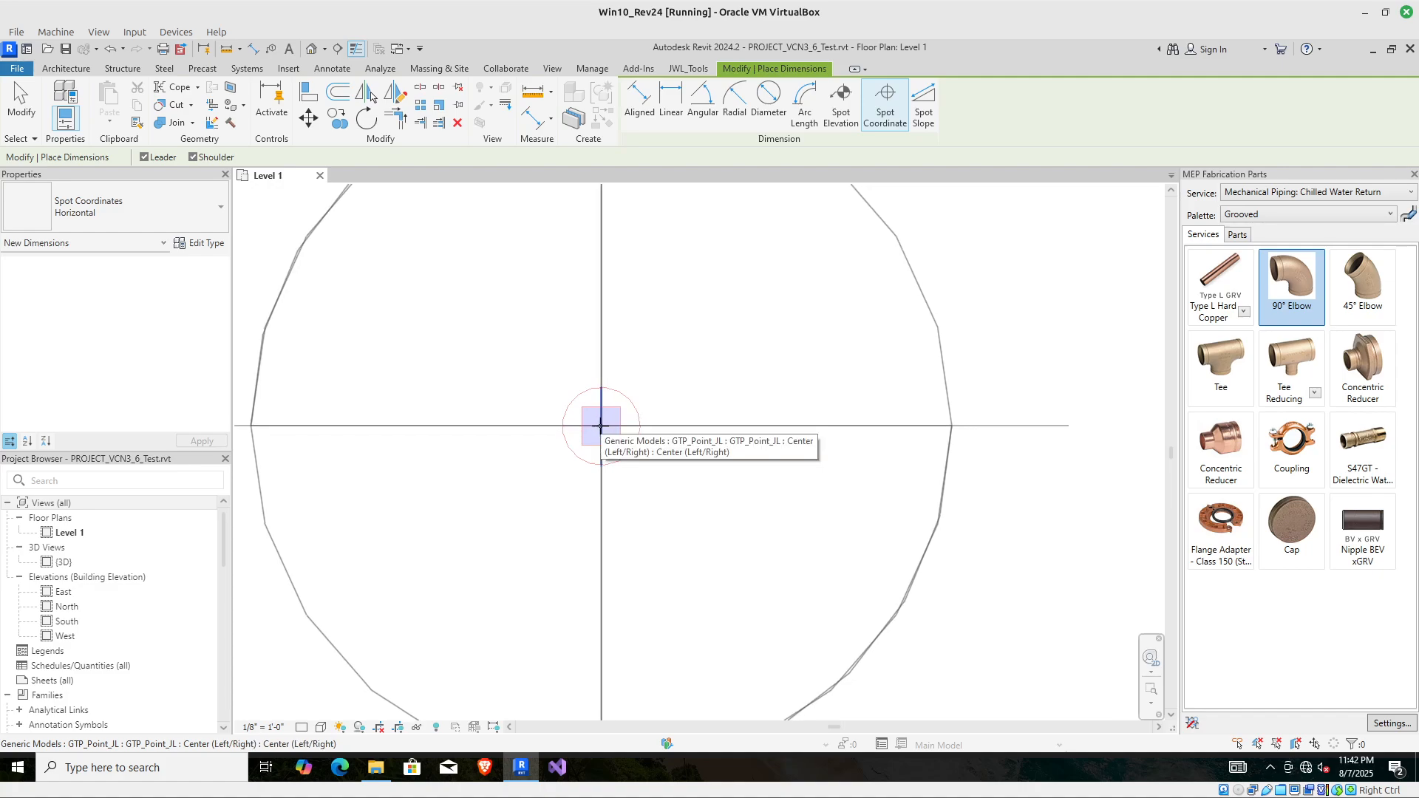
click(601, 426)
scroll(628, 488, down, 8)
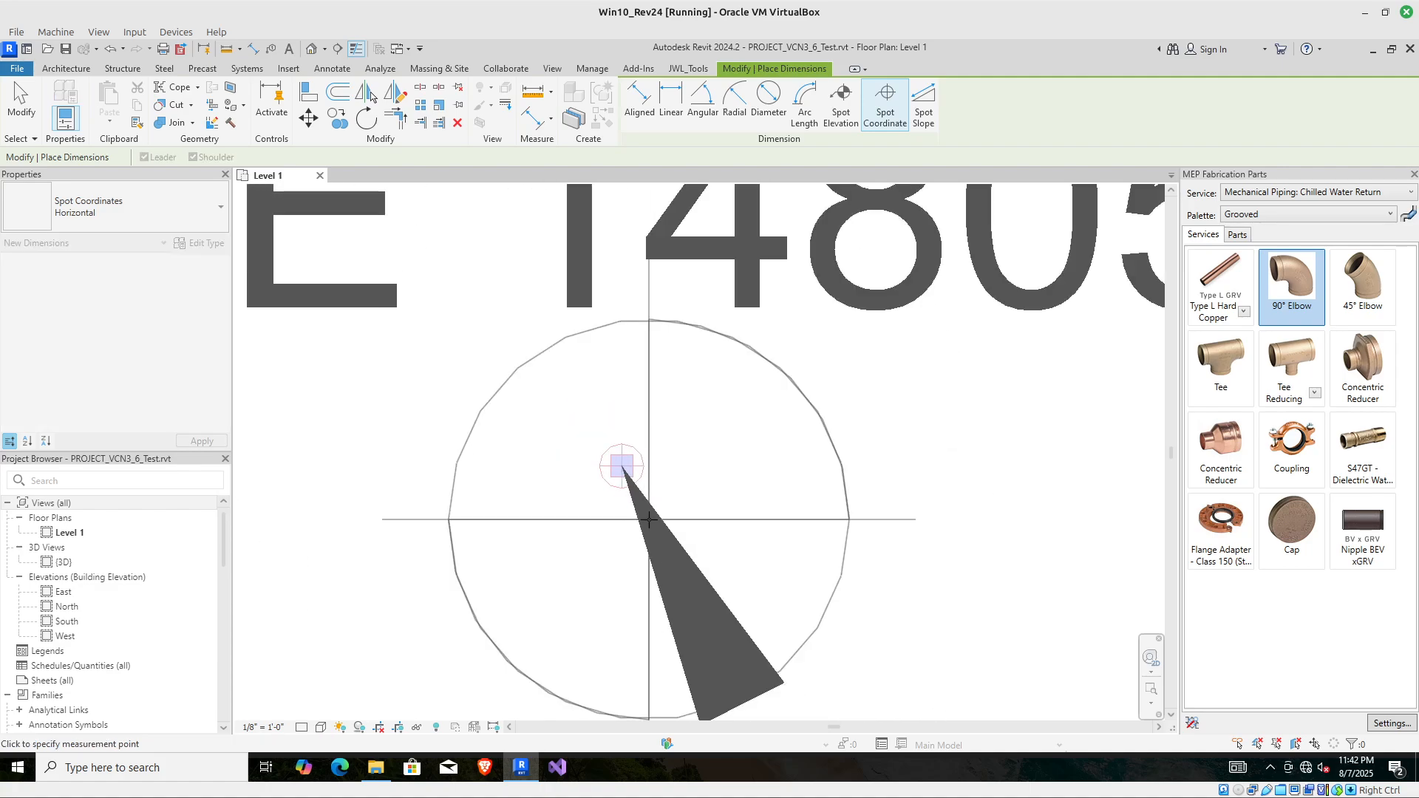
scroll(649, 518, down, 6)
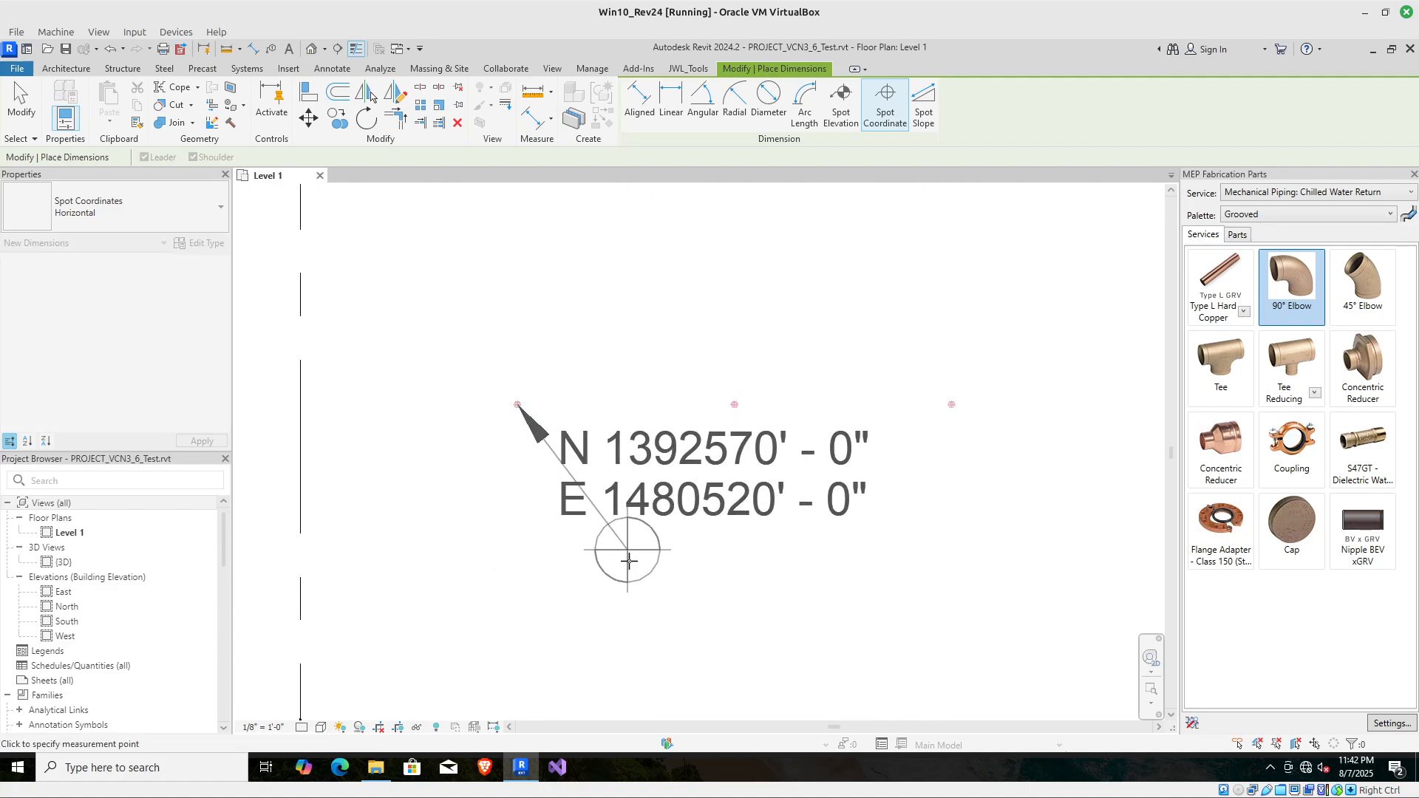
click(648, 584)
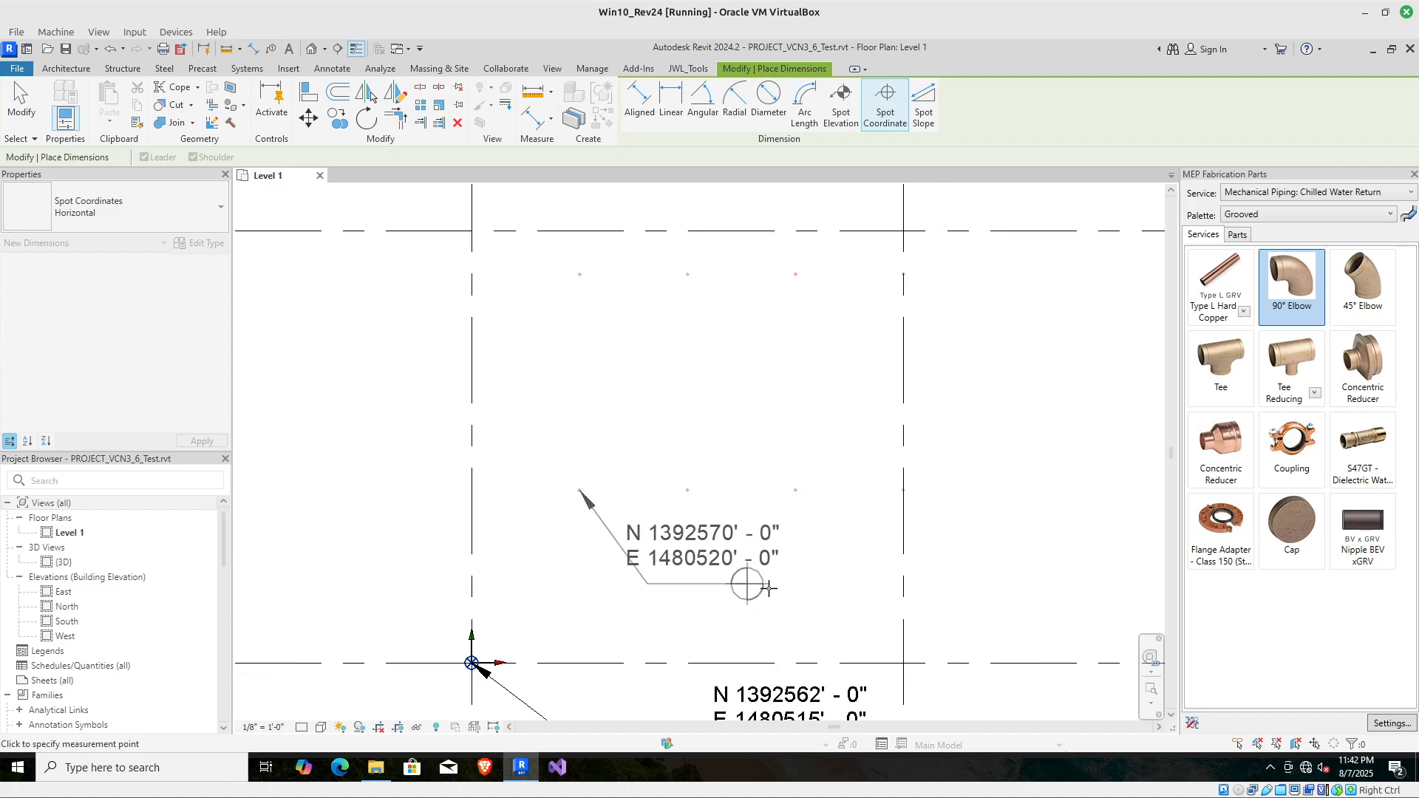
click(821, 584)
middle_drag(738, 605, 692, 557)
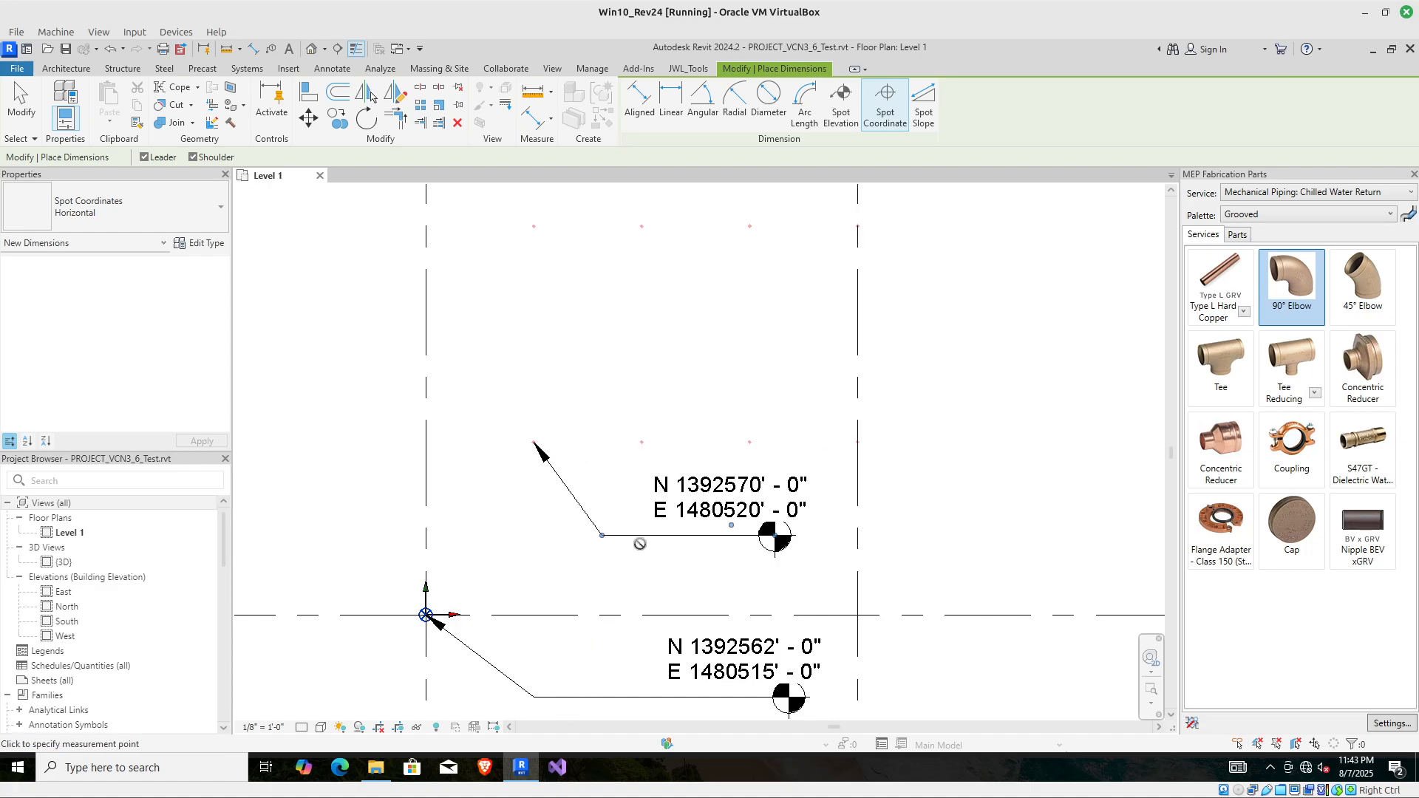
Open Test_Points.csv in Notepad from File Explorer and place its resized window beside the spot coordinates to compare values.
click(376, 767)
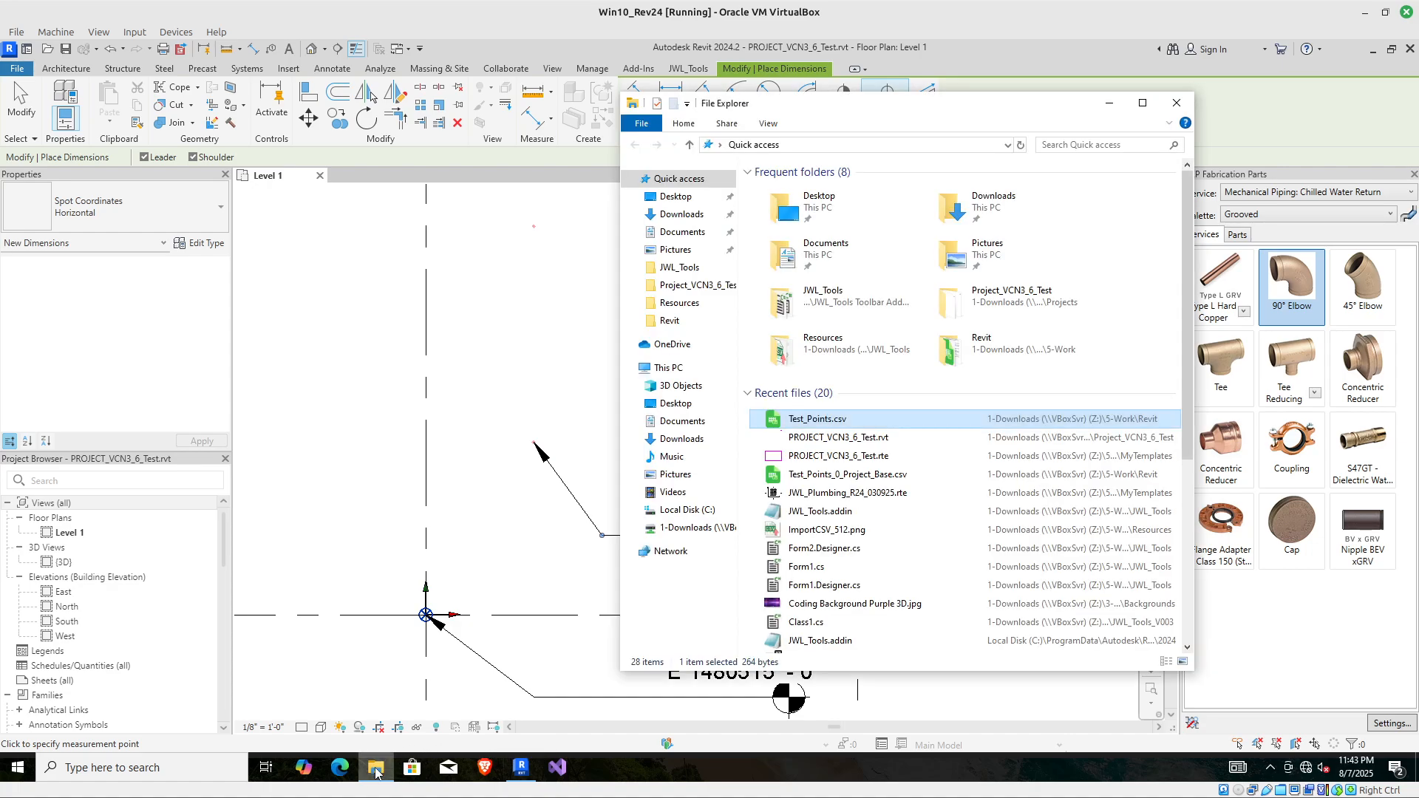
right_click(816, 417)
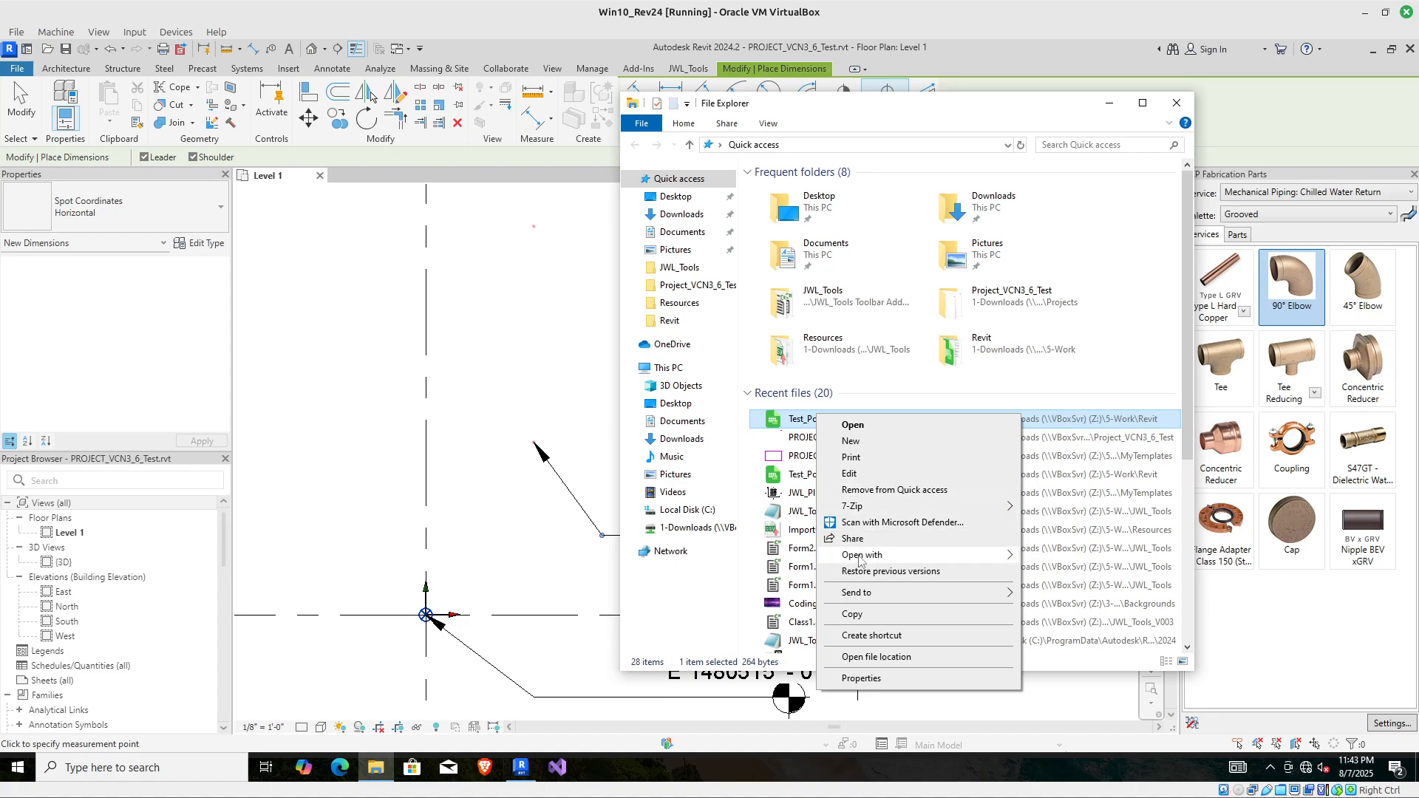
mouse_move(862, 556)
click(1044, 574)
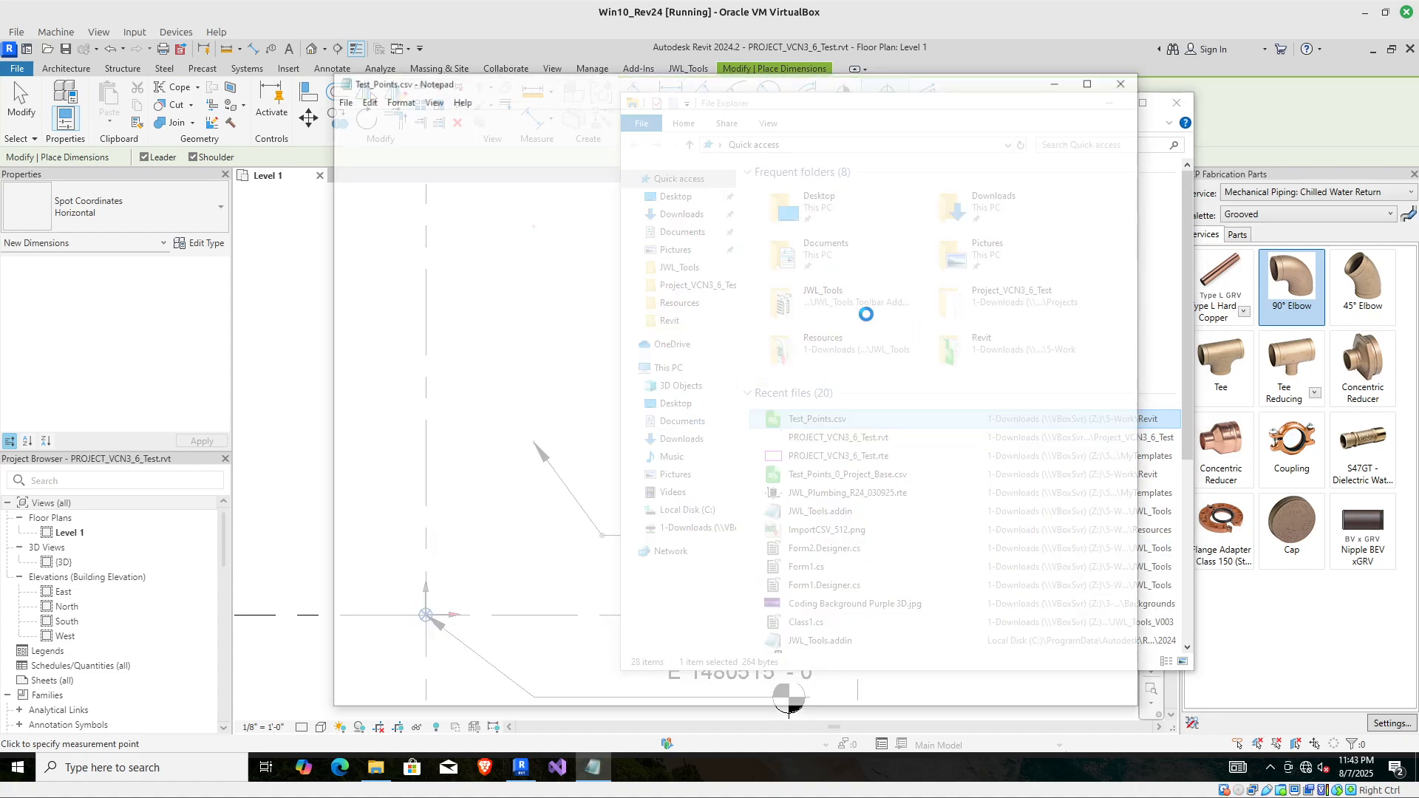
drag(1038, 77, 1038, 383)
drag(1145, 467, 712, 482)
click(1109, 104)
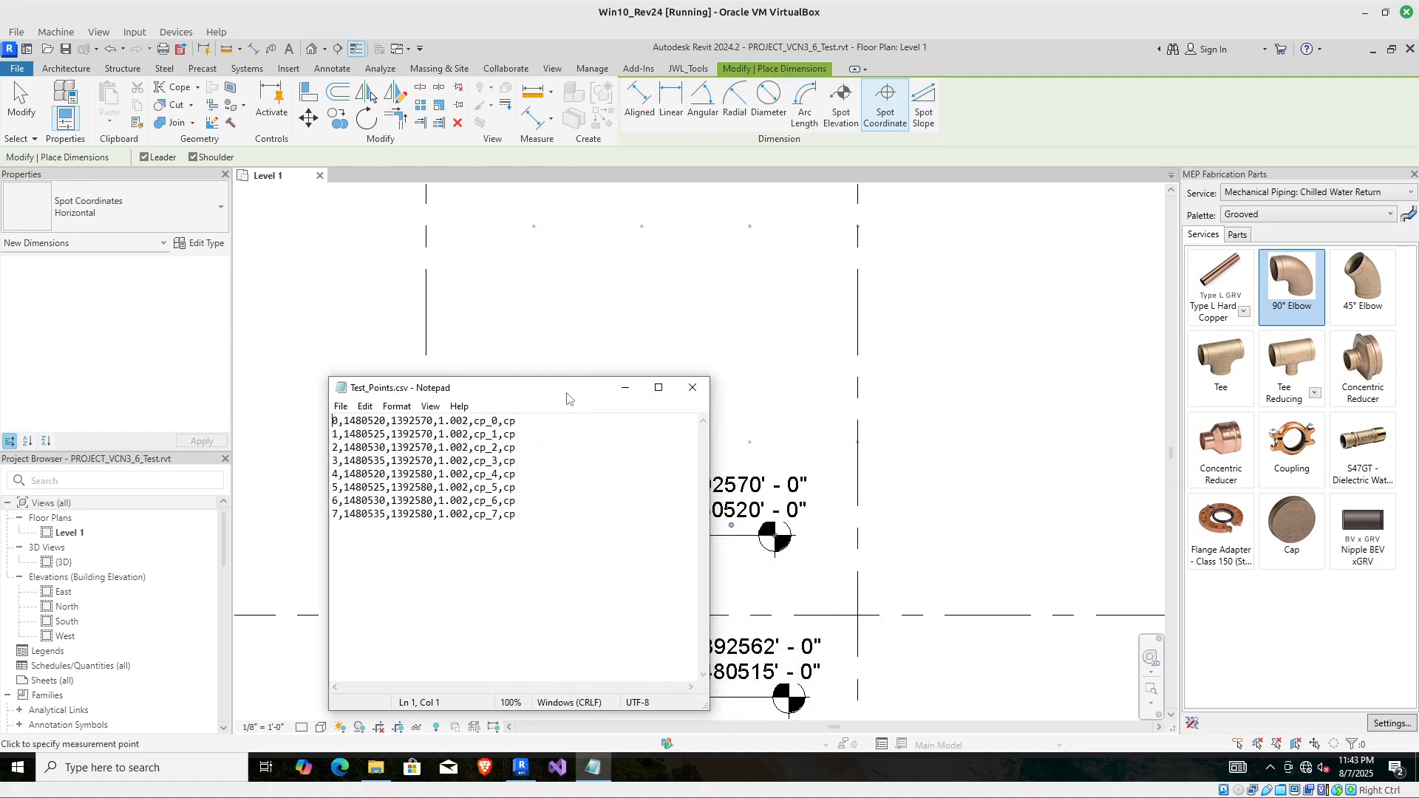
drag(558, 390, 1007, 257)
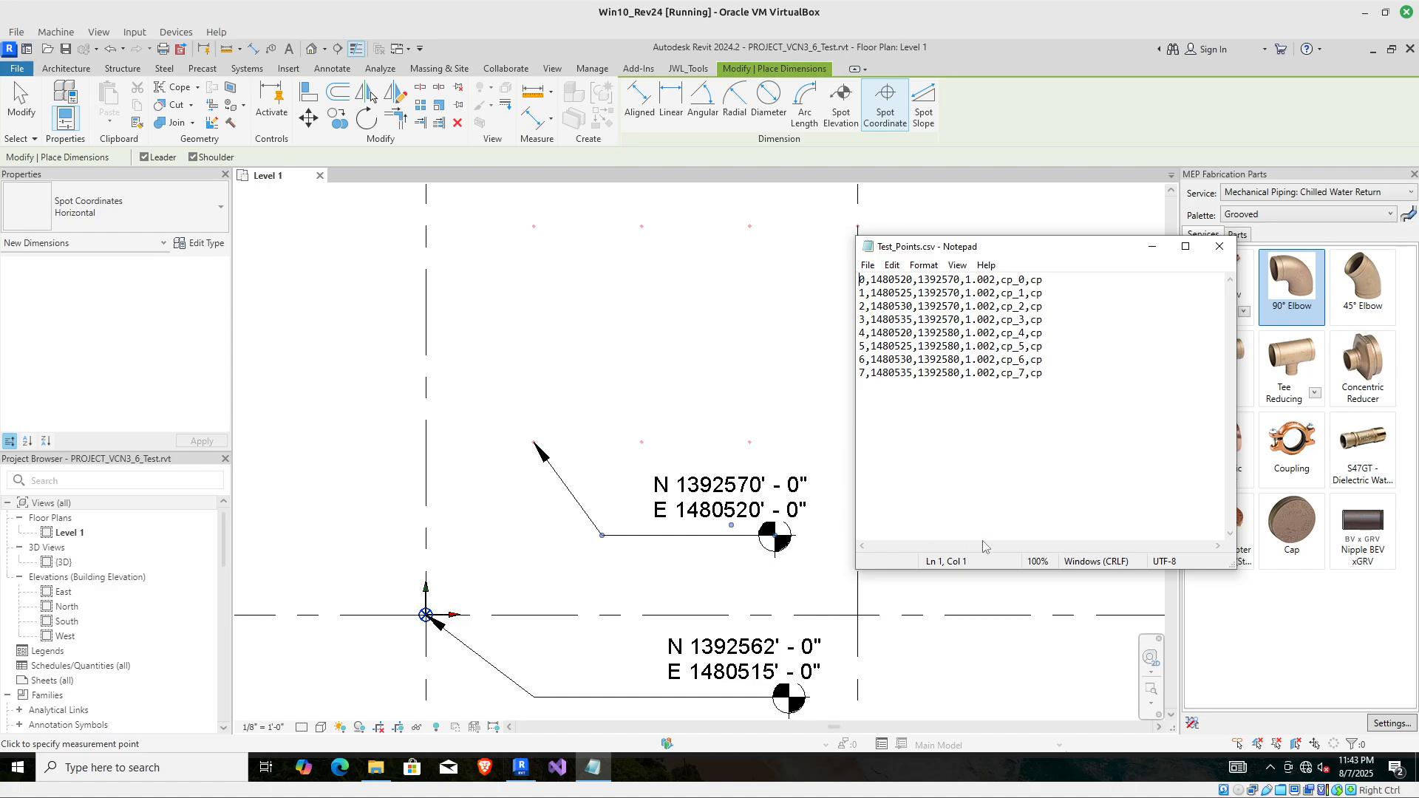
Return to Revit, end the Spot Coordinate command and check the Point_Description, Point_ID and Point_Layer of the lower-left point.
click(676, 429)
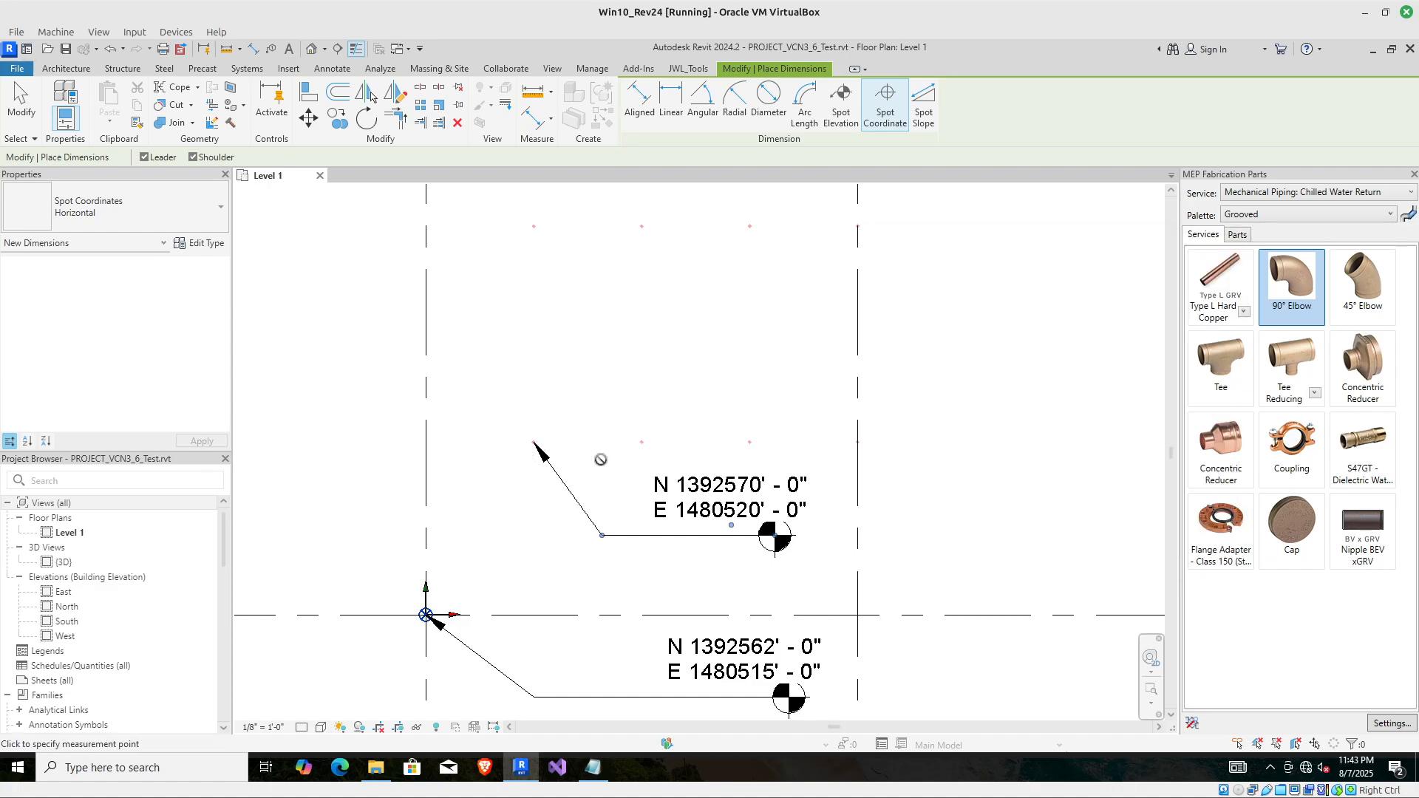
key(Escape)
scroll(534, 443, up, 6)
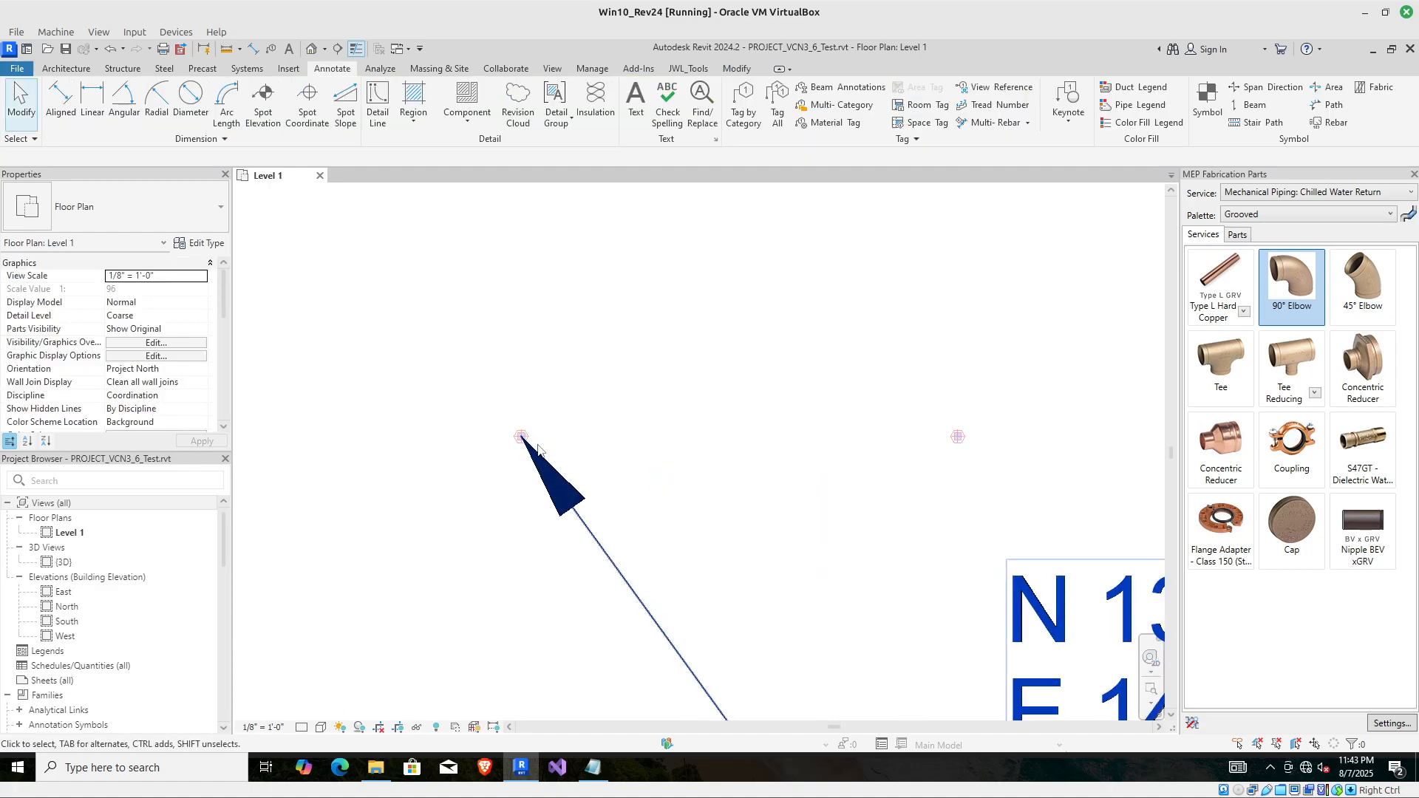
click(510, 427)
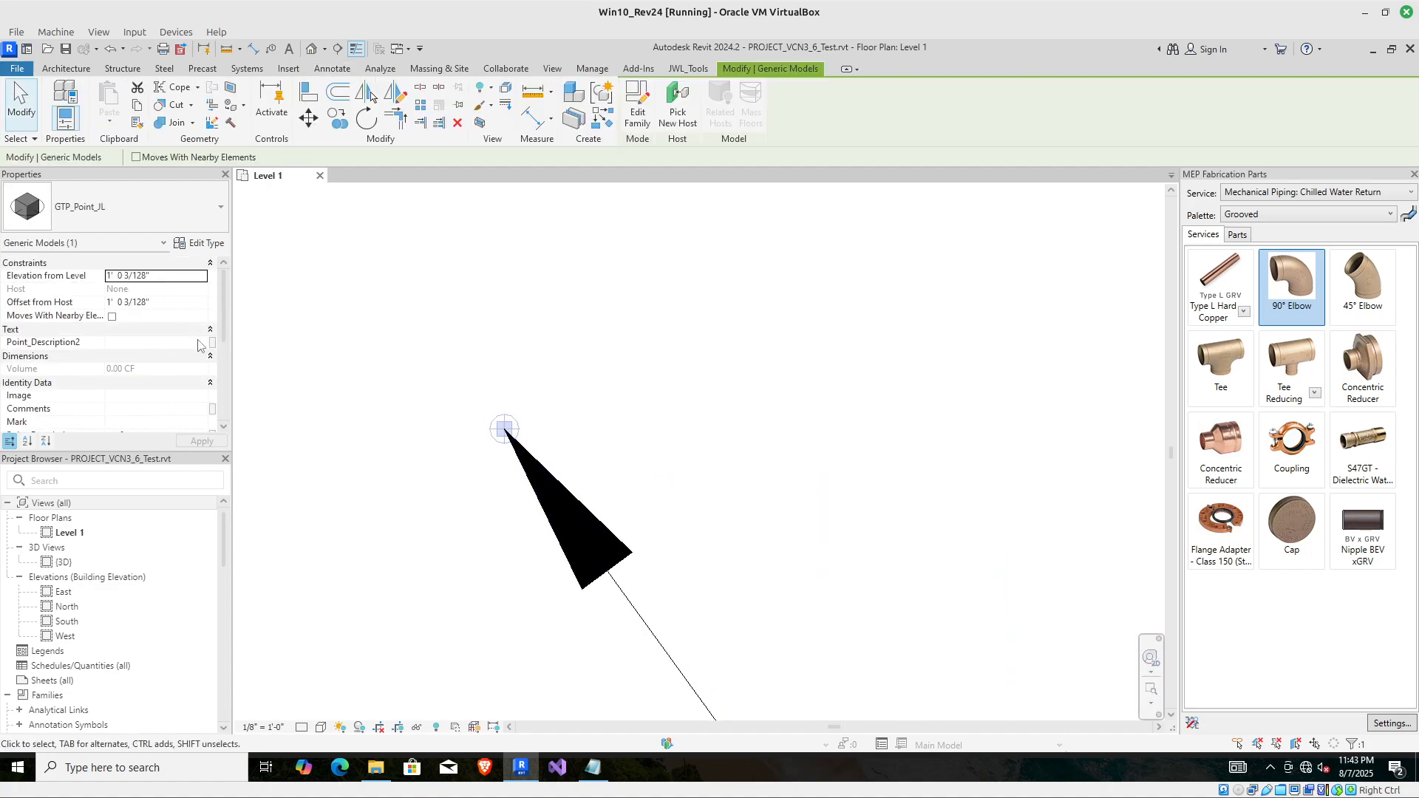
scroll(145, 341, down, 4)
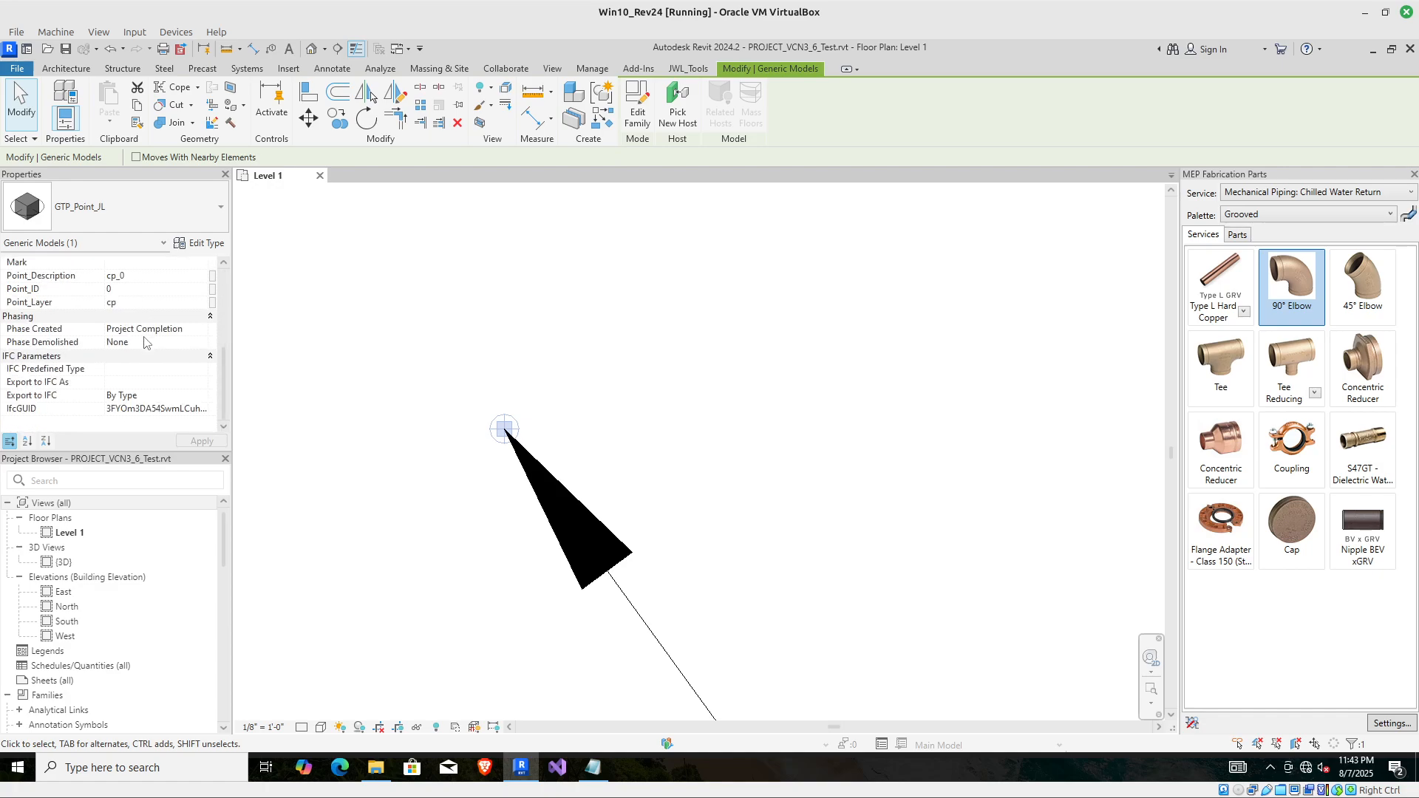
scroll(124, 352, up, 3)
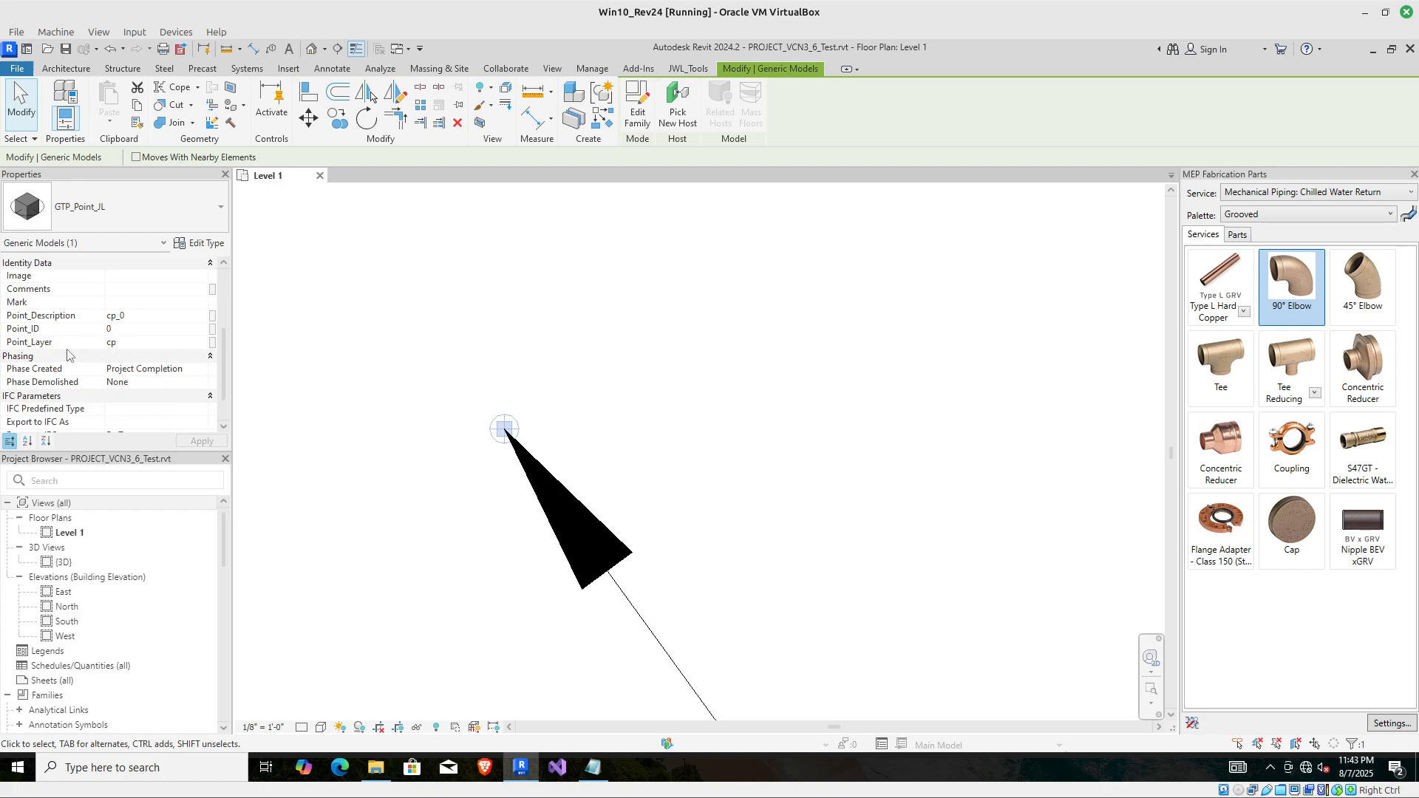
scroll(788, 435, down, 2)
Inspect the identity parameters of the second point in the lower row, and clear the selection.
middle_drag(927, 442, 704, 484)
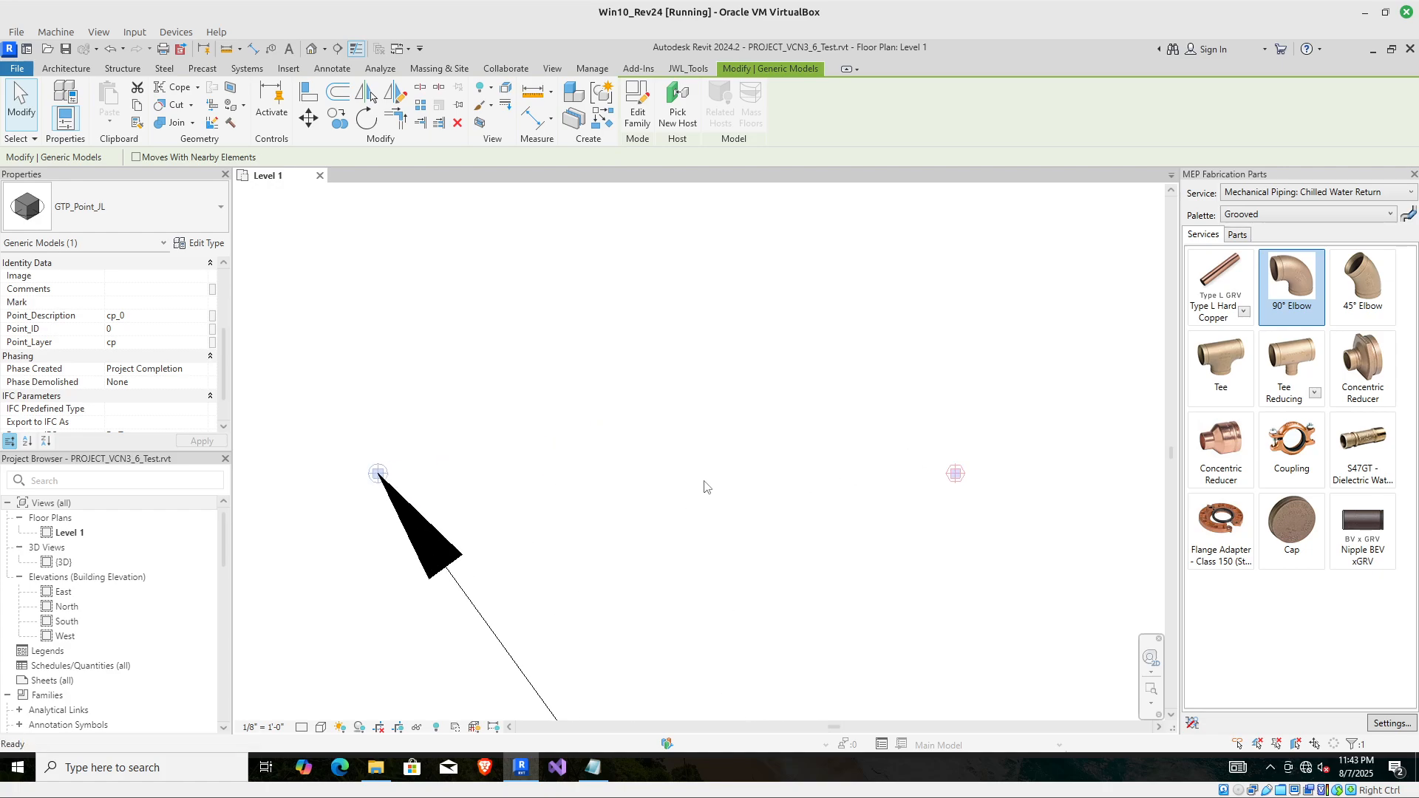
click(957, 478)
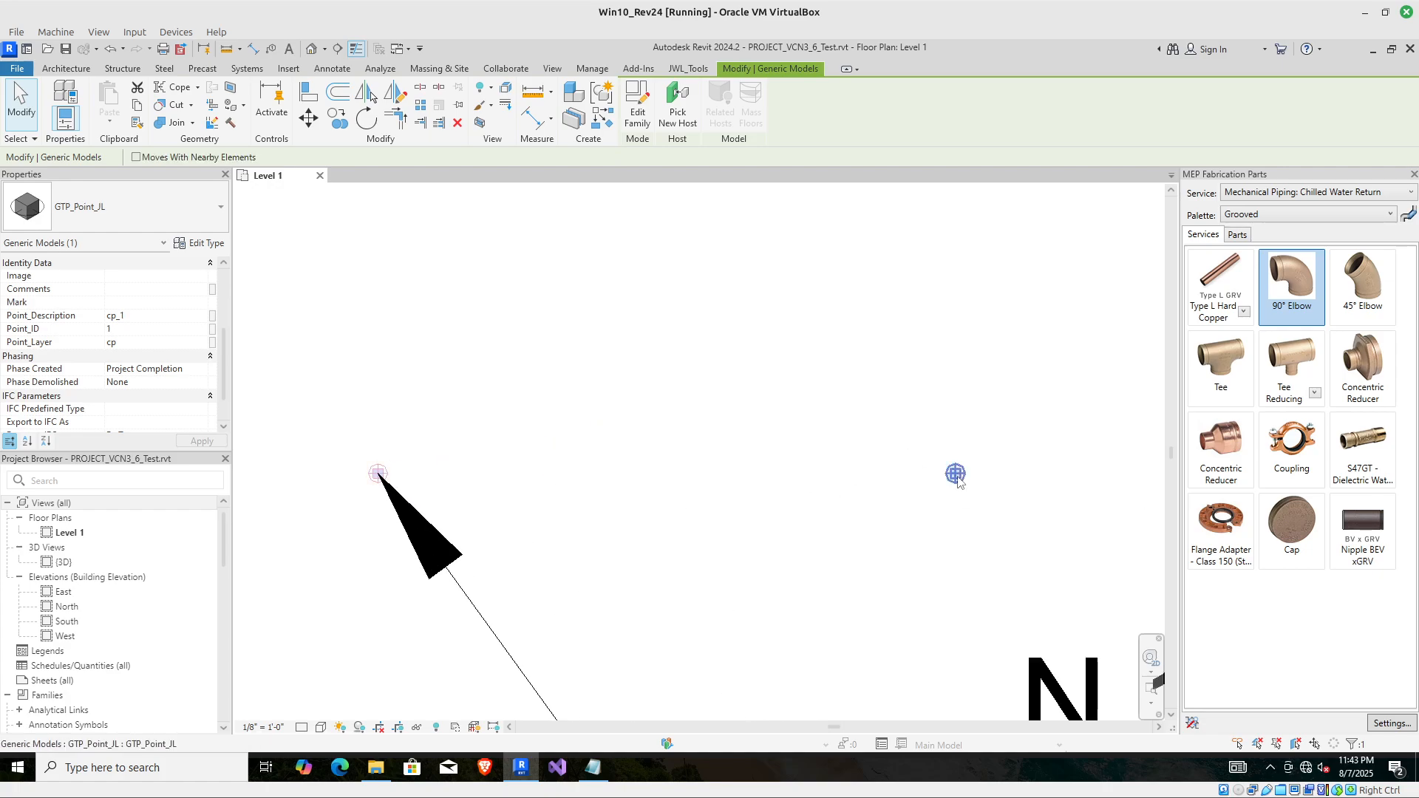
scroll(747, 499, down, 3)
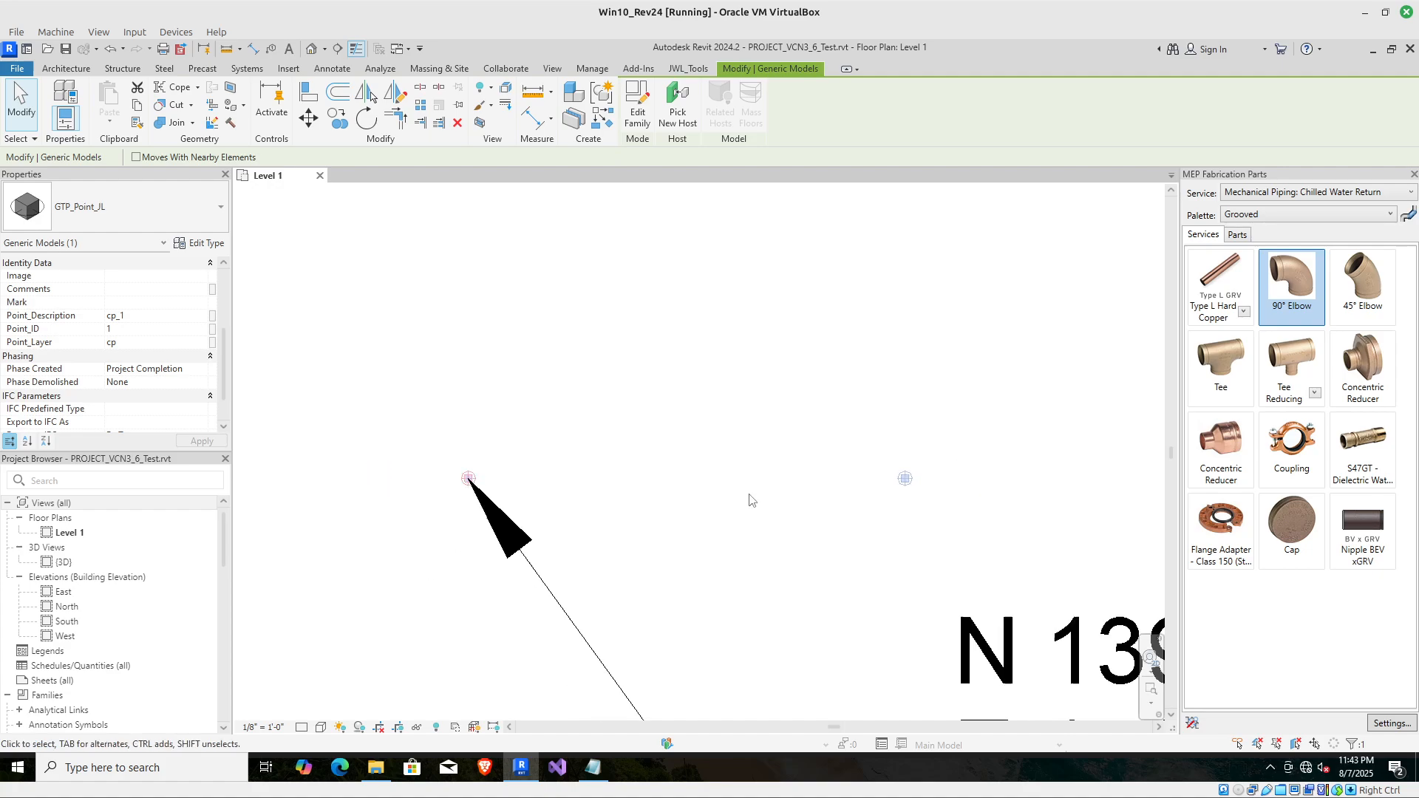
scroll(814, 492, up, 3)
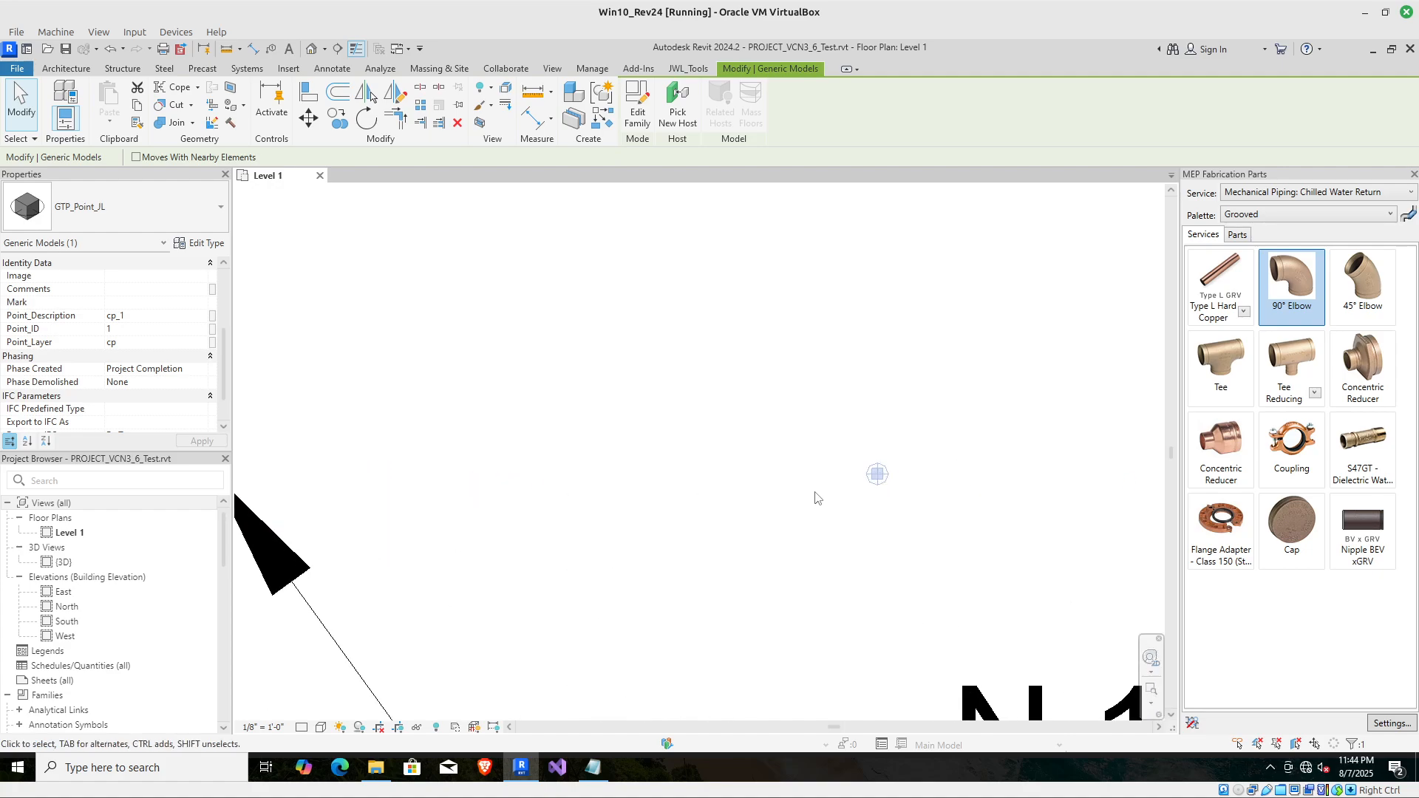
scroll(814, 491, down, 3)
click(715, 415)
Examine the imported points' heavy line weight in the plan view, and restore thin line display.
scroll(780, 518, up, 2)
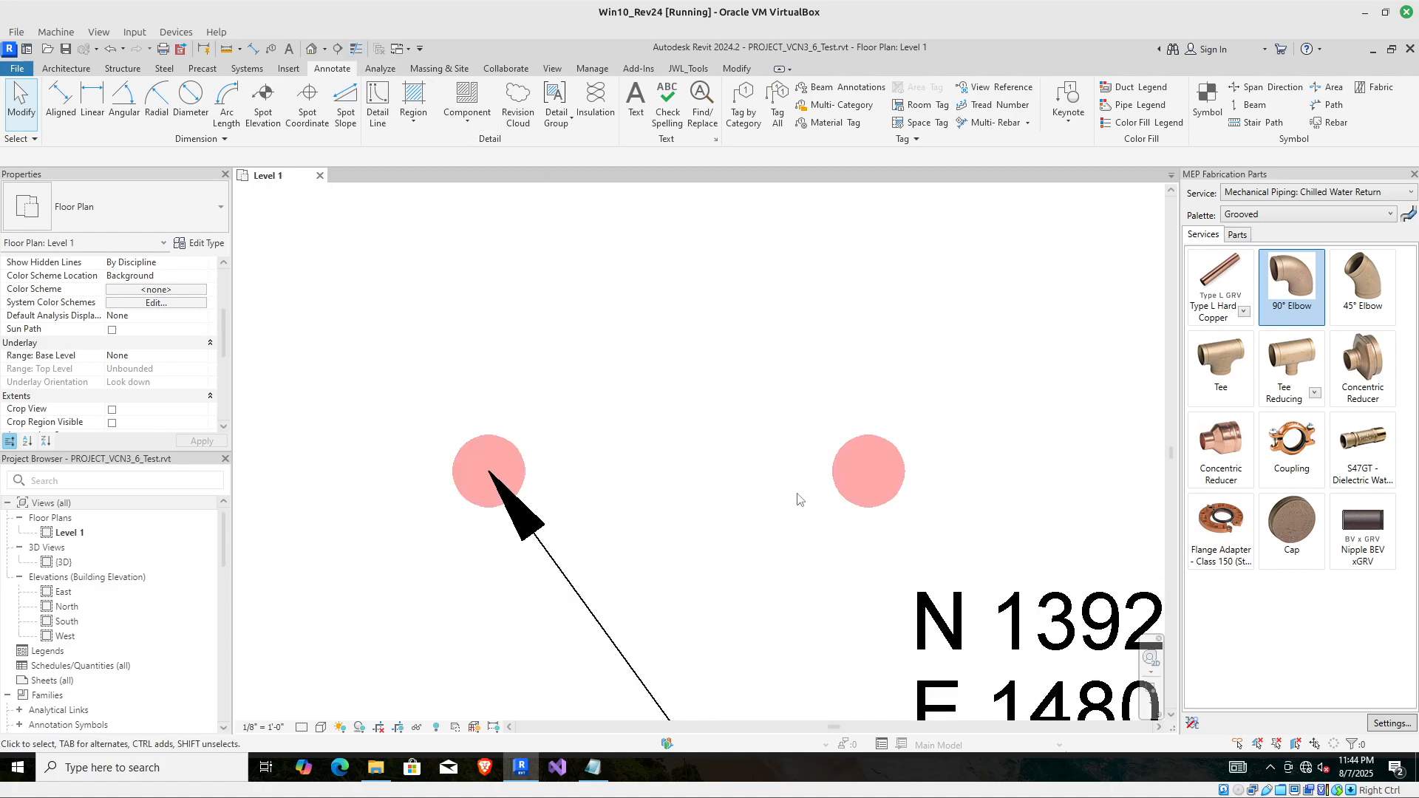
scroll(795, 498, down, 4)
scroll(672, 477, up, 2)
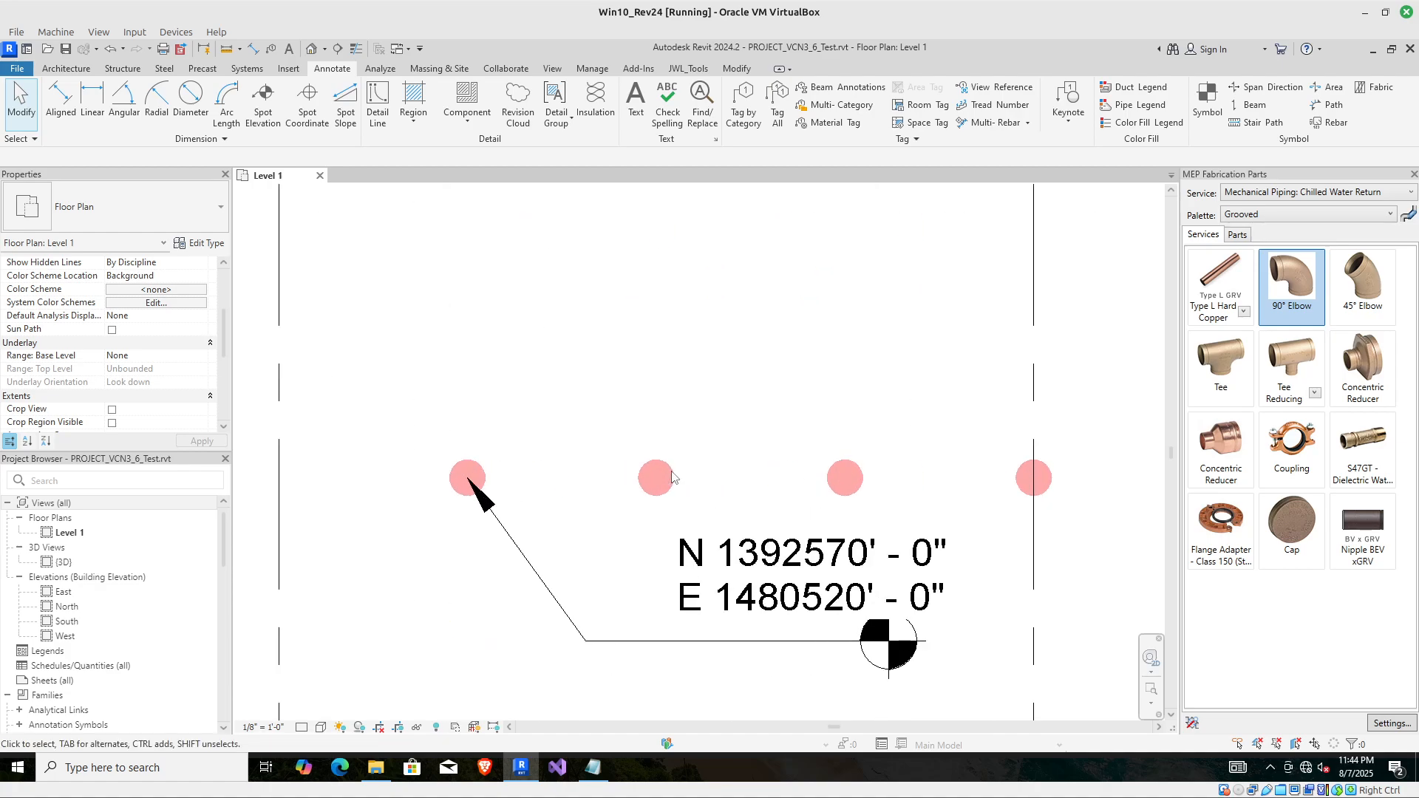
scroll(673, 477, up, 3)
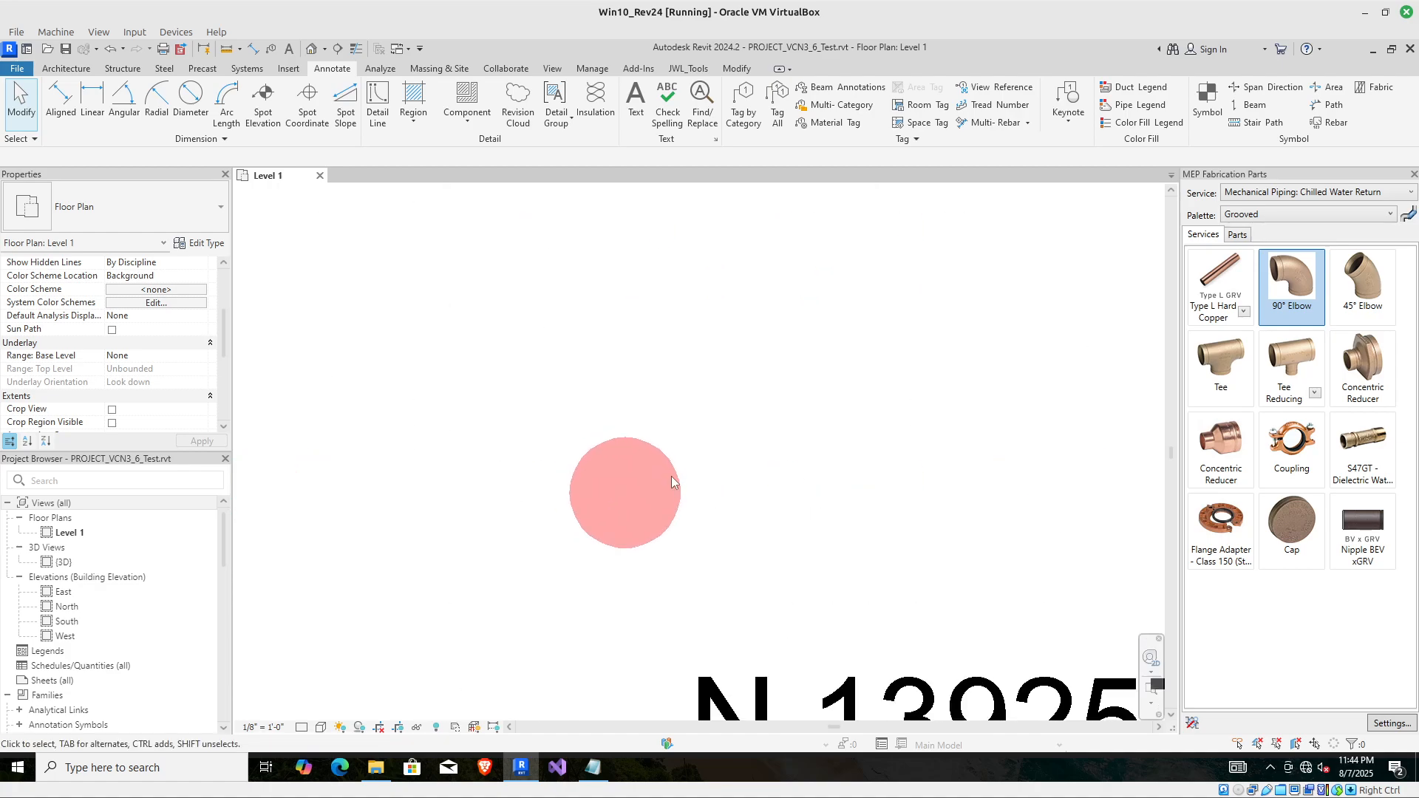
scroll(672, 476, down, 3)
click(356, 52)
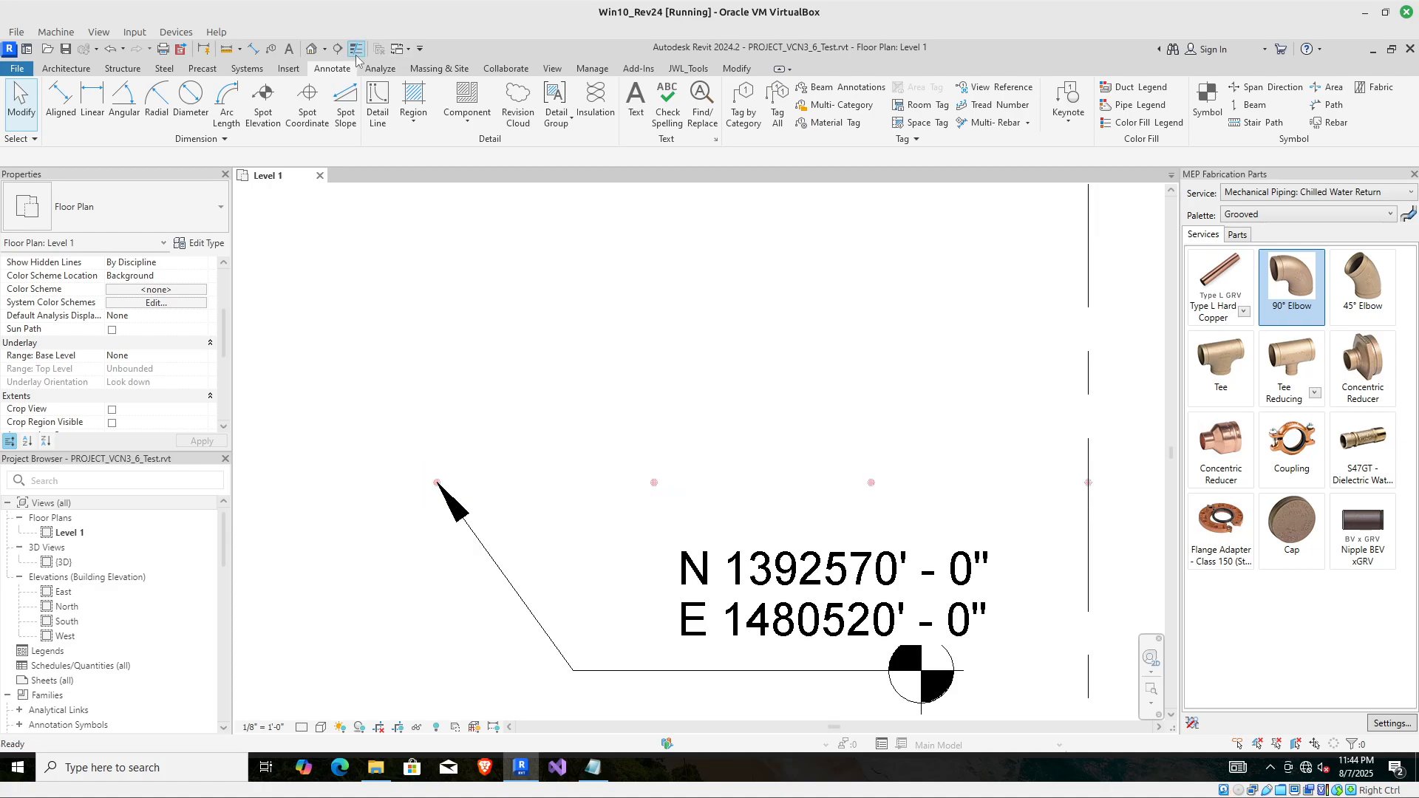
Delete all imported points together with the spot coordinate attached to the lower-left point.
scroll(450, 287, down, 4)
middle_drag(659, 321, 698, 410)
drag(684, 543, 461, 276)
key(Delete)
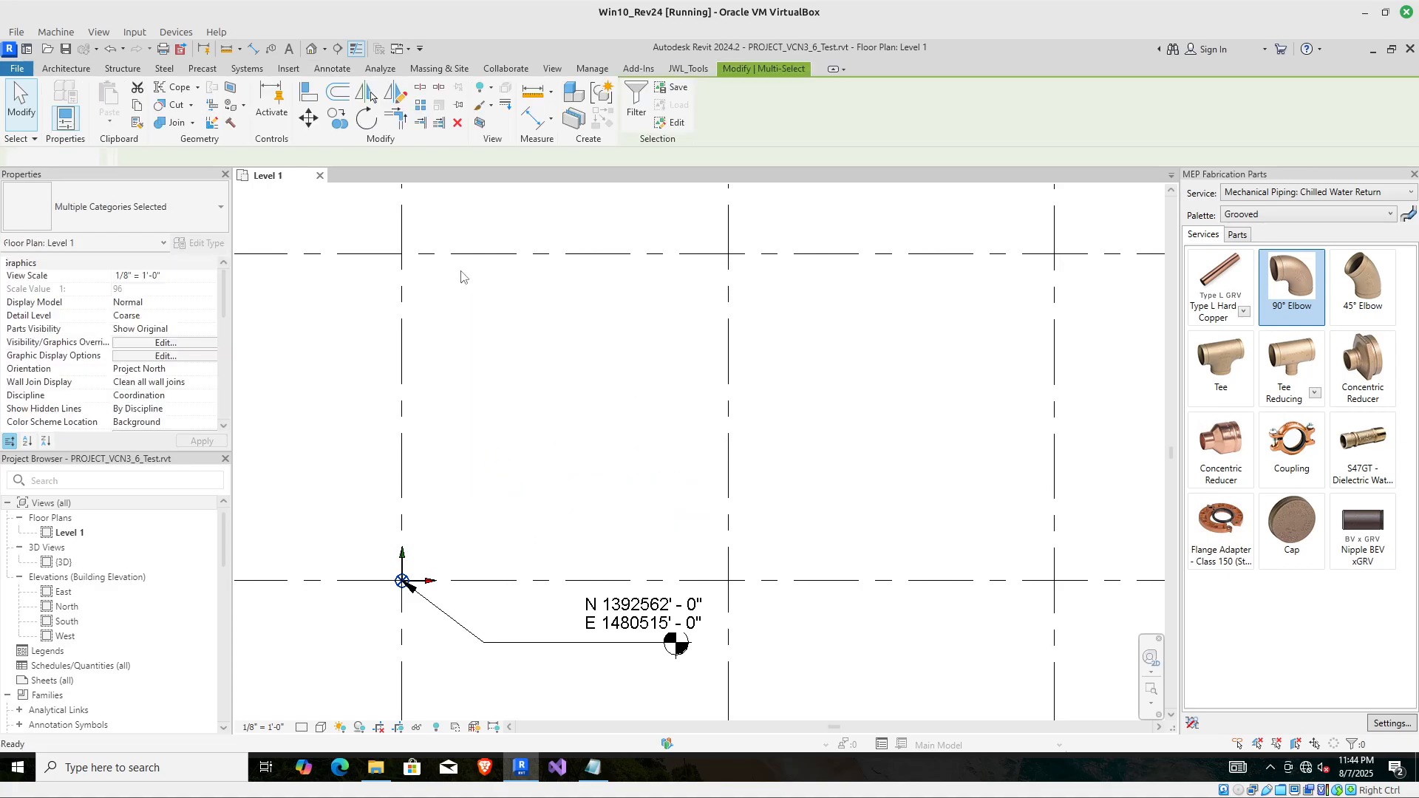
Start another CSV point import using the Test_Points.csv file.
click(688, 70)
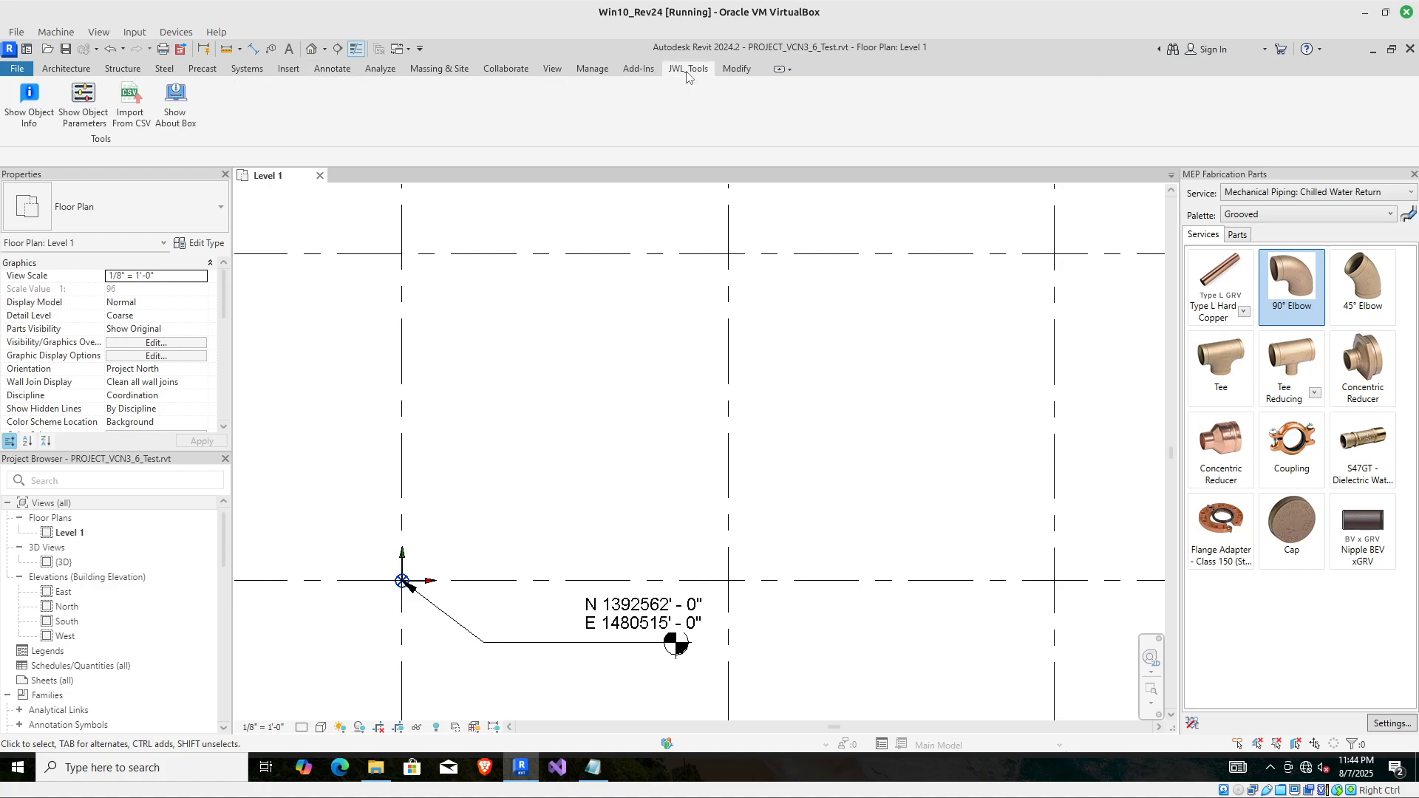
click(124, 96)
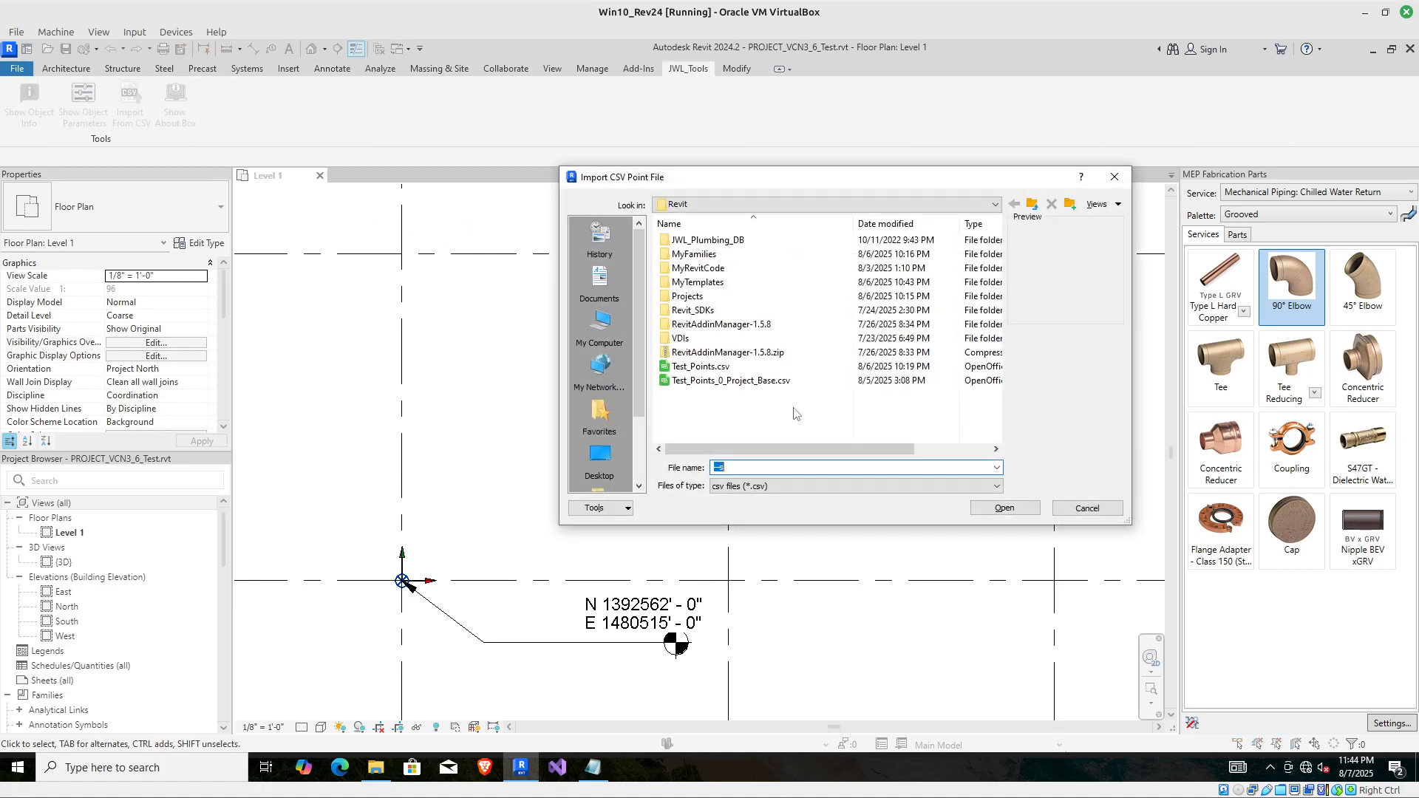
double_click(699, 367)
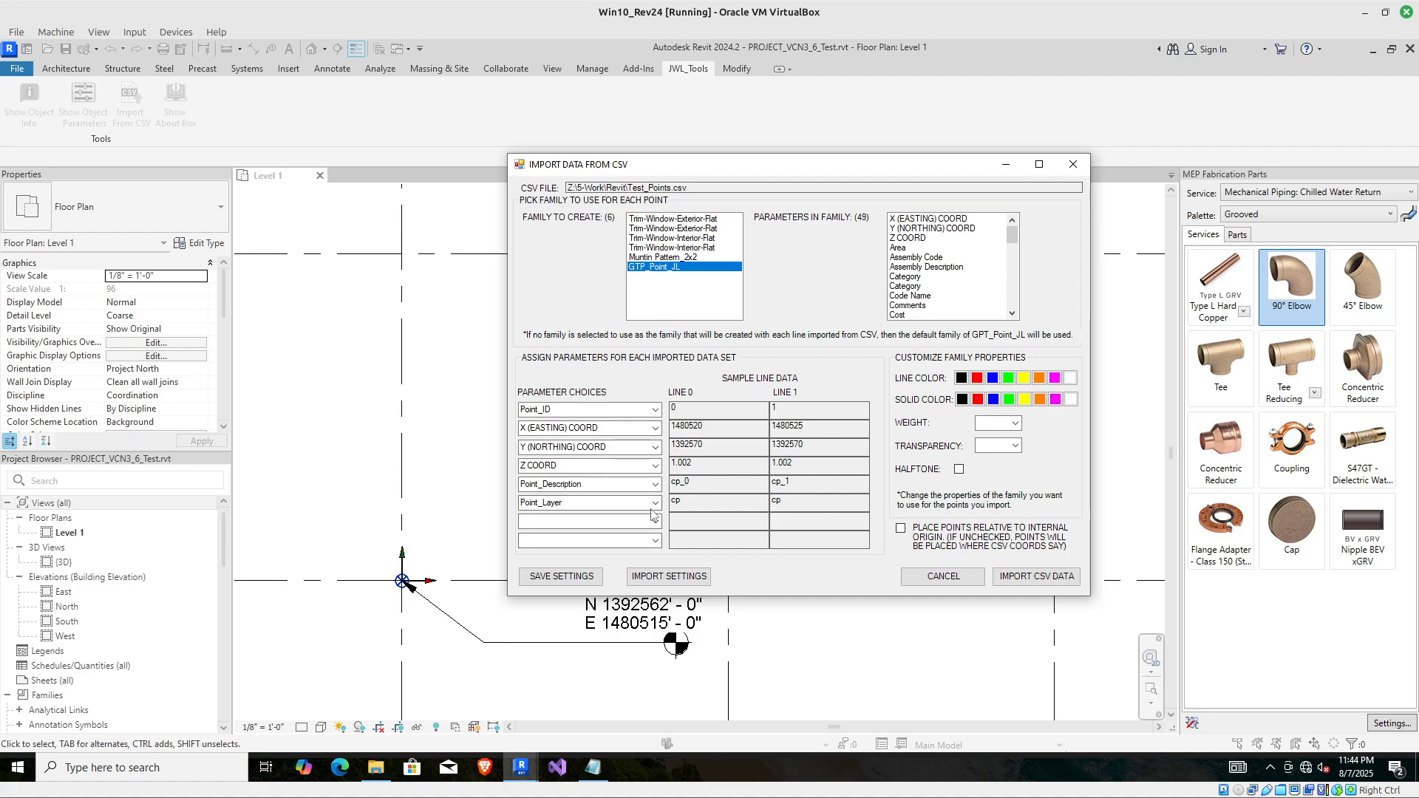
Assign the Level parameter to the fifth CSV data column and a custom entry named Goofy Parameter to the sixth.
click(656, 485)
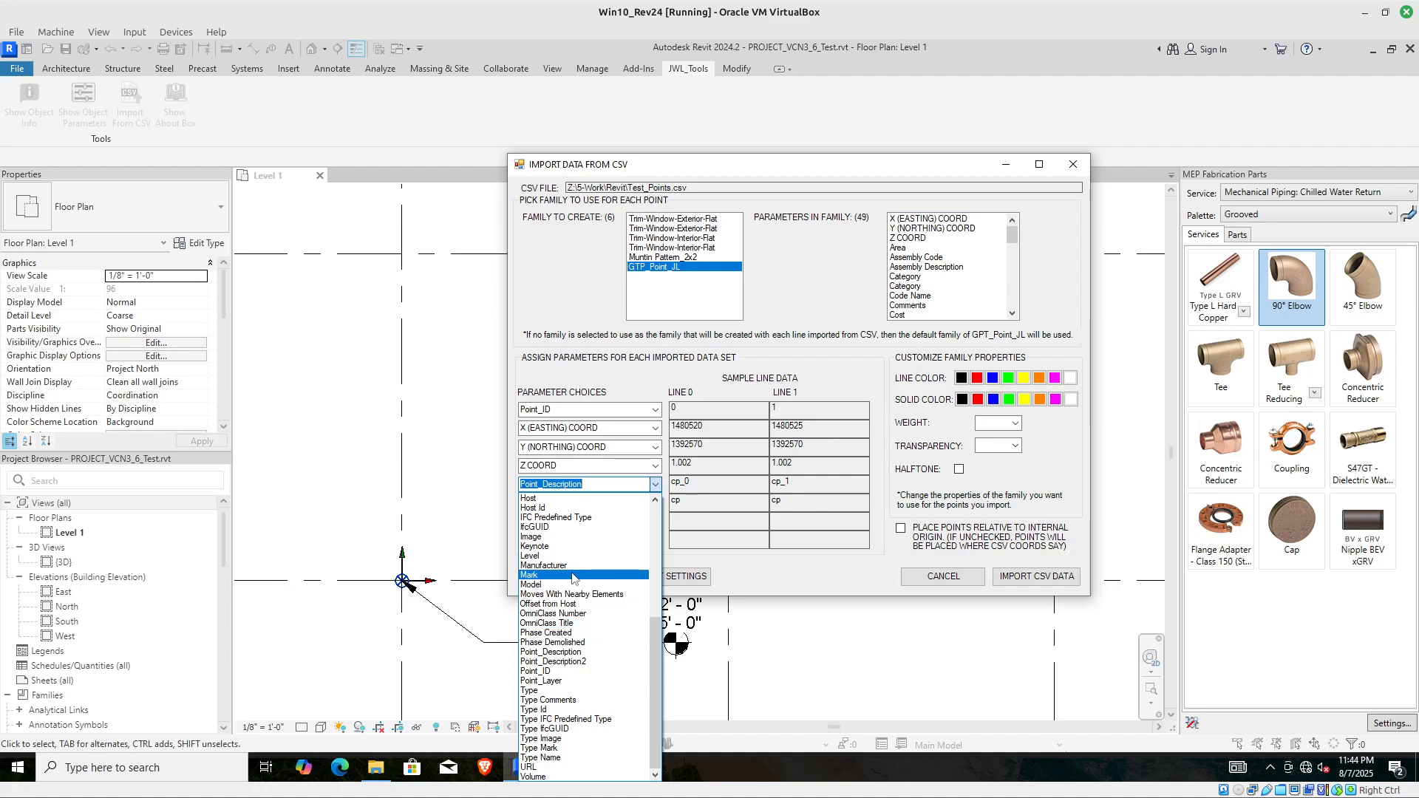
scroll(573, 578, up, 7)
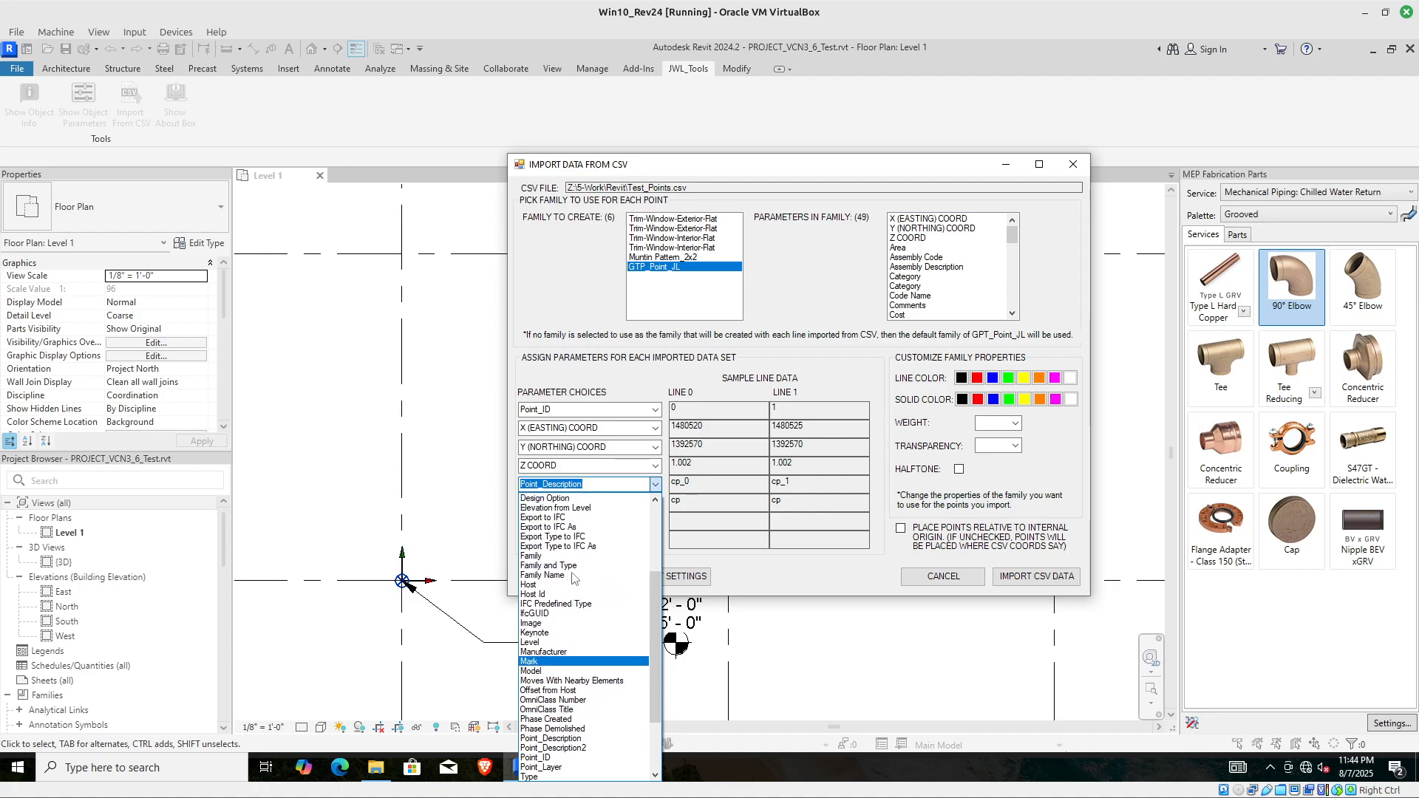
scroll(573, 578, down, 6)
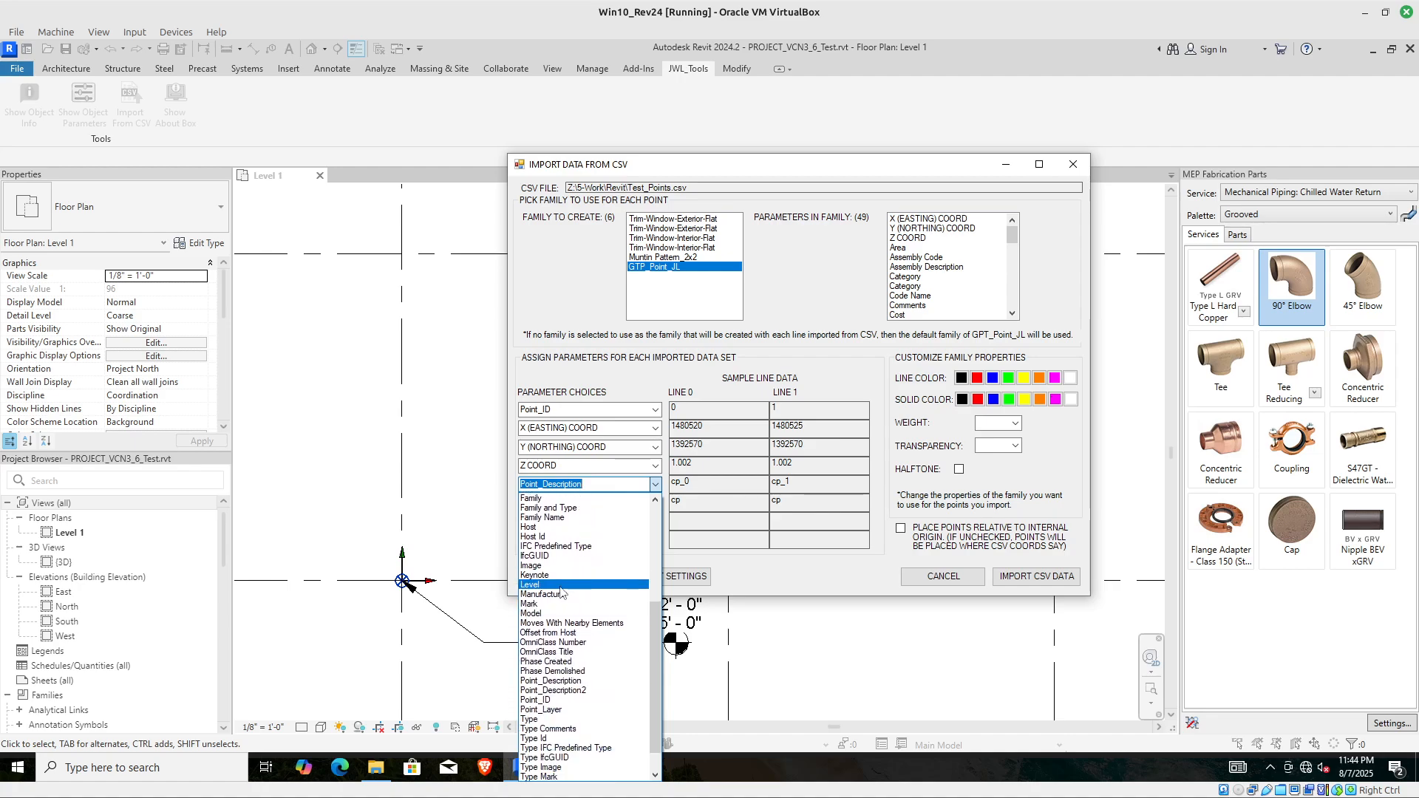
scroll(576, 629, down, 1)
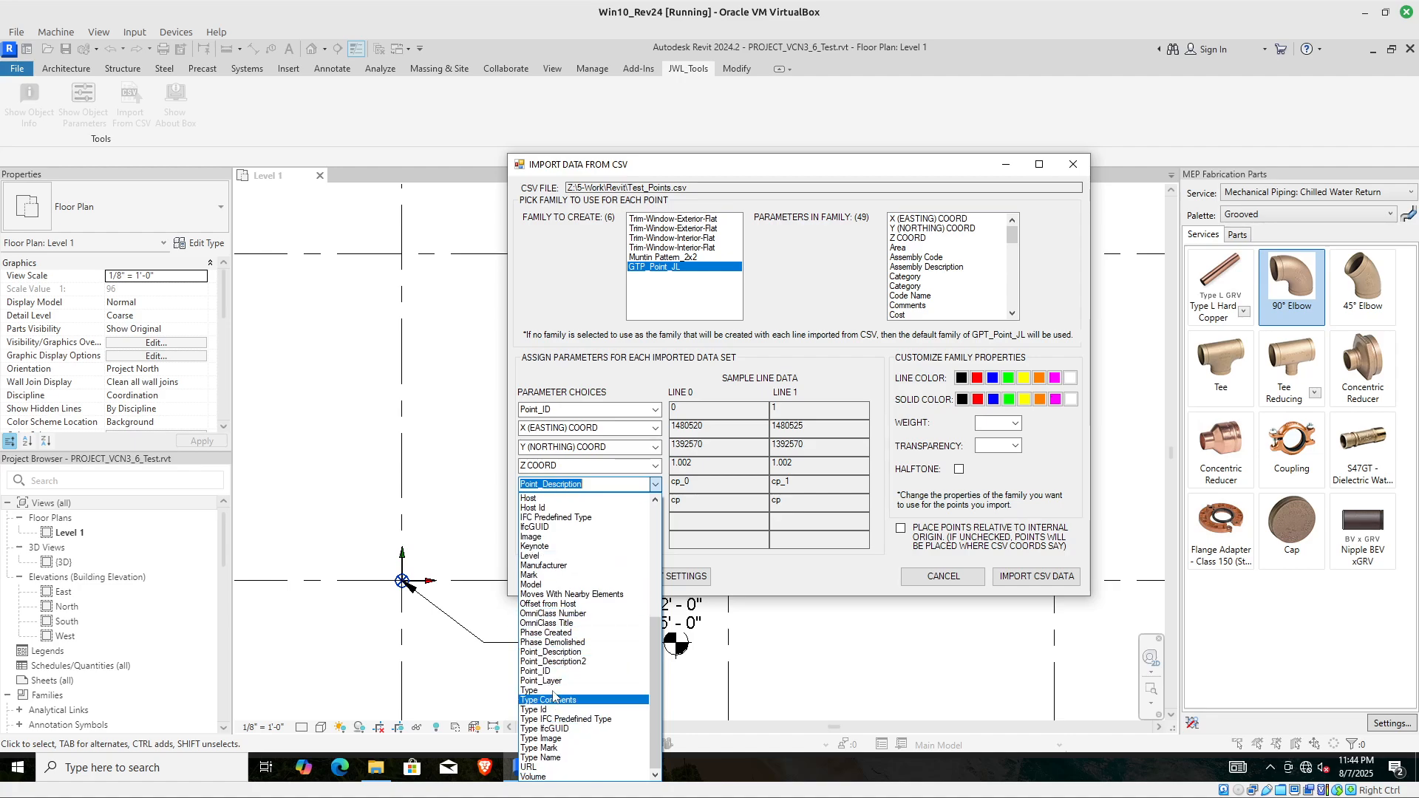
click(561, 557)
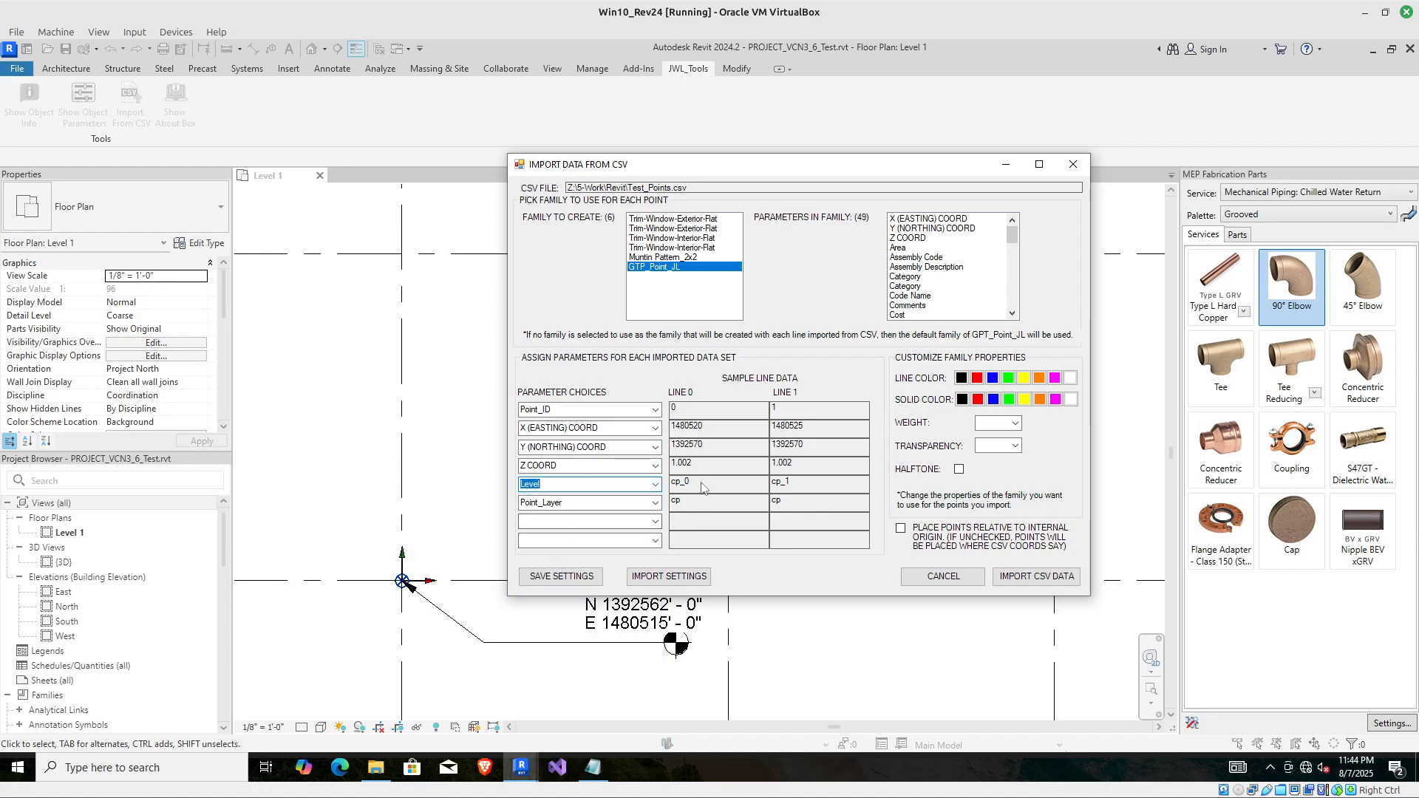
click(621, 502)
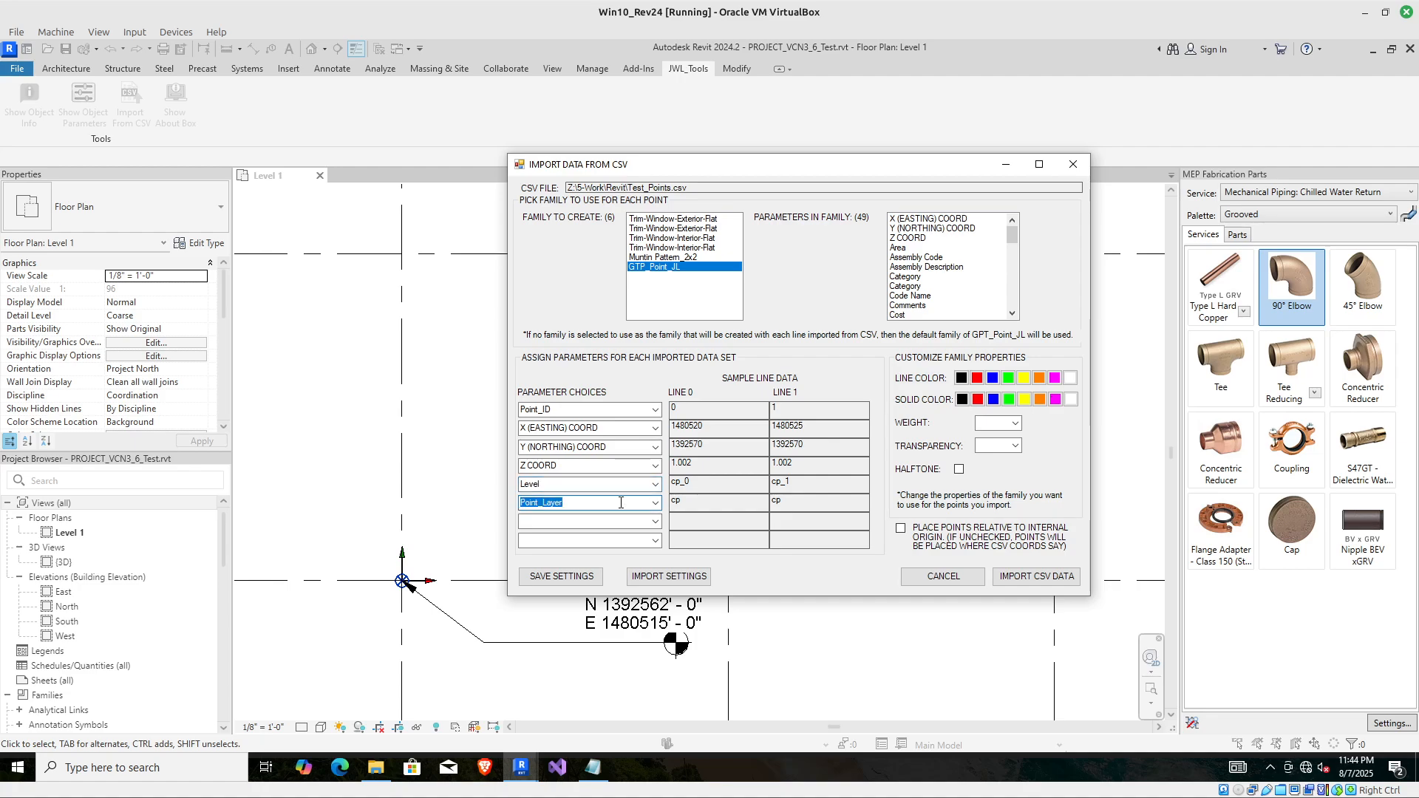
text(Goofy Parameter)
Import the CSV points with red line color and blue solid color, and review the import report to its end before closing it.
click(978, 379)
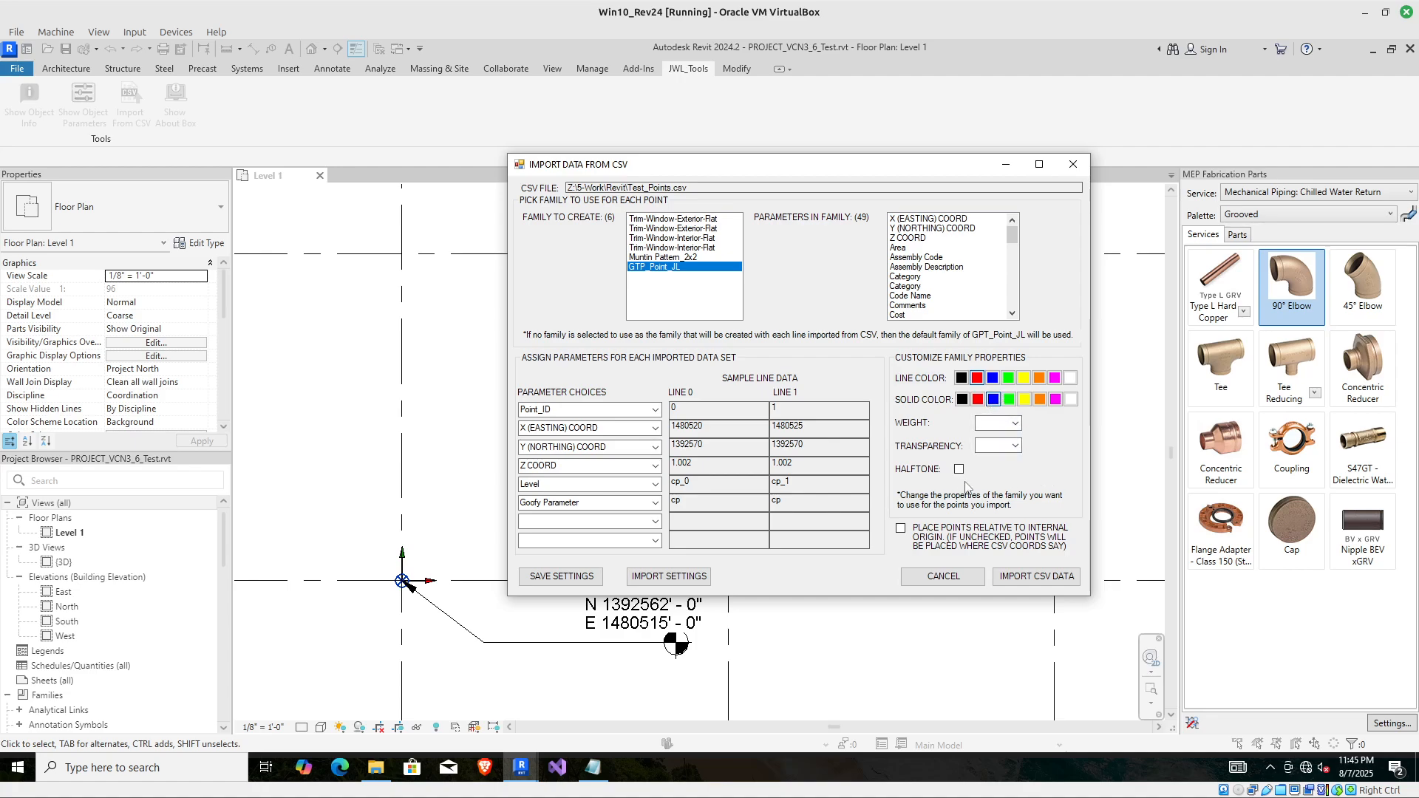
click(1016, 578)
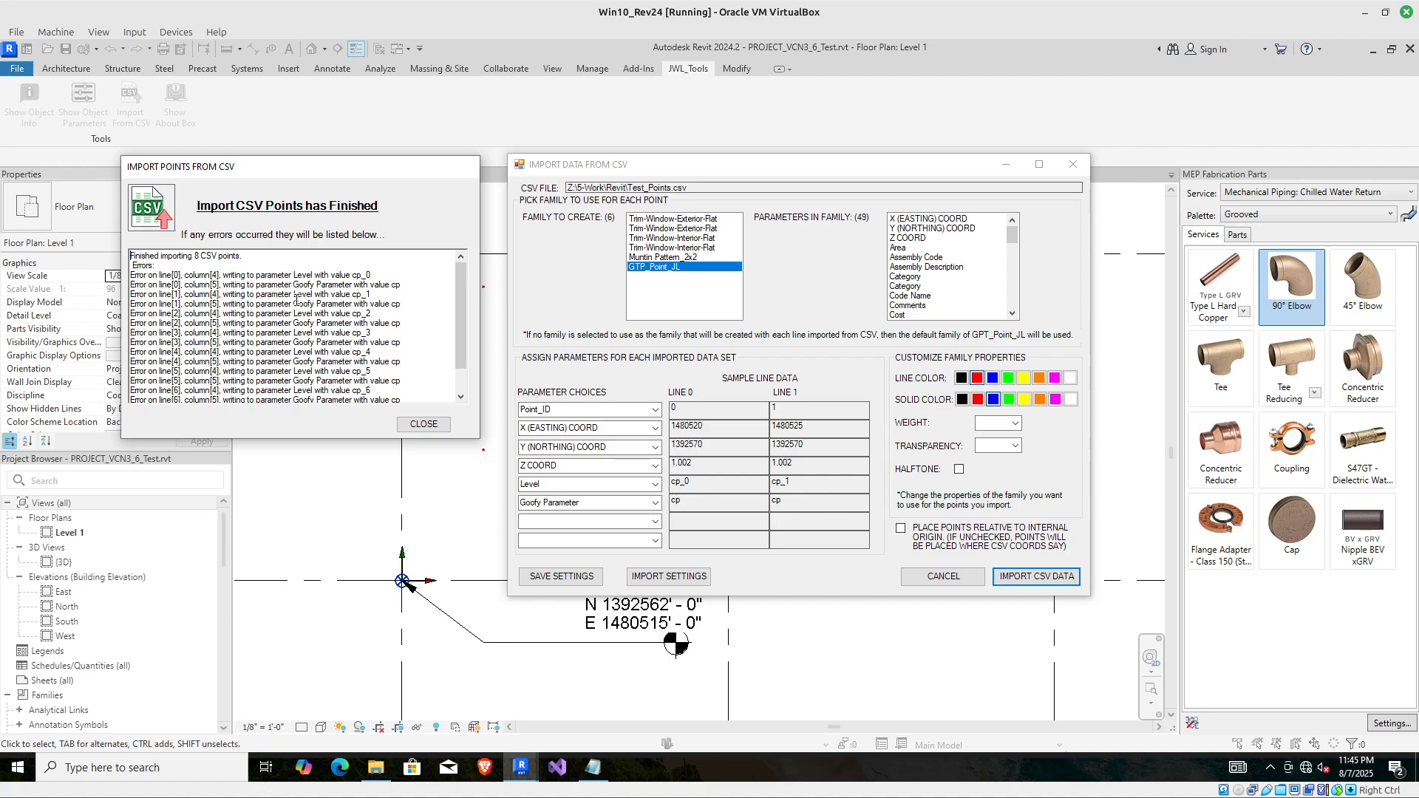
scroll(296, 302, down, 1)
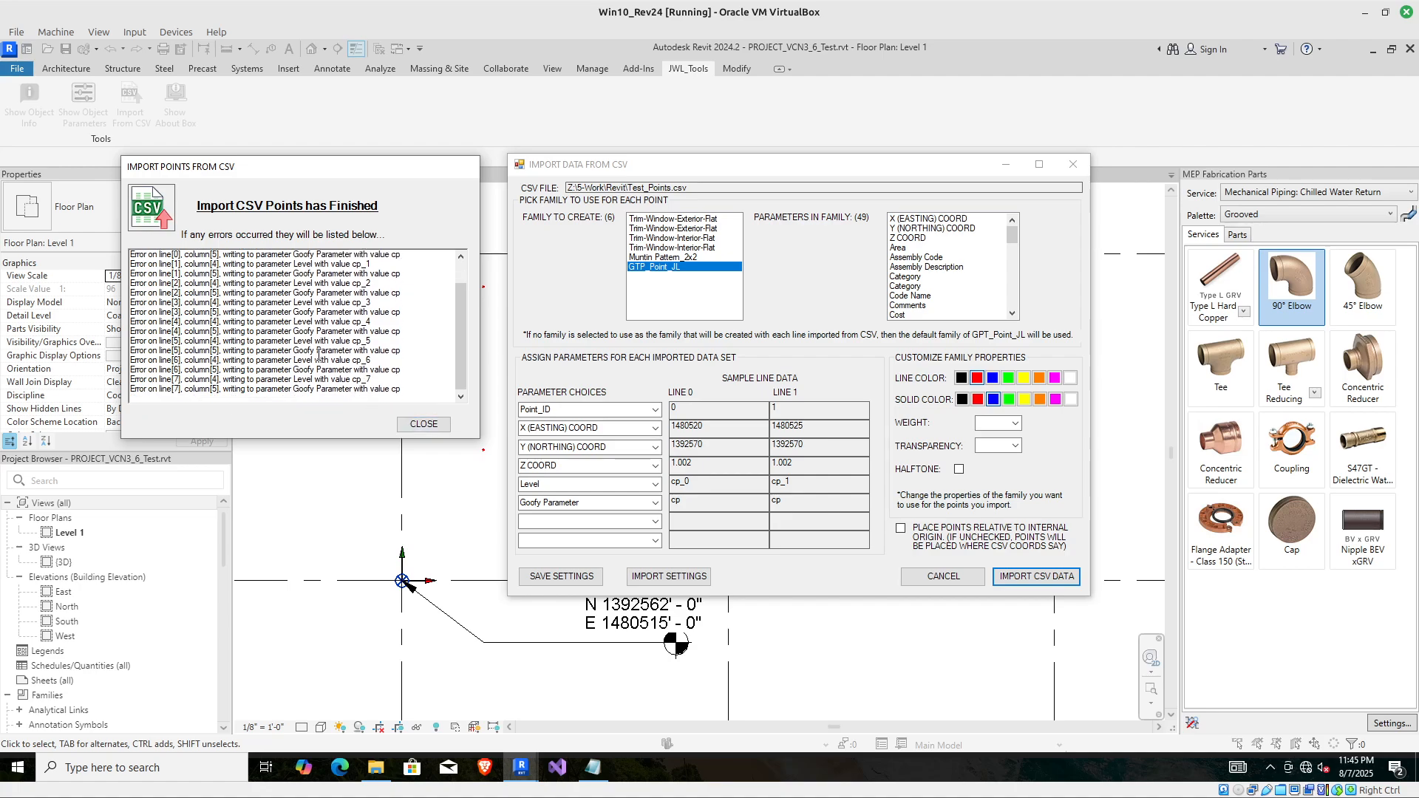
scroll(312, 353, up, 1)
scroll(288, 324, down, 1)
click(431, 429)
Select both rows of imported points in the Level 1 plan to check their shared properties, and clear the selection.
scroll(607, 449, up, 4)
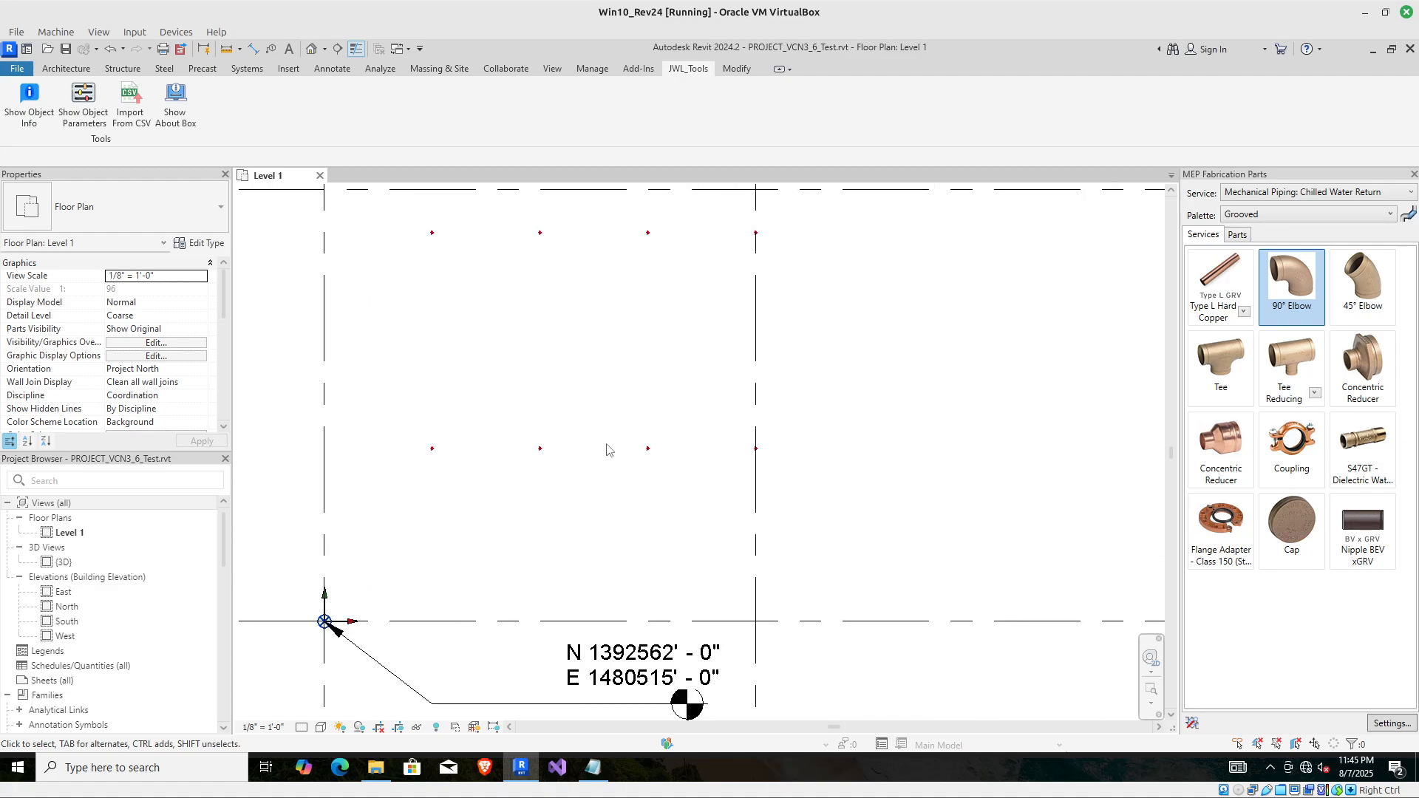
scroll(608, 450, down, 2)
drag(816, 494, 441, 270)
scroll(456, 307, up, 3)
scroll(457, 308, up, 2)
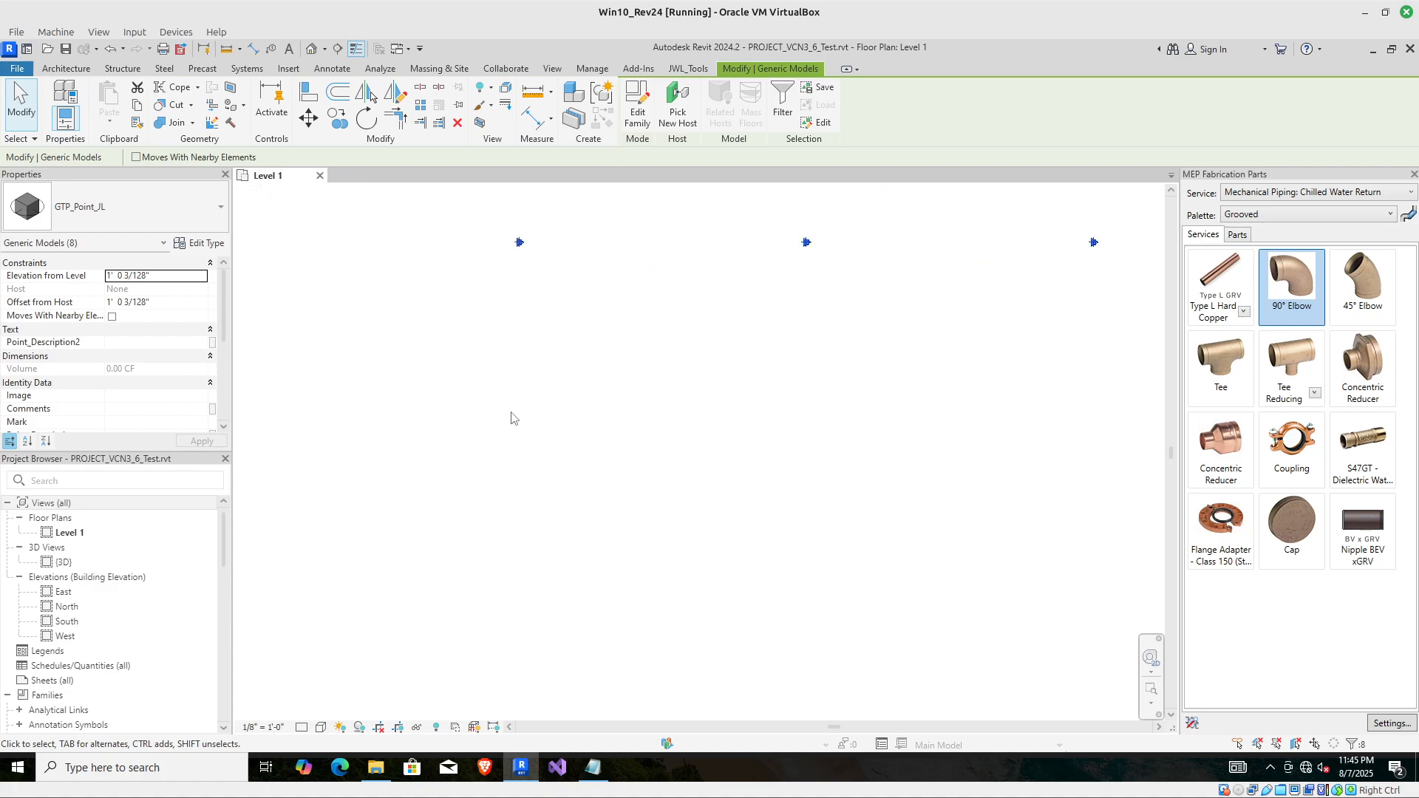
click(511, 418)
Examine the line and solid colors of an imported point up close, and return to the overview of all points.
middle_drag(508, 498, 529, 272)
scroll(578, 620, up, 2)
scroll(578, 619, up, 5)
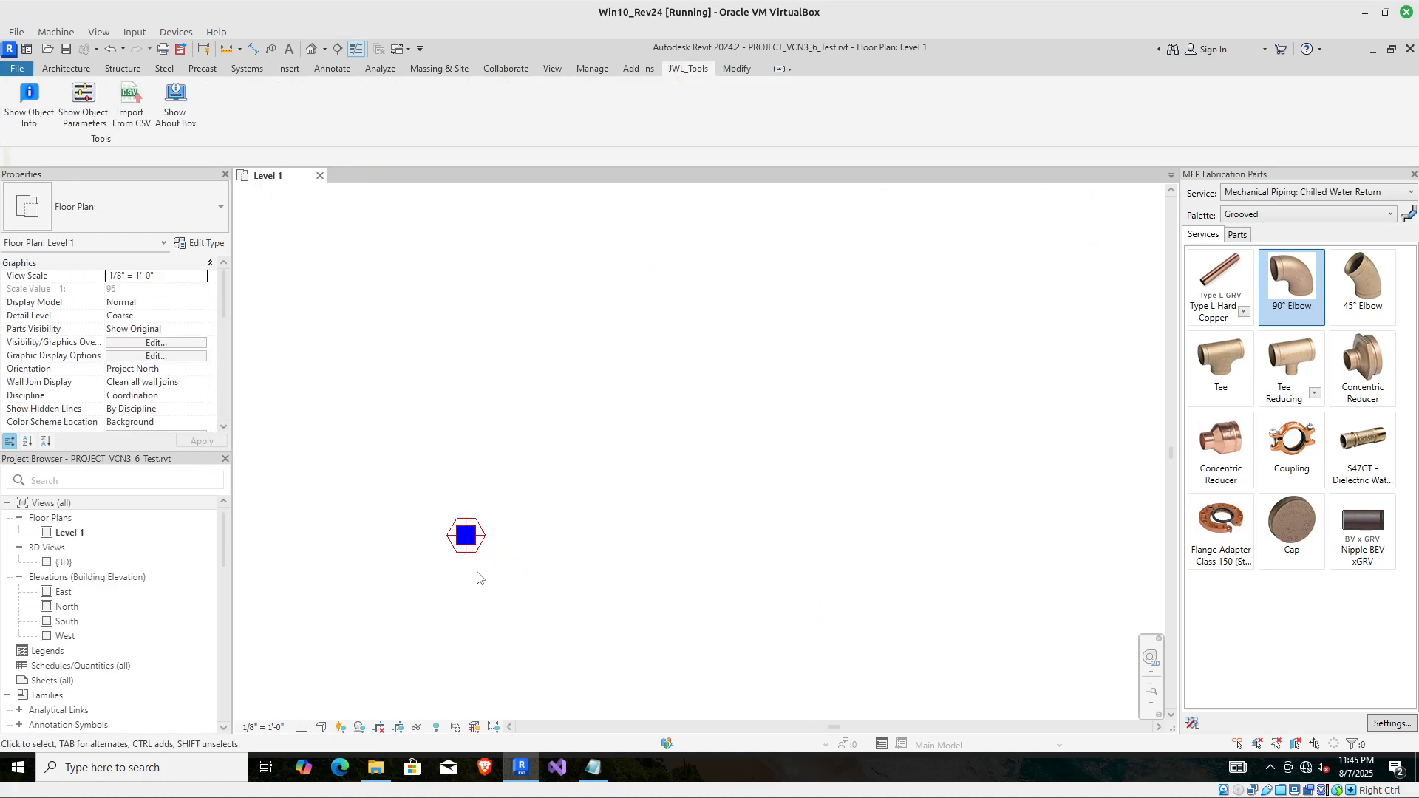
scroll(574, 545, down, 8)
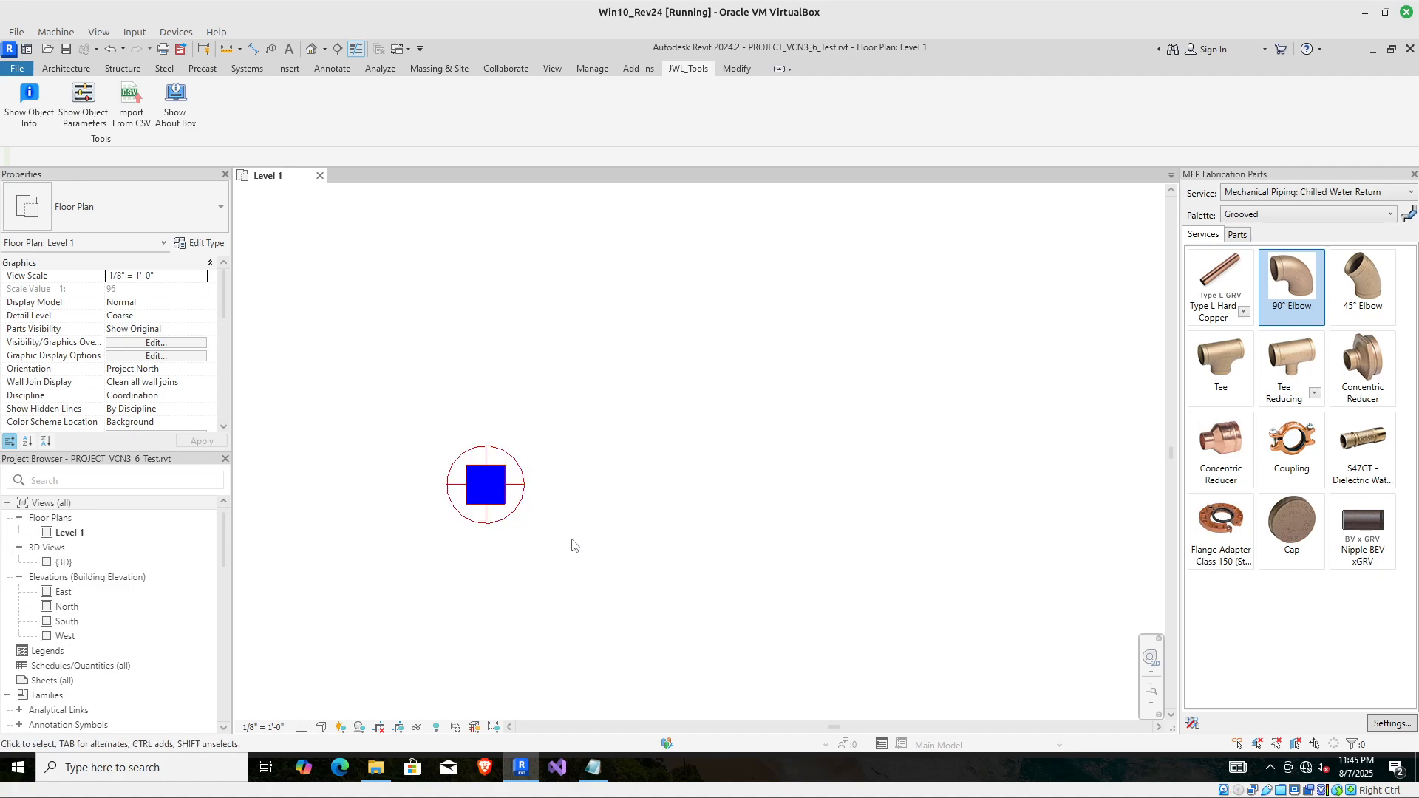
scroll(632, 568, down, 2)
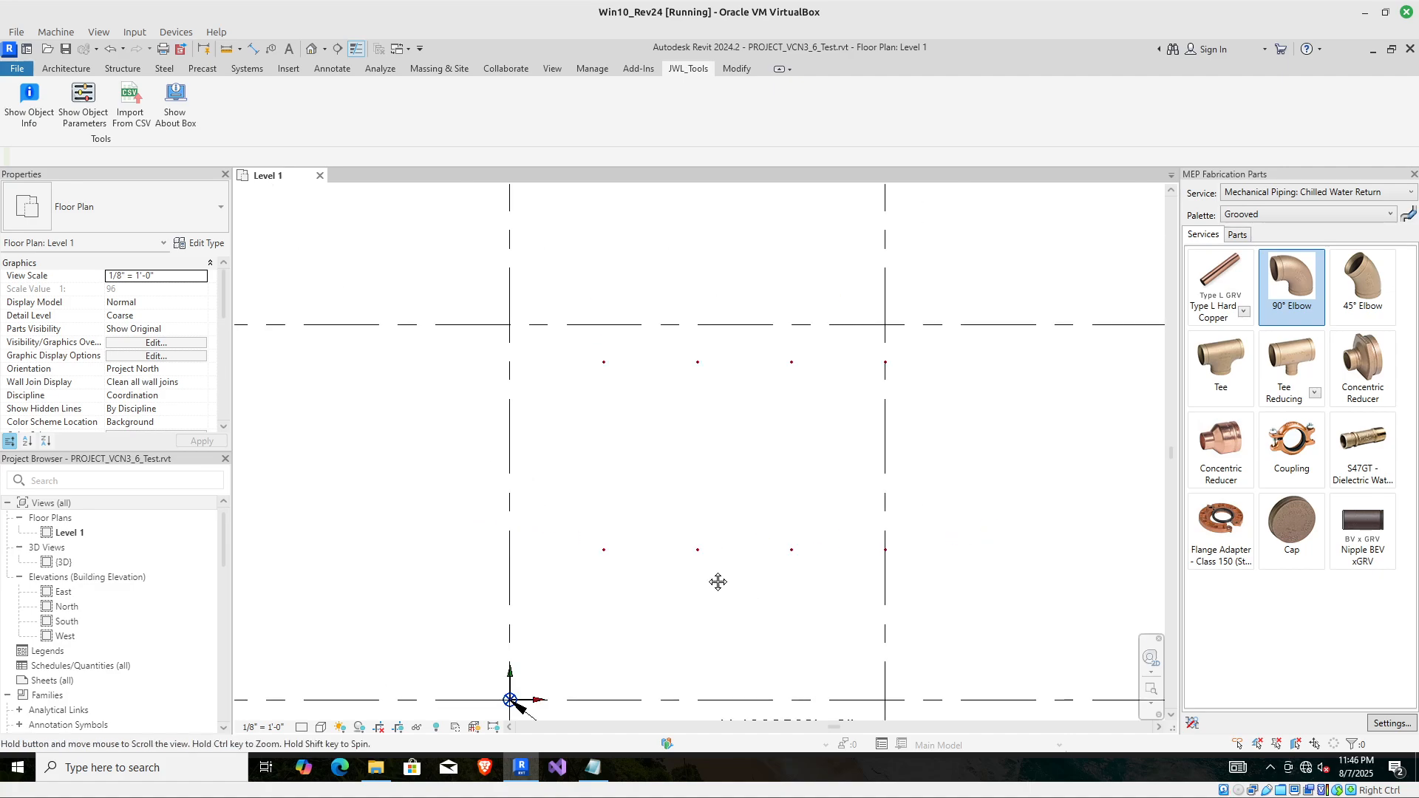
middle_drag(715, 579, 612, 517)
scroll(612, 517, down, 2)
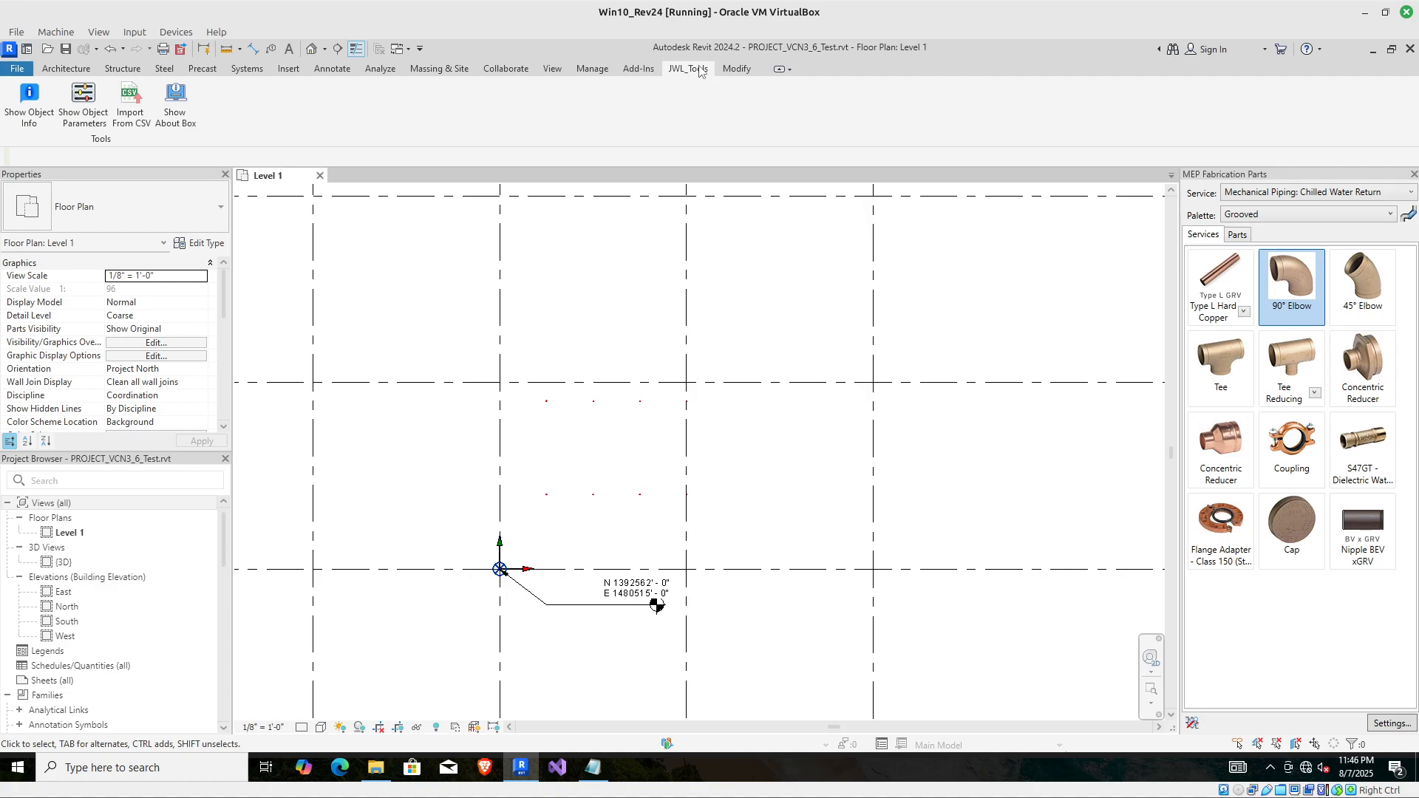
Show the About information of JWL_Tools, place its window over the plan view, read it and close it.
click(168, 108)
drag(290, 190, 636, 267)
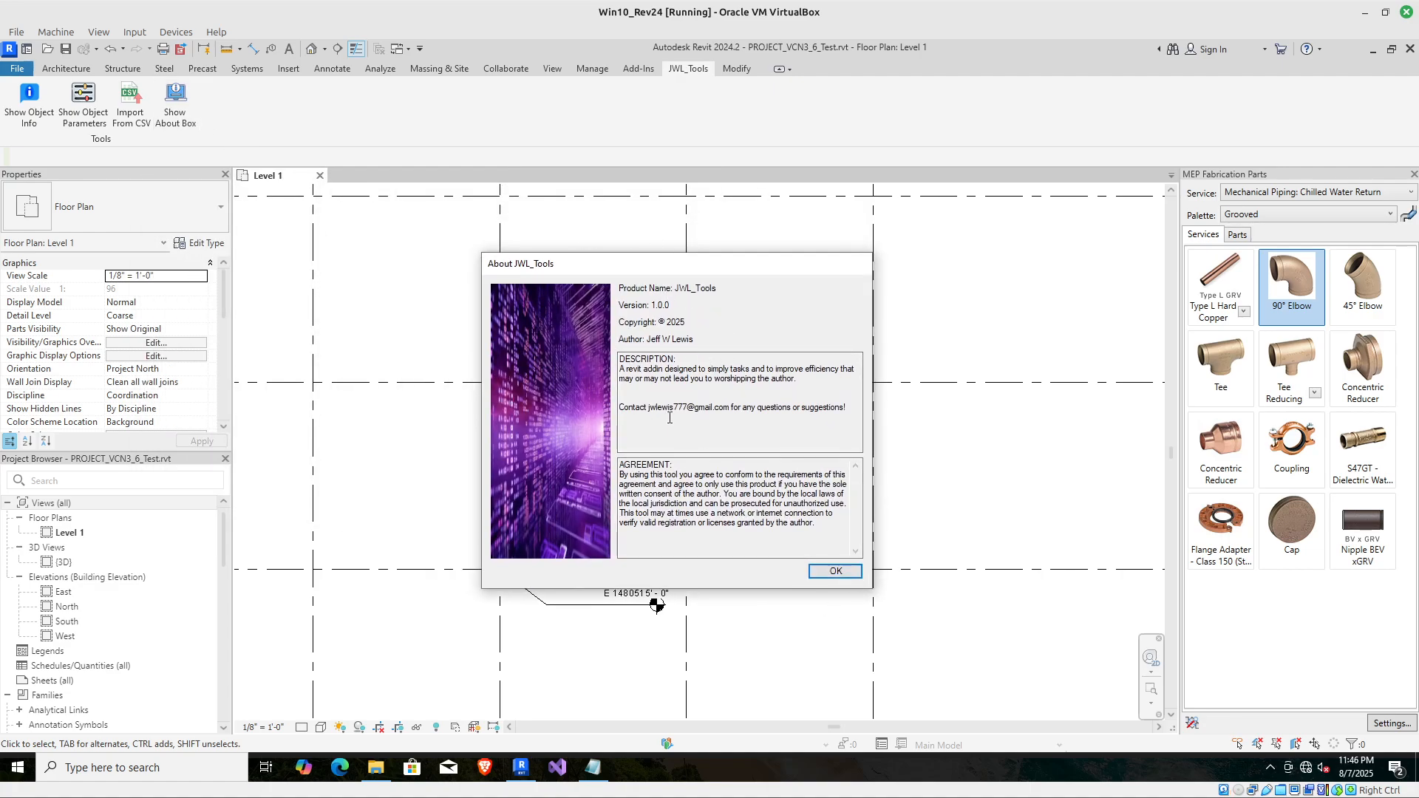
click(831, 573)
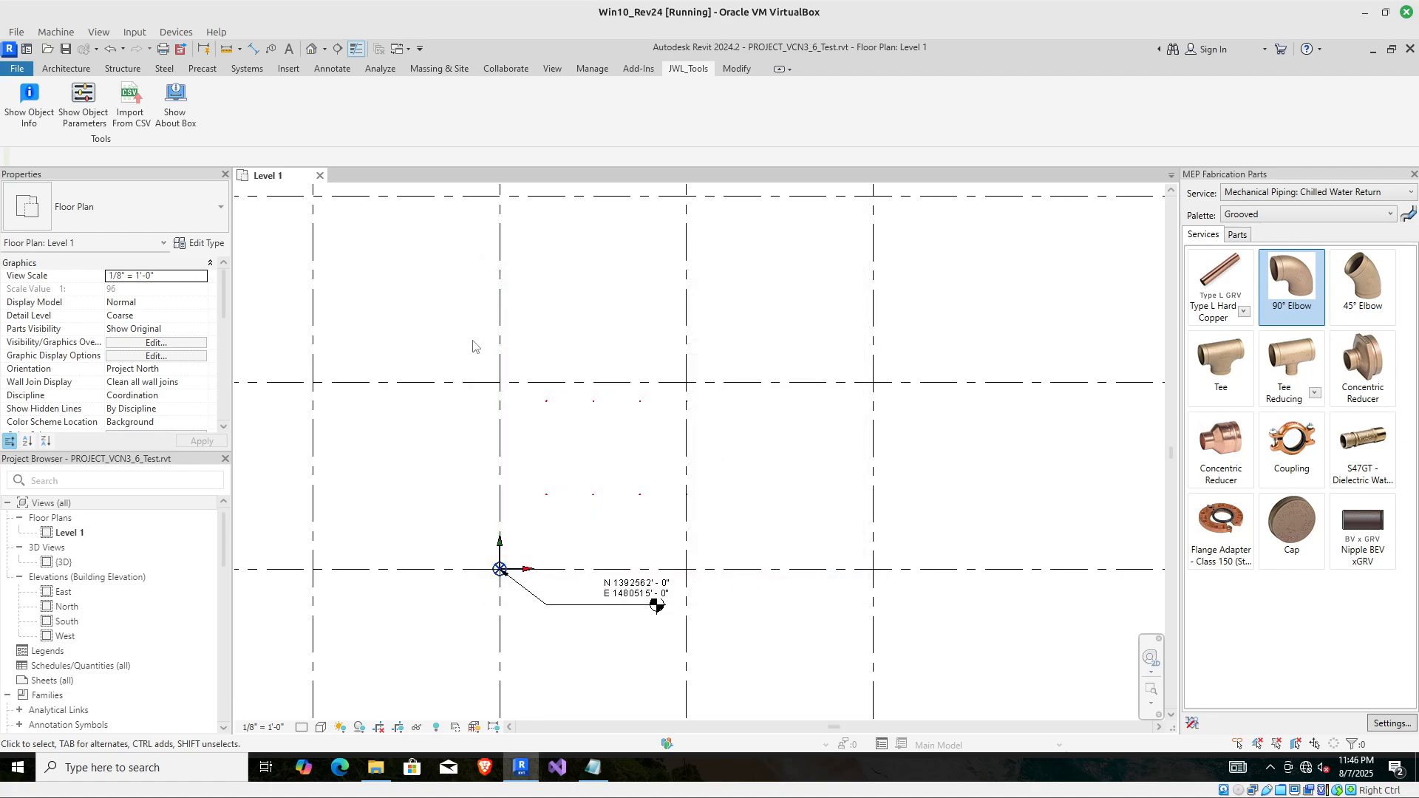